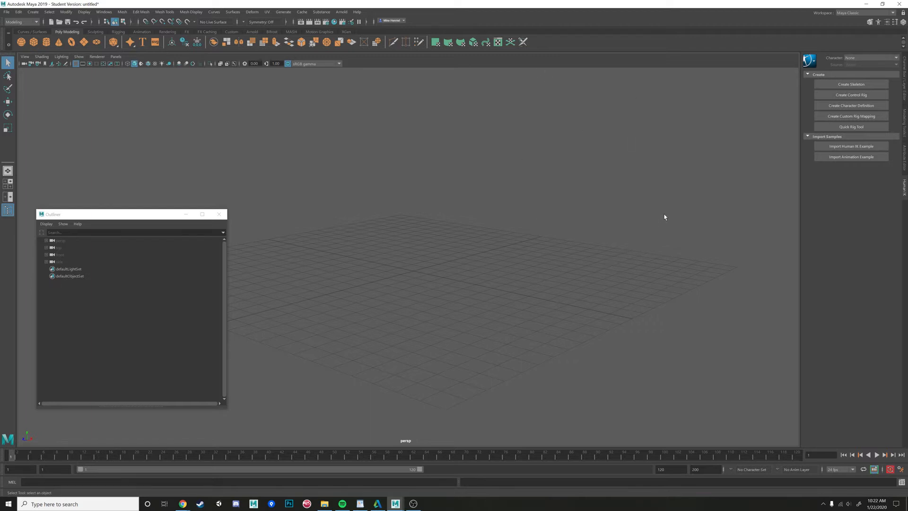
- Move the Outliner window off the viewport's grid area
left_click_drag(564, 220, 544, 224, "alt")
left_click_drag(75, 215, 683, 266)
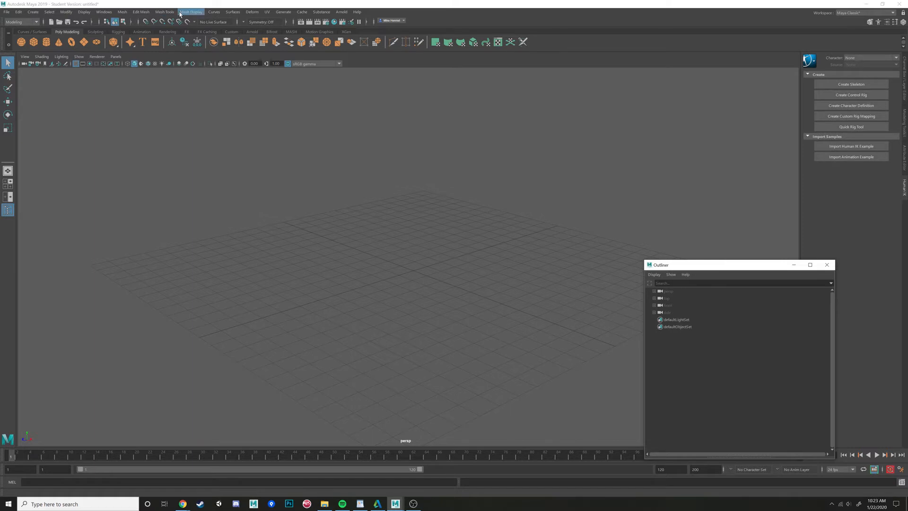
- Browse the Rigging and Animation menu sets, then return to the Modeling menu set
left_click(36, 23)
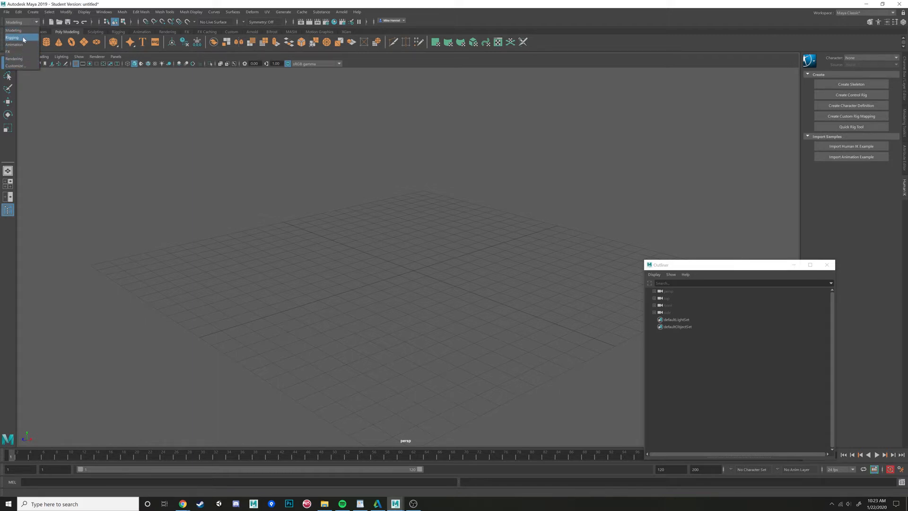
left_click(22, 38)
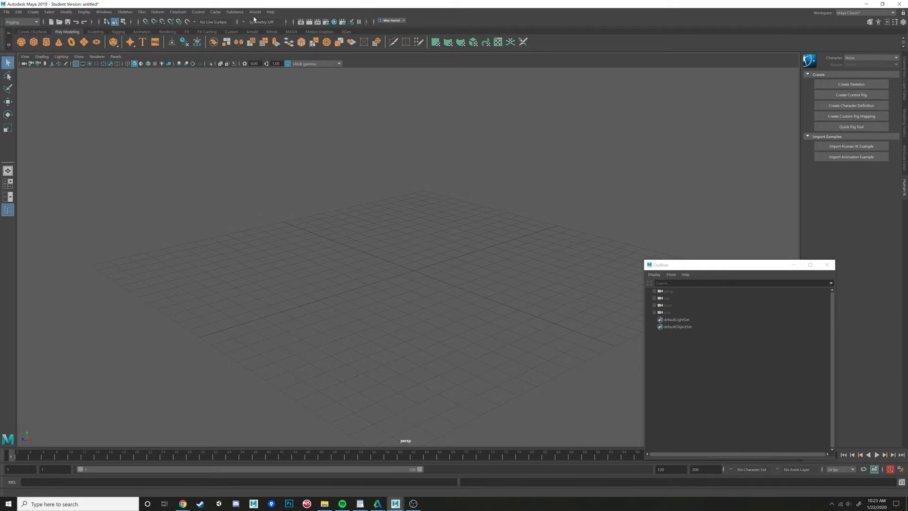
left_click(36, 22)
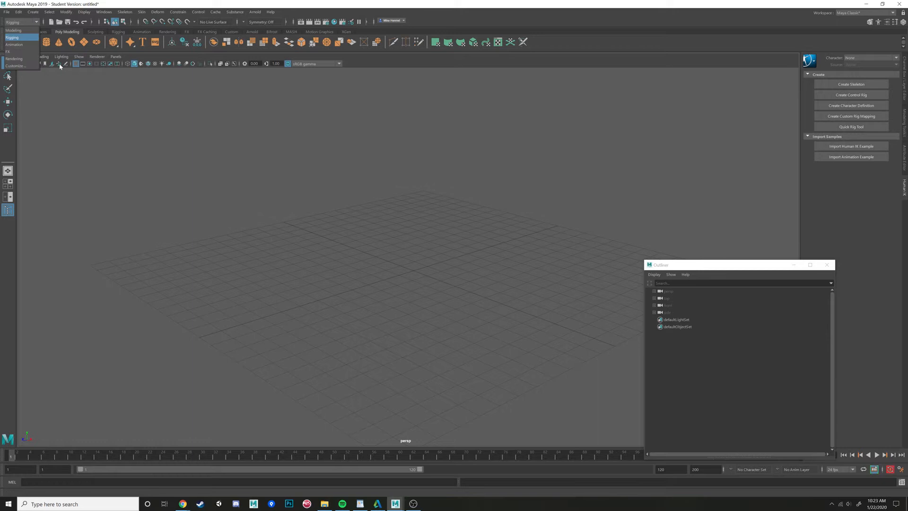
left_click(18, 45)
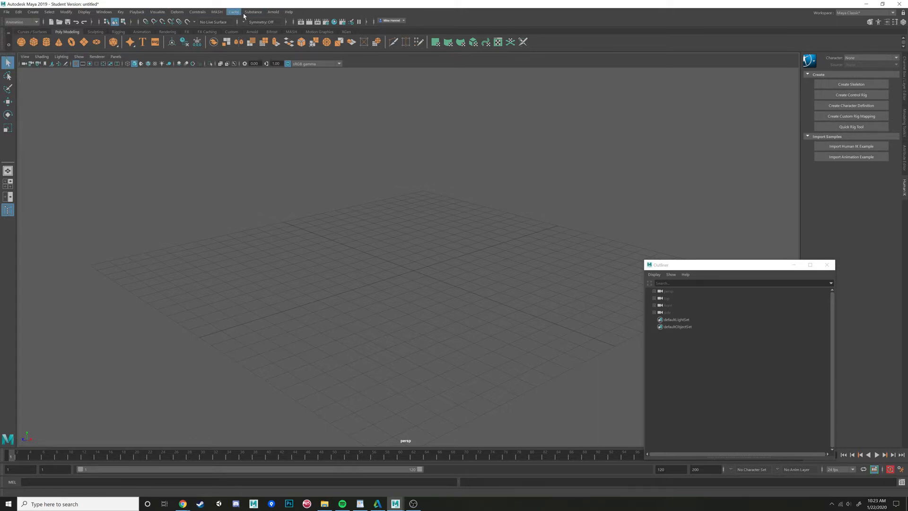
left_click(36, 22)
left_click(19, 38)
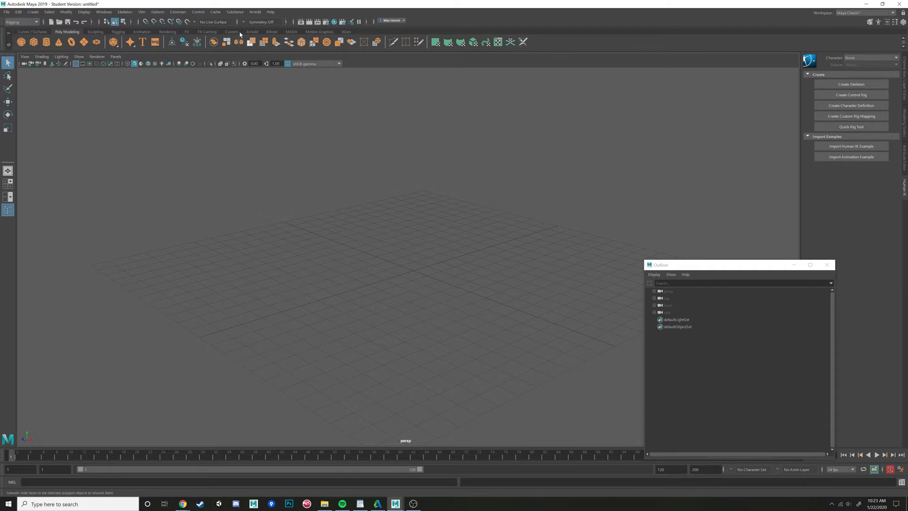
left_click(37, 21)
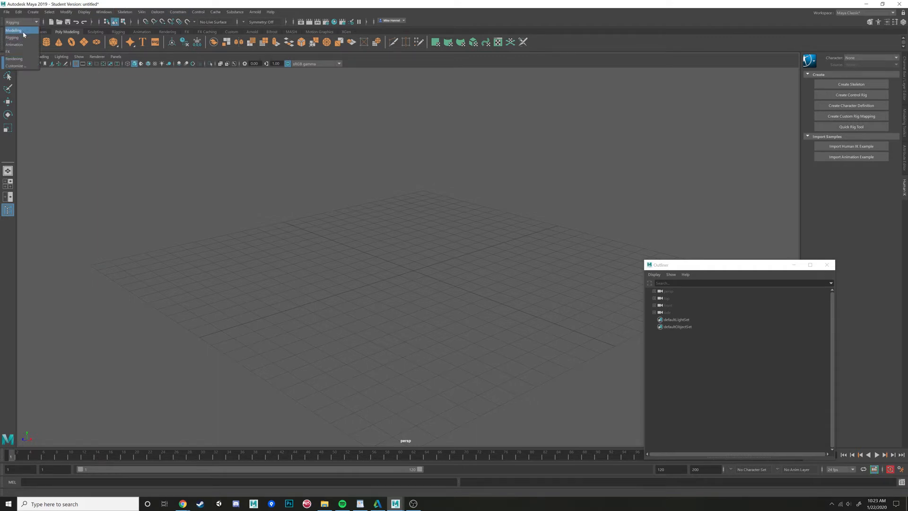
left_click(19, 29)
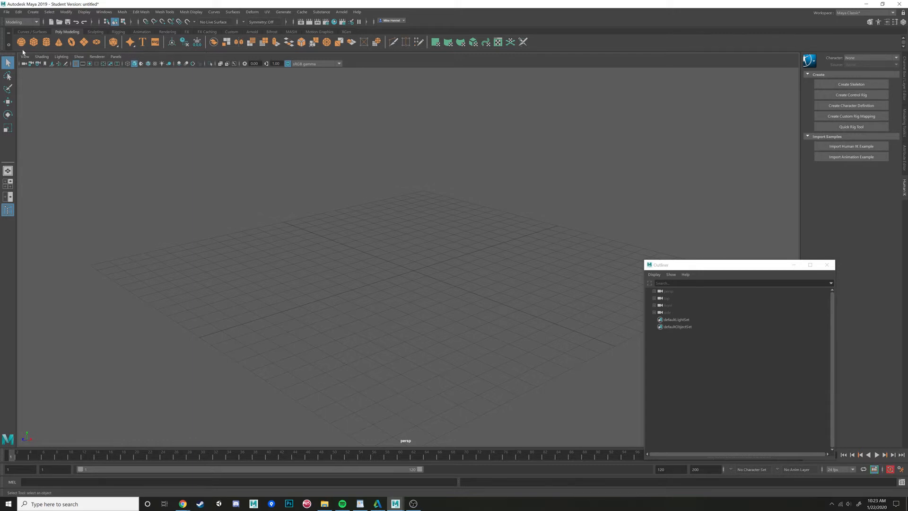
- Browse the FX and Rendering menu sets, then return to the Modeling menu set
left_click(37, 22)
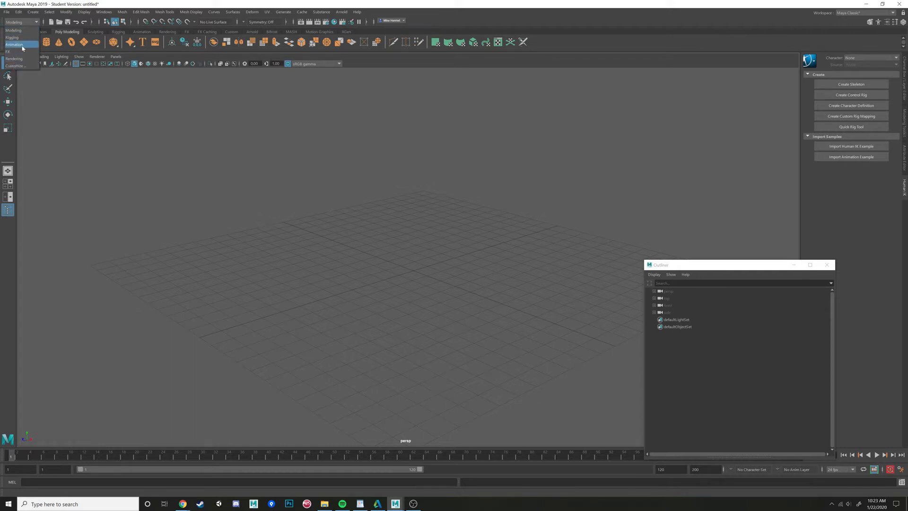
left_click(20, 55)
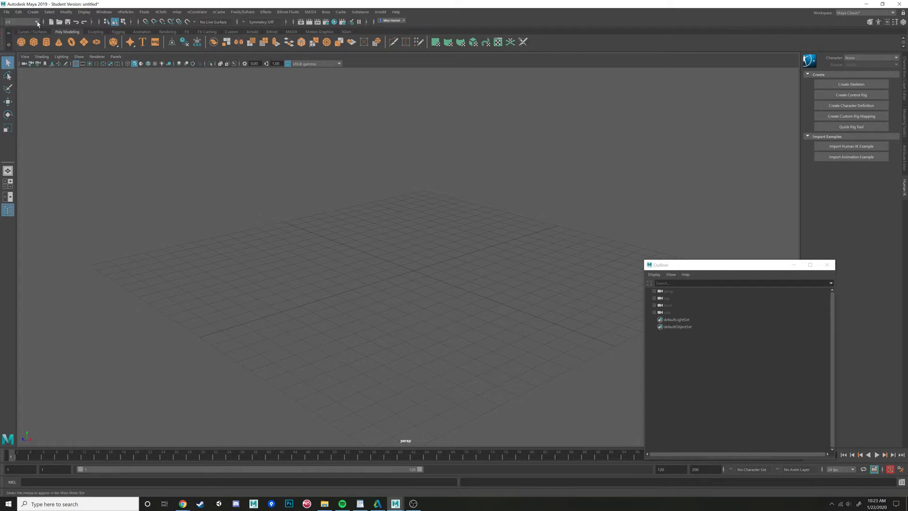
left_click(22, 21)
left_click(20, 59)
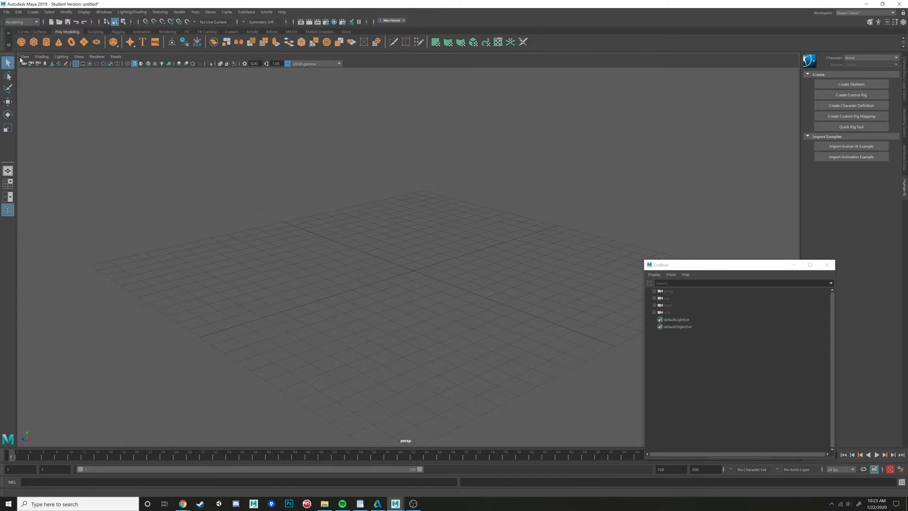
left_click(37, 23)
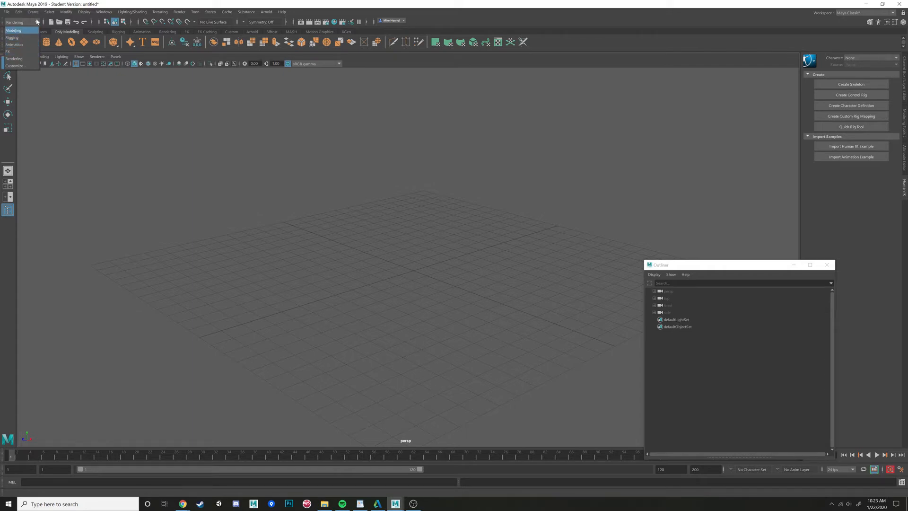
left_click(14, 30)
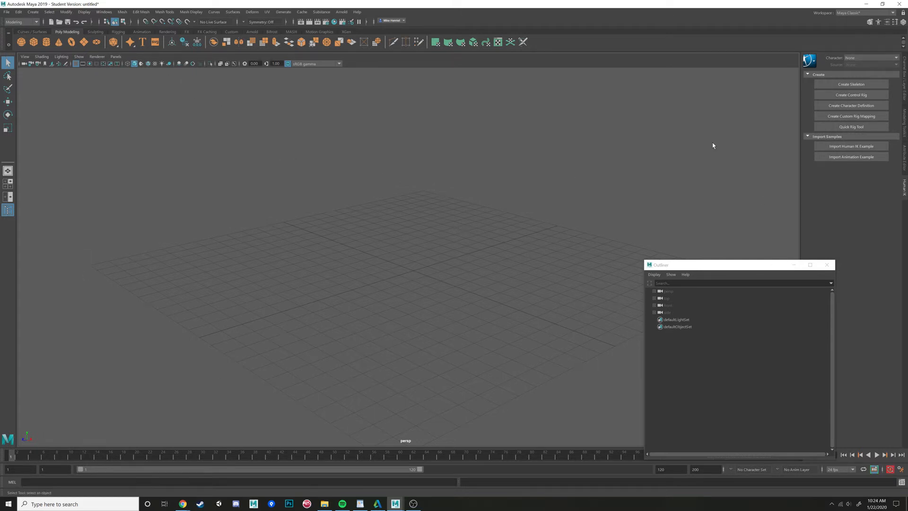
- Move the Outliner window further toward the screen edge and deselect in the viewport
left_click_drag(709, 265, 889, 293)
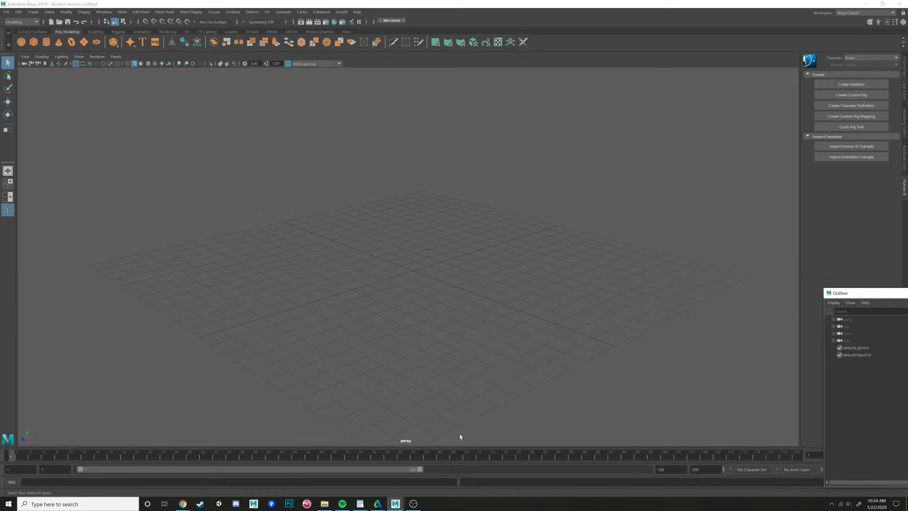
left_click(411, 253)
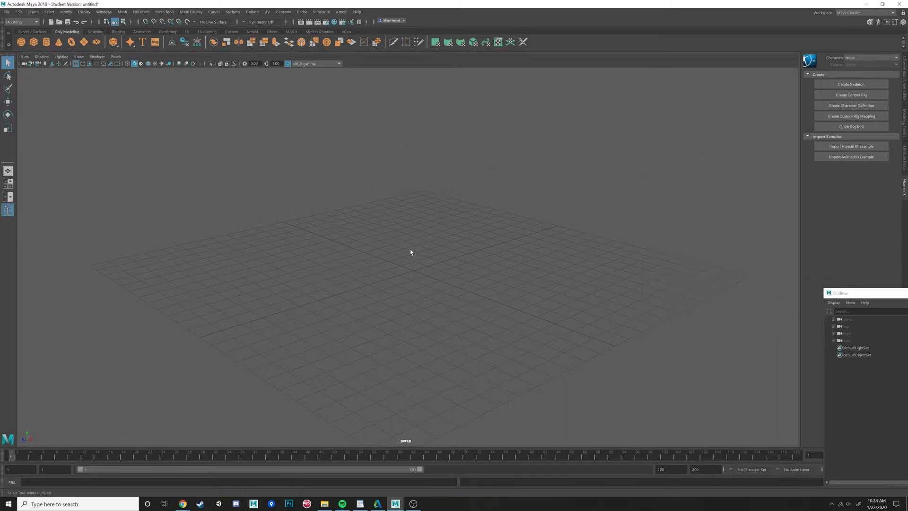
- Toggle repeatedly between the four-view layout and single maximized top, front and perspective views
key("space")
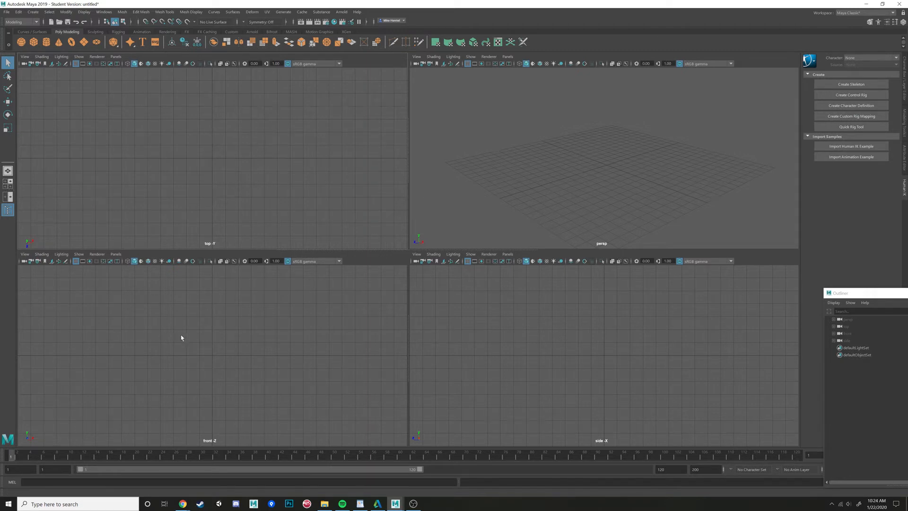
key("space")
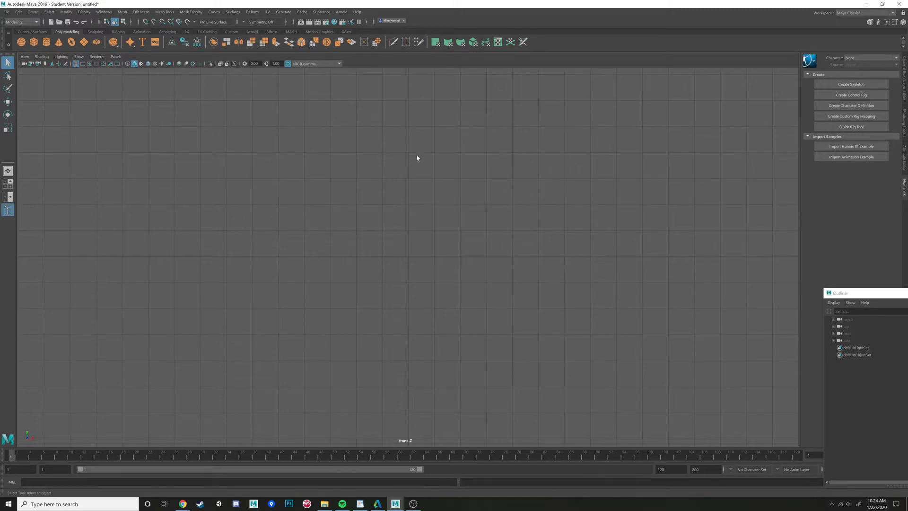
key("space")
key("space")
key("space")
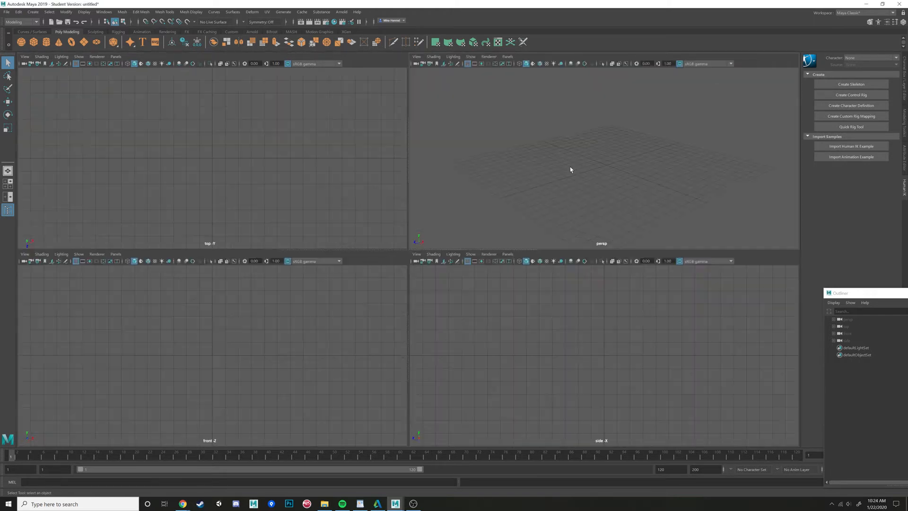
key("space")
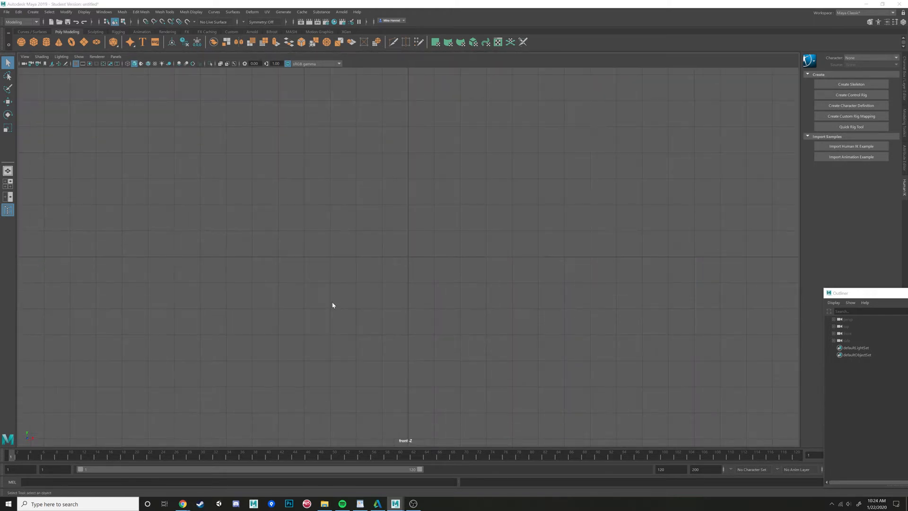
key("space")
key("space")
key("space")
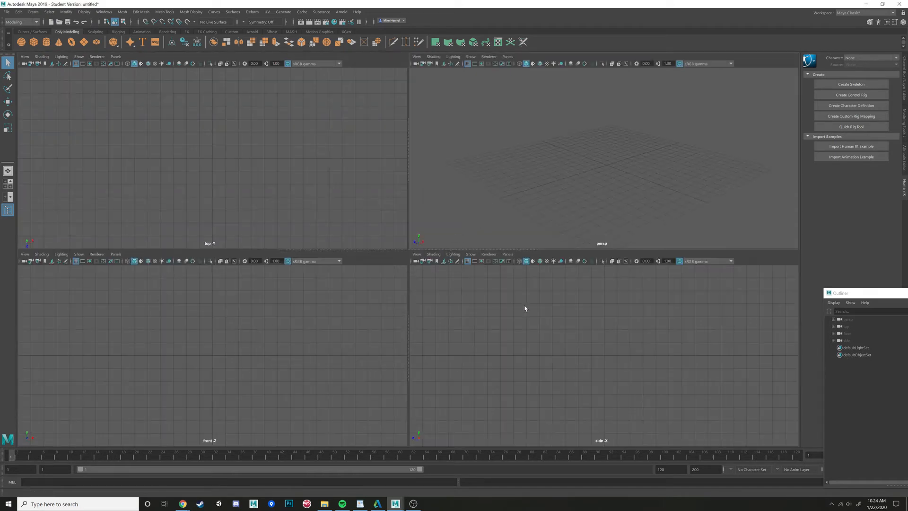
key("space")
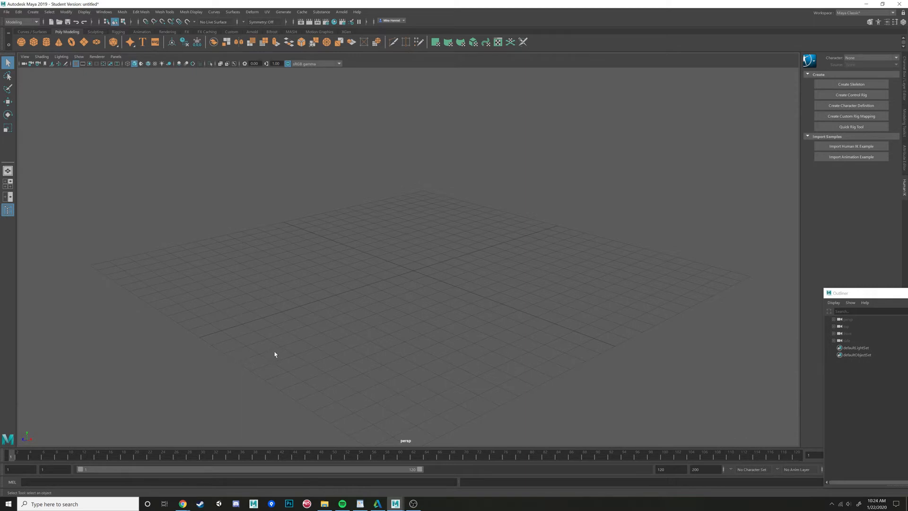
- Tumble the perspective camera around the grid and switch to the maximized front view
left_click_drag(275, 353, 281, 345, "alt")
left_click_drag(36, 439, 65, 426, "alt")
left_click_drag(175, 399, 189, 375, "alt")
left_click_drag(257, 319, 284, 316, "alt")
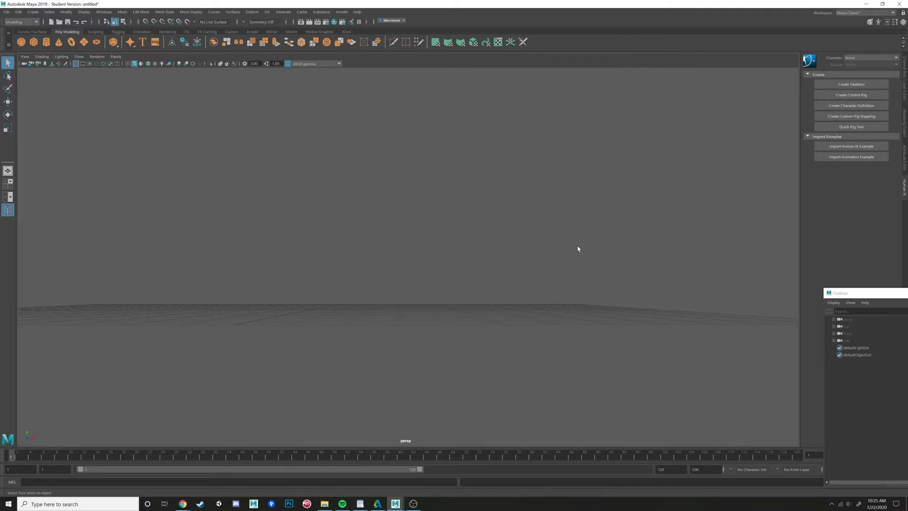
key("space")
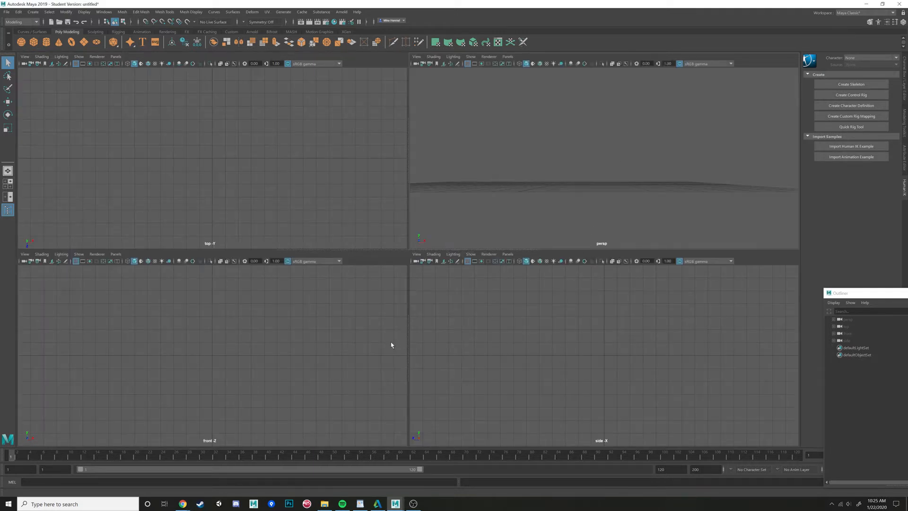
key("space")
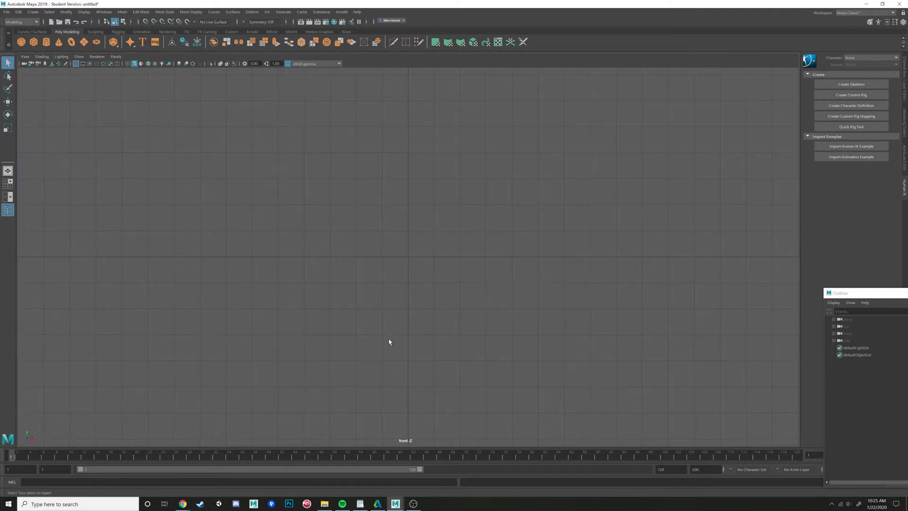
- Pan around the front view, then return to the maximized perspective view
middle_click_drag(423, 285, 318, 404, "alt")
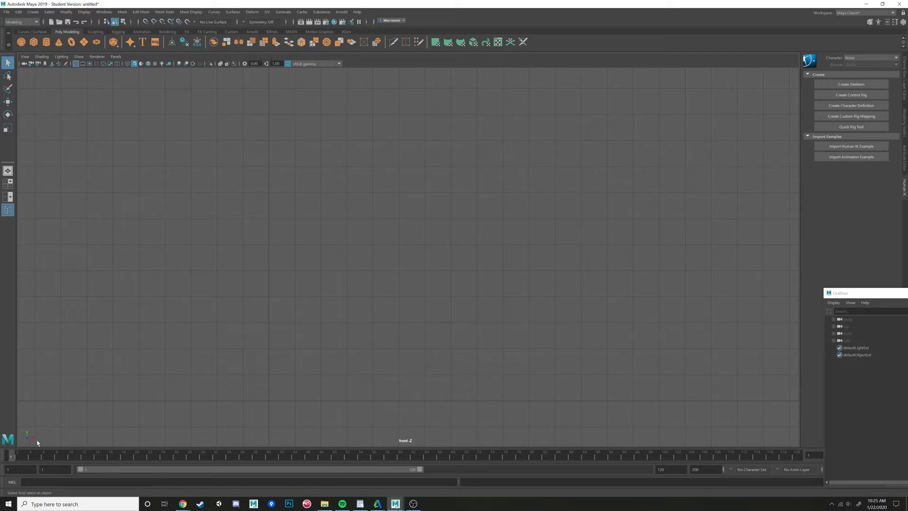
middle_click_drag(257, 338, 278, 368, "alt")
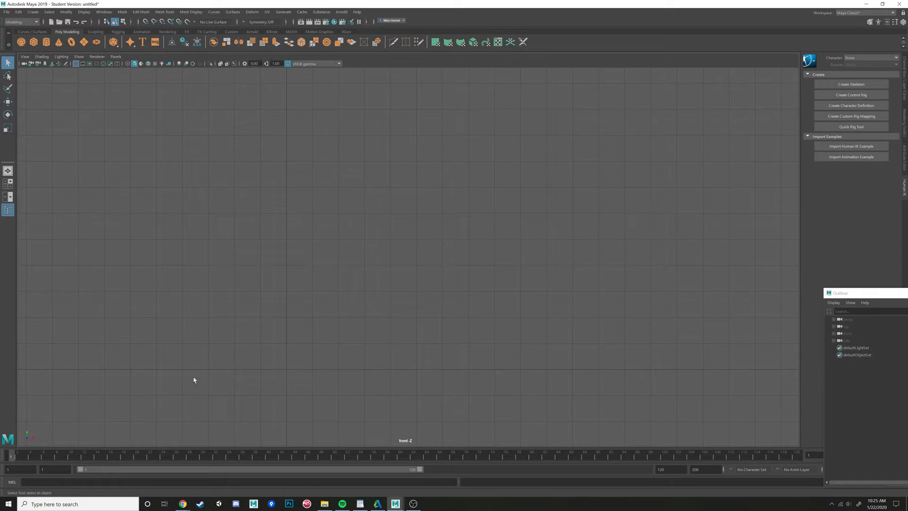
middle_click_drag(193, 380, 337, 93, "alt")
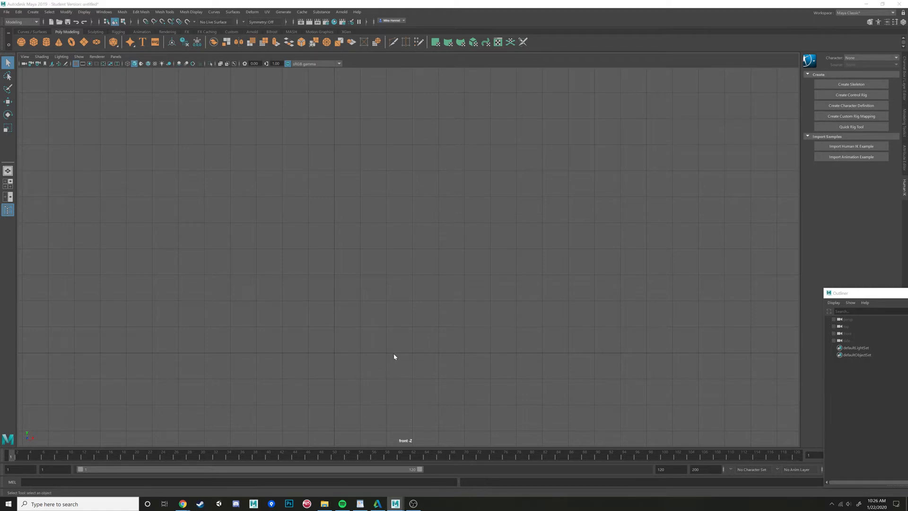
key("space")
key("space")
left_click_drag(576, 203, 66, 432, "alt")
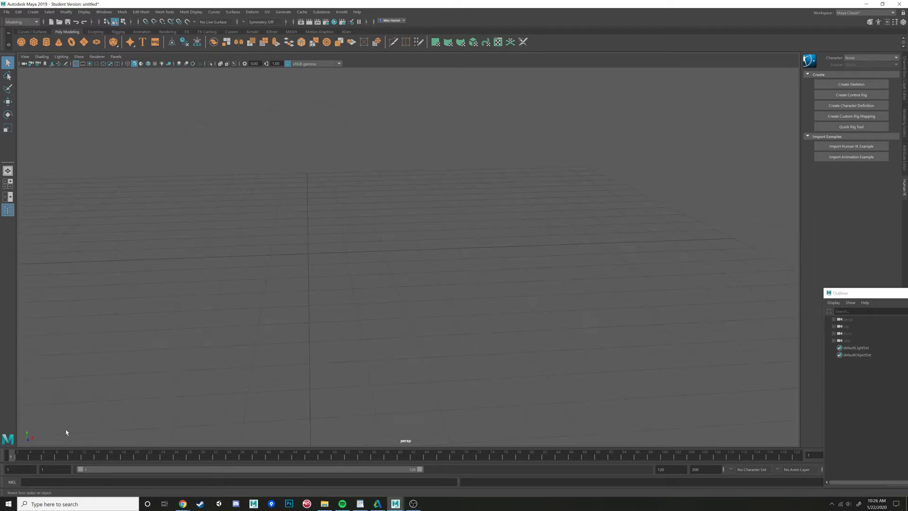
- Tumble, pan and dolly the perspective camera around the grid
left_click_drag(255, 348, 251, 346, "alt")
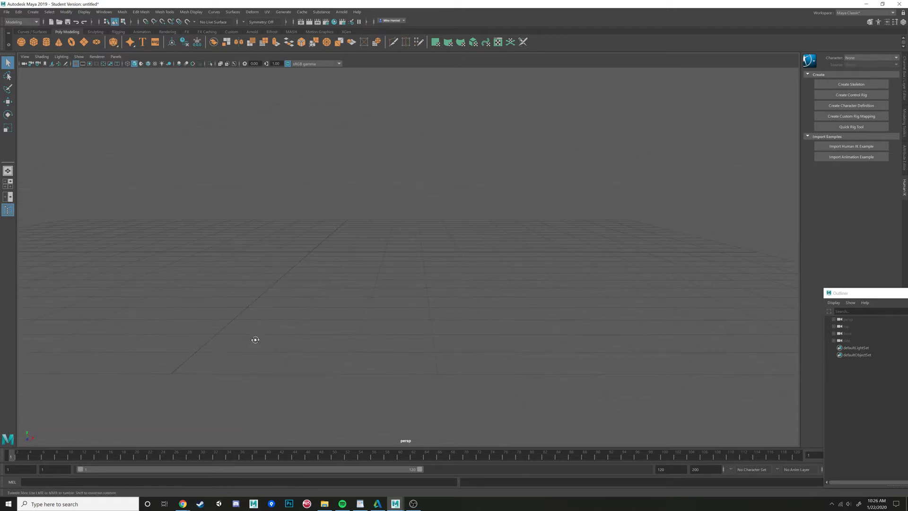
middle_click_drag(255, 340, 264, 353, "alt")
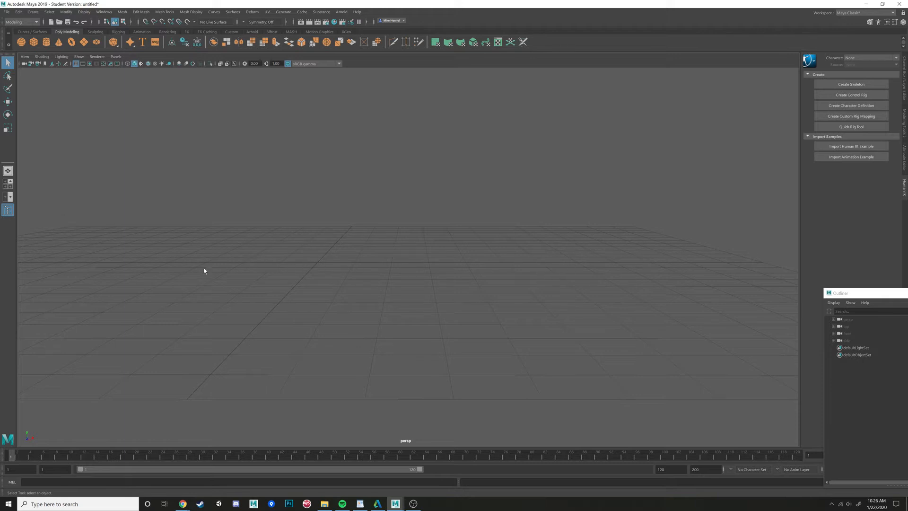
left_click_drag(296, 274, 346, 241, "alt")
left_click_drag(350, 290, 330, 256, "alt")
left_click_drag(337, 277, 452, 253, "alt")
left_click_drag(426, 209, 354, 280, "alt")
left_click_drag(470, 226, 476, 223, "alt")
left_click_drag(599, 228, 515, 215, "alt")
left_click_drag(381, 166, 353, 264, "alt")
- Examine the options in the viewport's View and Shading menus
left_click(24, 57)
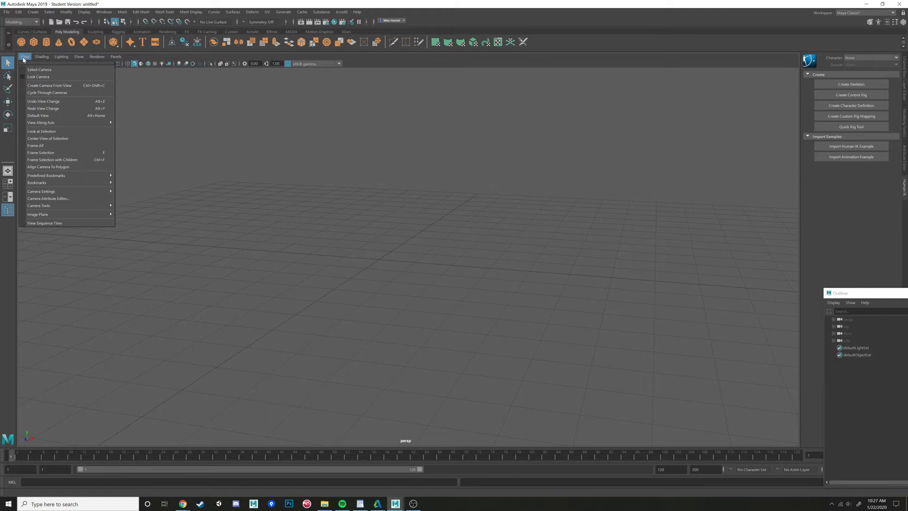
mouse_move(35, 57)
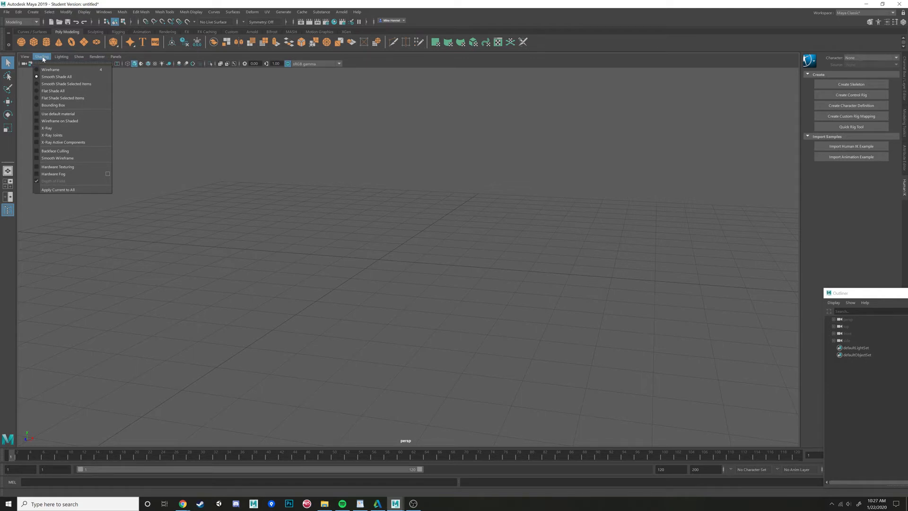
left_click(446, 203)
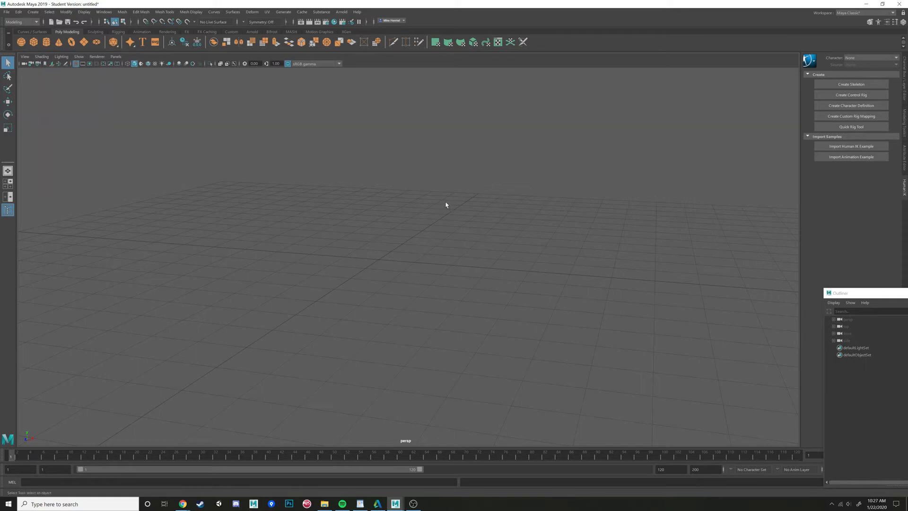
mouse_move(446, 203)
left_mouse_down("alt")
mouse_move(477, 213)
mouse_move(468, 204)
left_mouse_up("alt")
- Create a polygon cube and a polygon sphere, then move the sphere beside the cube with the Move tool
left_click(29, 46)
left_click(21, 45)
left_click_drag(402, 250, 389, 263, "alt")
right_click_drag(389, 266, 416, 242, "alt")
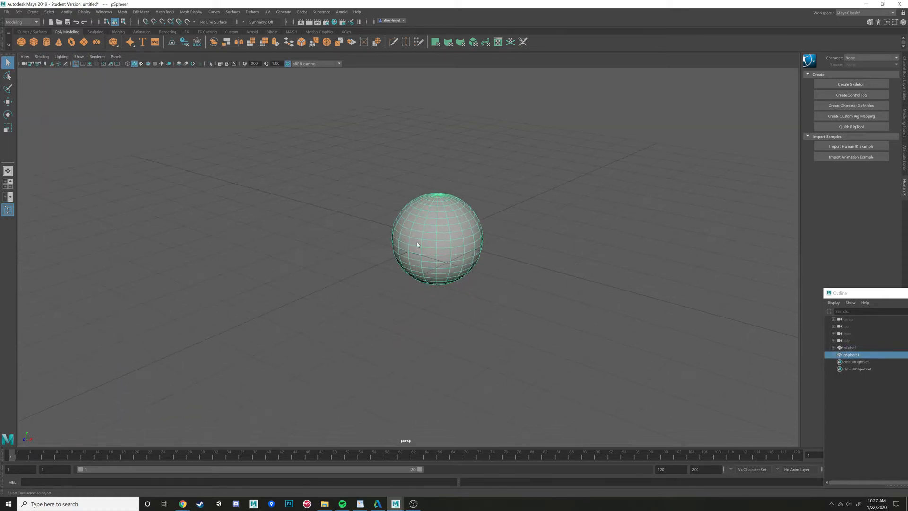
key("w")
left_click_drag(459, 247, 551, 241)
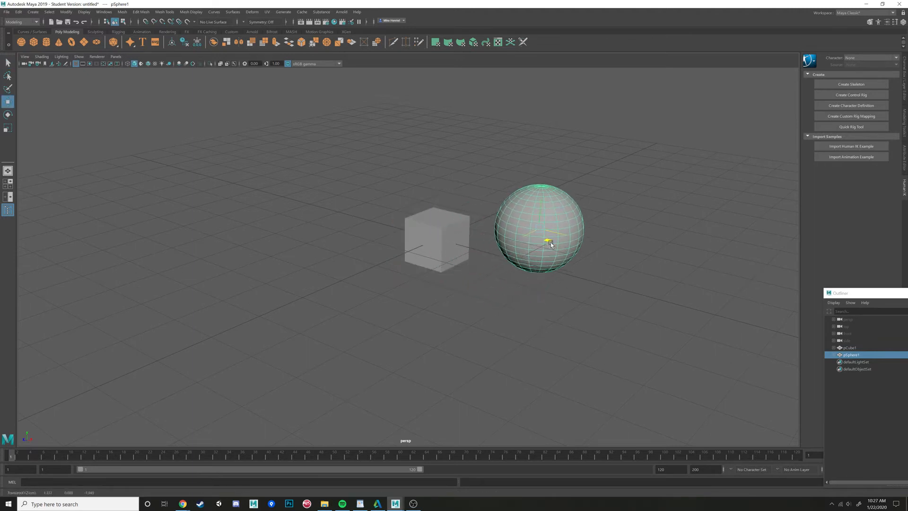
- Select the cube and scale it up slightly with the Scale tool
left_click(458, 237)
key("r")
left_click_drag(437, 239, 443, 243)
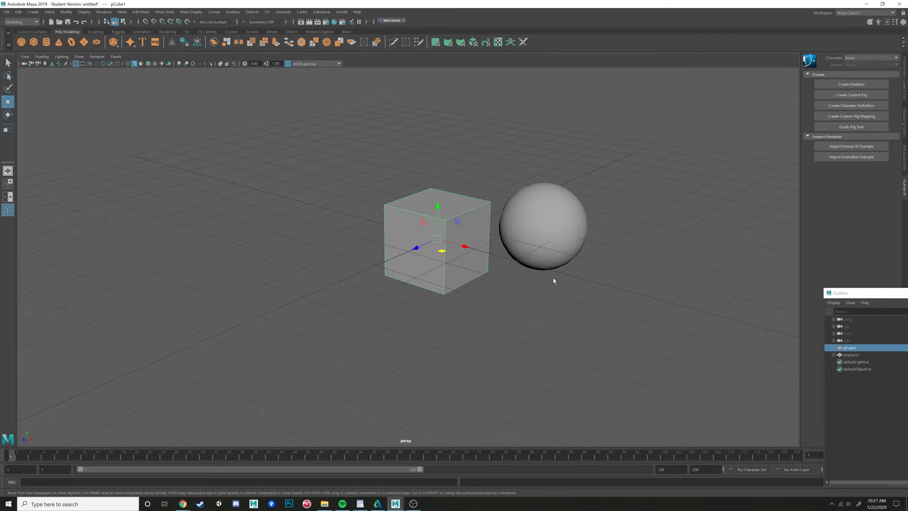
- Deselect the cube, orbit the view slightly and glance at the viewport's shading options
left_click(504, 320)
key("w")
left_click_drag(504, 320, 373, 239, "alt")
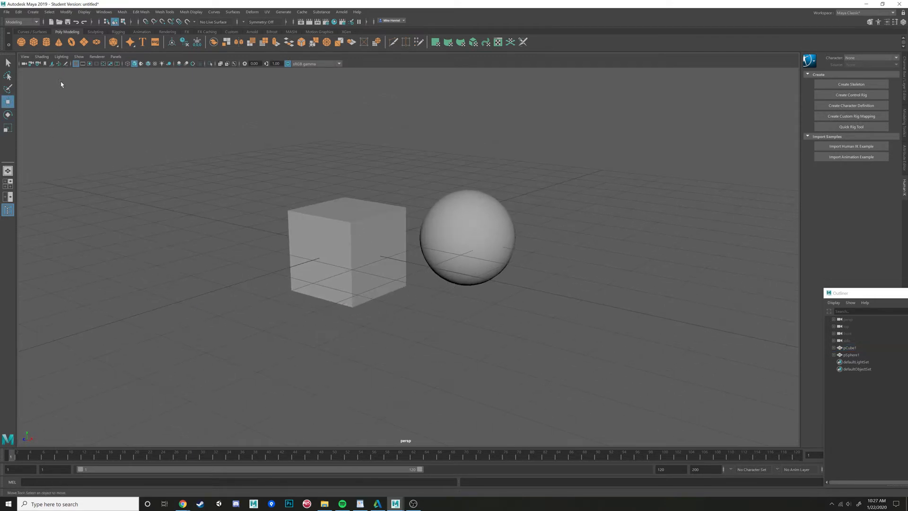
left_click(41, 56)
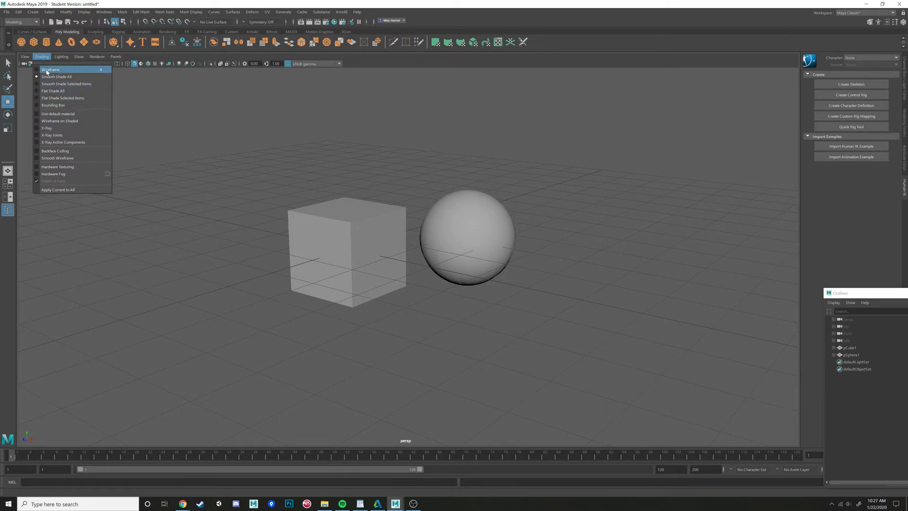
left_click(43, 58)
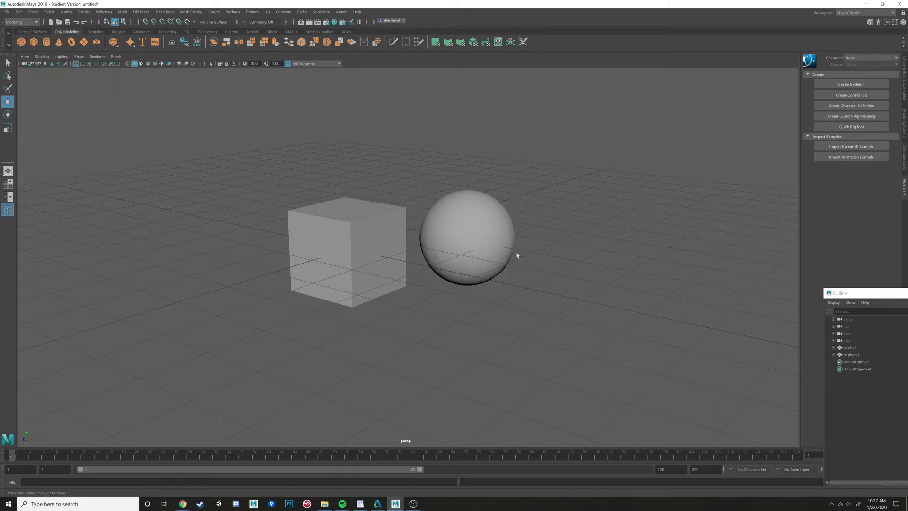
- Select the cube and preview its smooth mesh display levels, returning it to the unsmoothed display
left_click(459, 249)
left_click(371, 241)
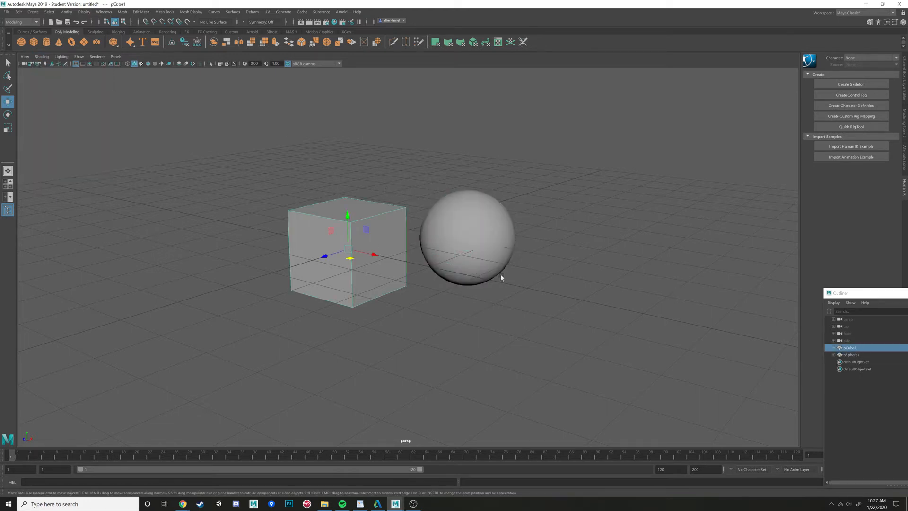
key("1")
key("2")
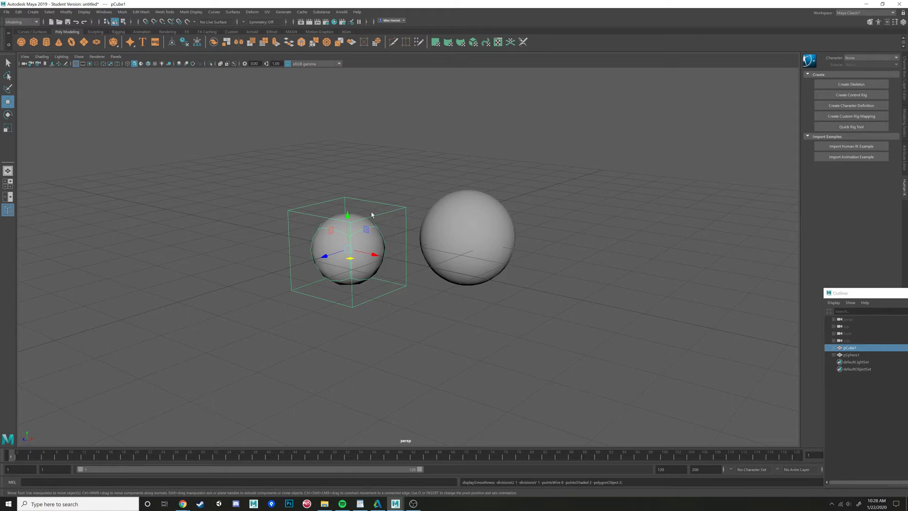
key("3")
key("1")
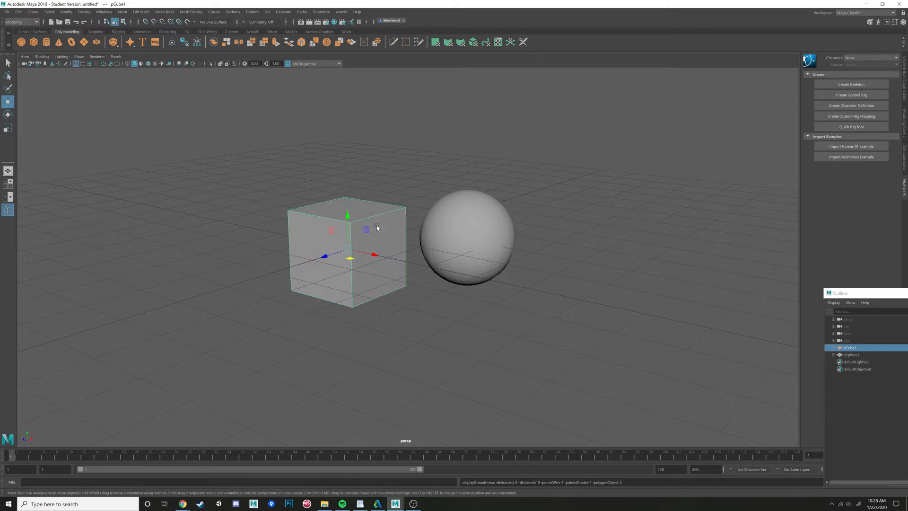
- Switch the viewport to wireframe display and orbit around the cube and sphere
key("4")
left_click_drag(376, 225, 482, 221, "alt")
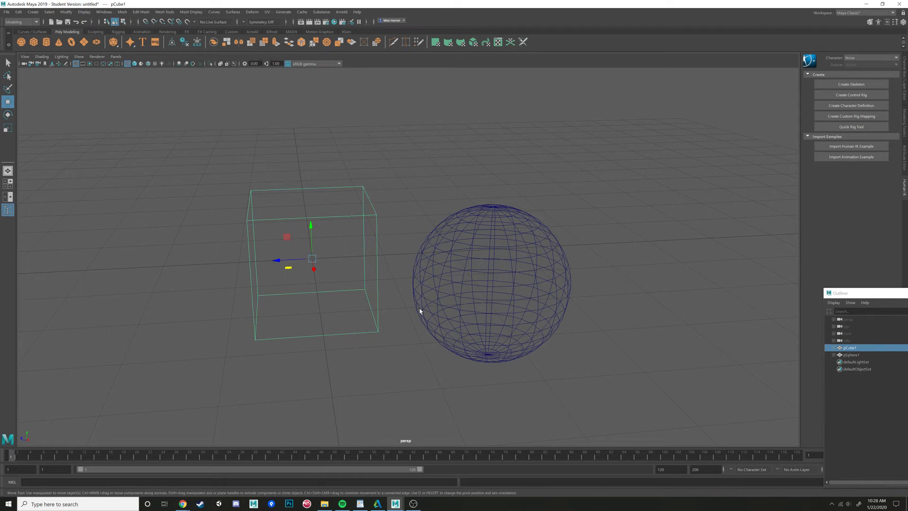
left_click_drag(462, 229, 466, 254, "alt")
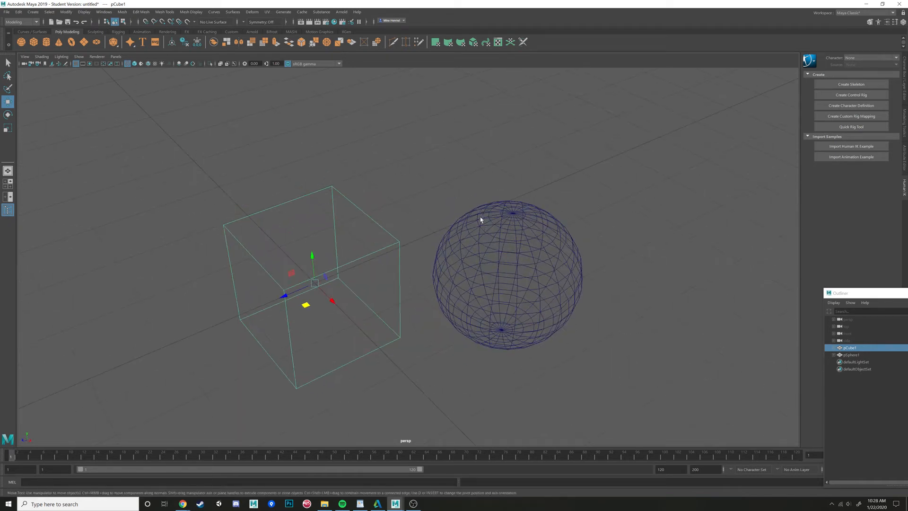
left_click_drag(469, 268, 460, 245, "alt")
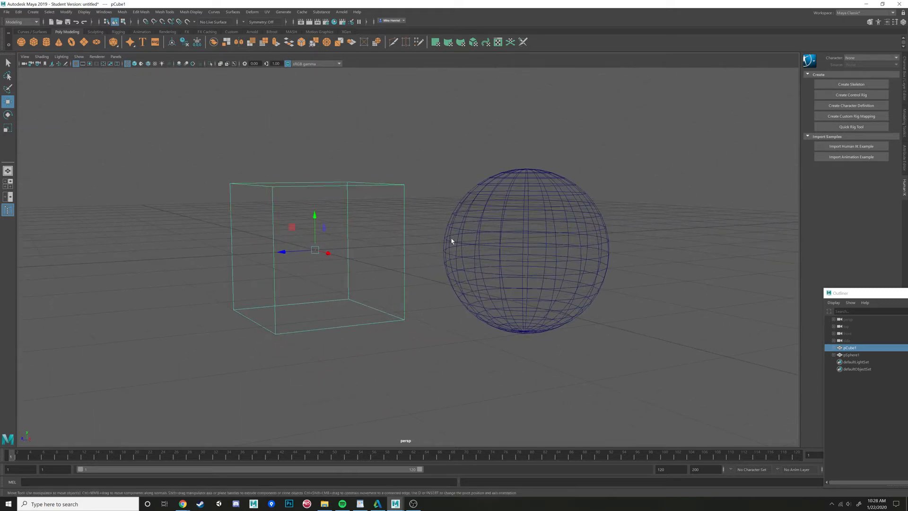
left_click_drag(610, 247, 510, 230, "alt")
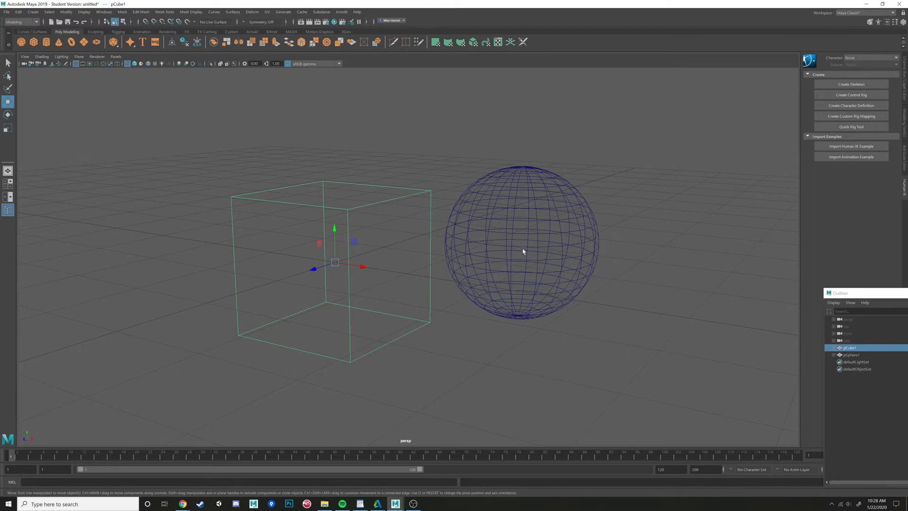
- Select the sphere and set its Translate X, Y and Z to 0, centring it inside the cube
left_click(452, 333)
left_click_drag(452, 333, 449, 224, "alt")
left_click(573, 262)
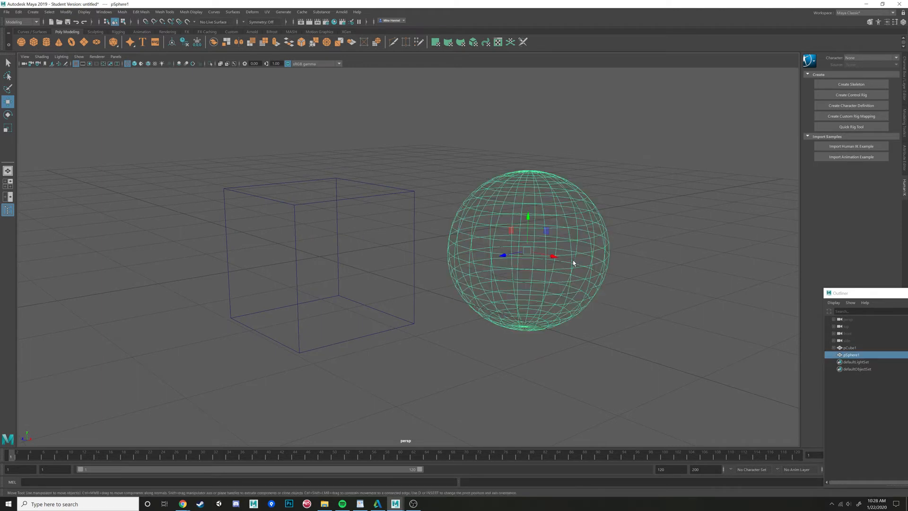
left_click(904, 73)
left_click_drag(885, 76, 883, 87)
type("0")
key("Return")
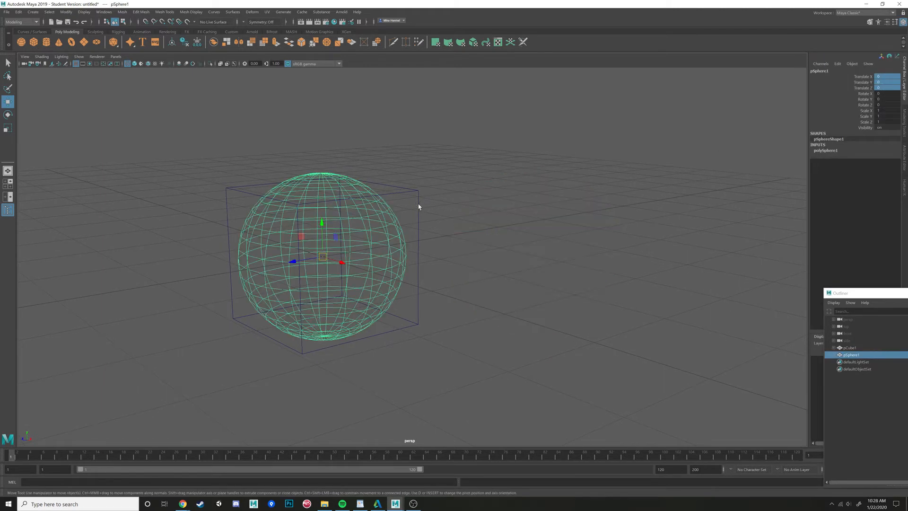
- Scale the sphere down to about 0.45 and compare it inside the cube in shaded and wireframe display
key("r")
left_click_drag(323, 257, 270, 255)
key("5")
left_click_drag(463, 231, 567, 236, "alt")
left_click(571, 288)
key("4")
scroll(530, 294, "up", 3)
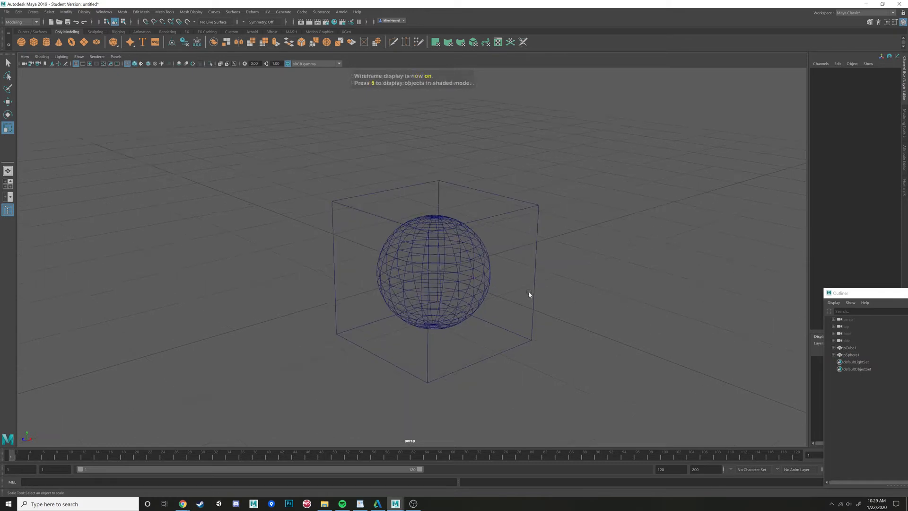
left_click_drag(529, 294, 489, 299, "alt")
left_click(474, 300)
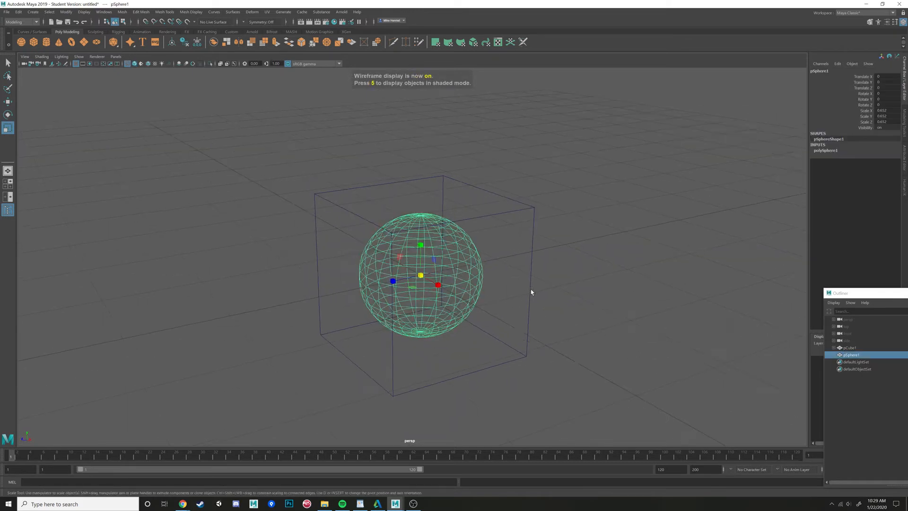
left_click(619, 264)
key("5")
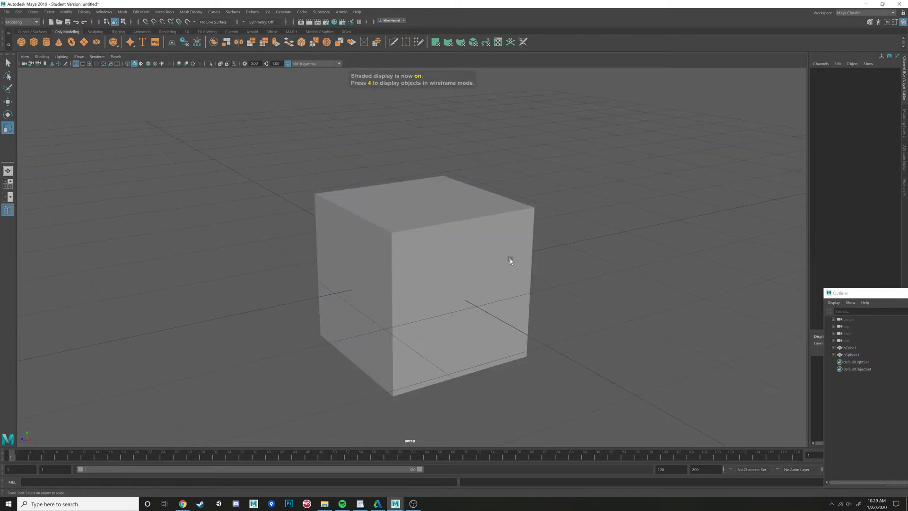
- Move the sphere out of the cube to sit beside it, then return to shaded display and deselect
key("w")
key("4")
left_click(467, 255)
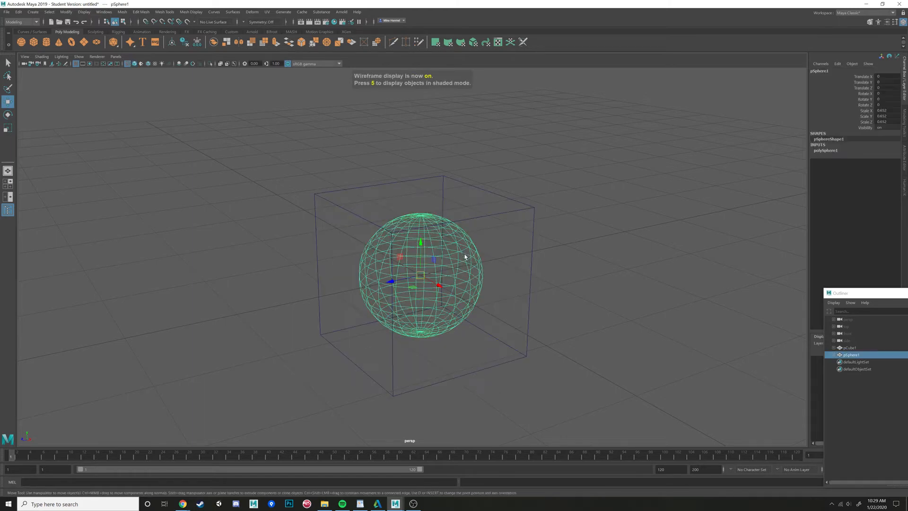
left_click_drag(414, 292, 603, 284)
key("5")
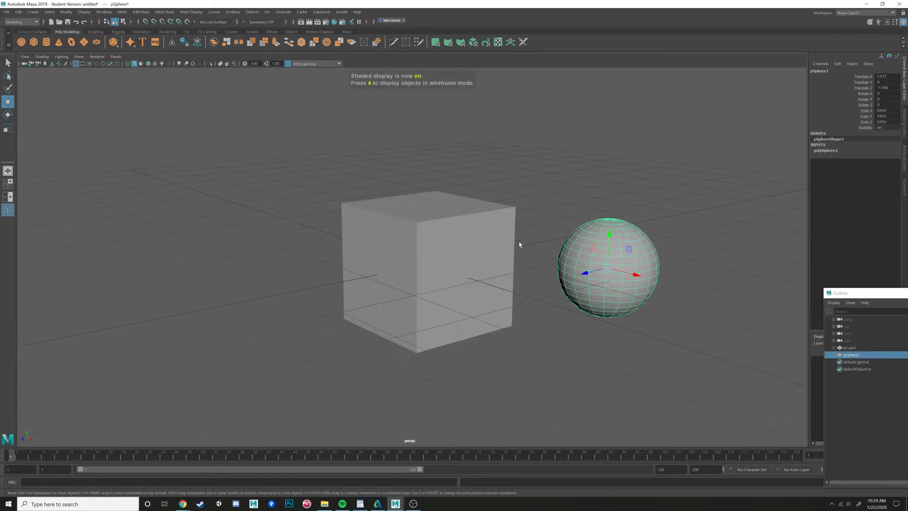
left_click(521, 243)
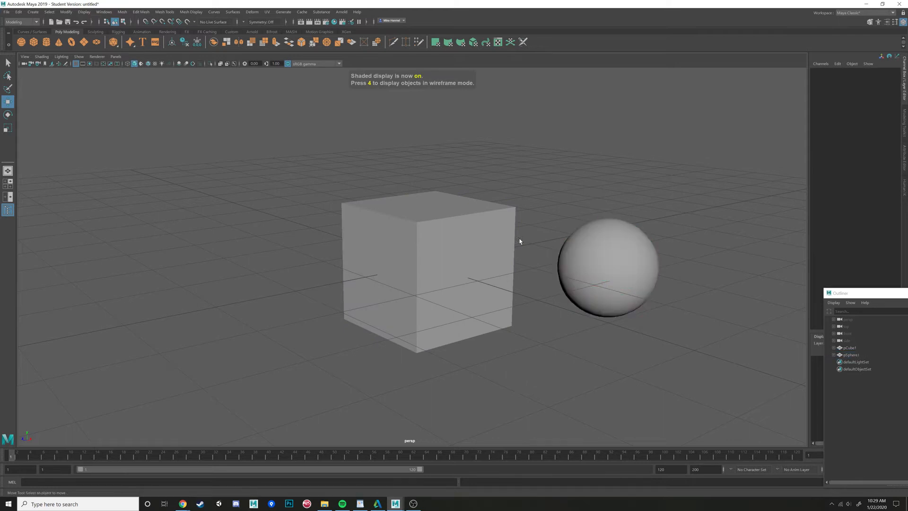
key("4")
key("5")
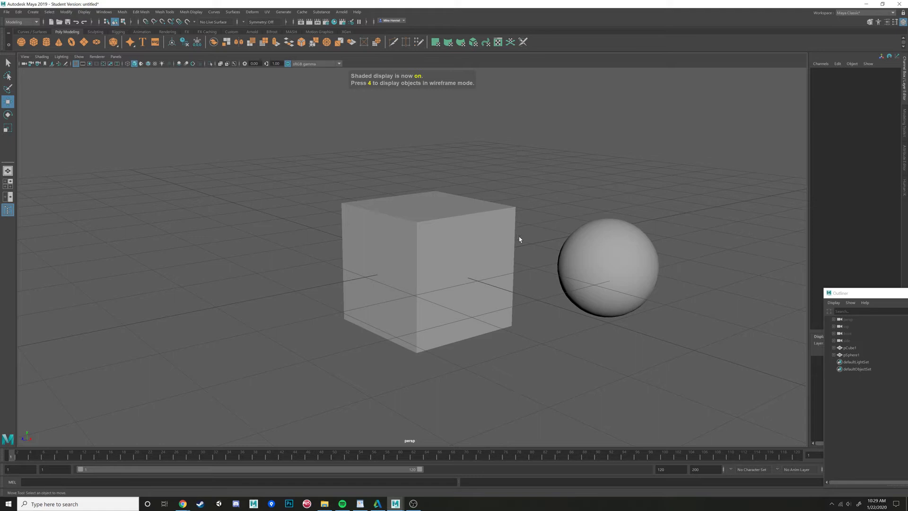
middle_click_drag(484, 248, 411, 263, "alt")
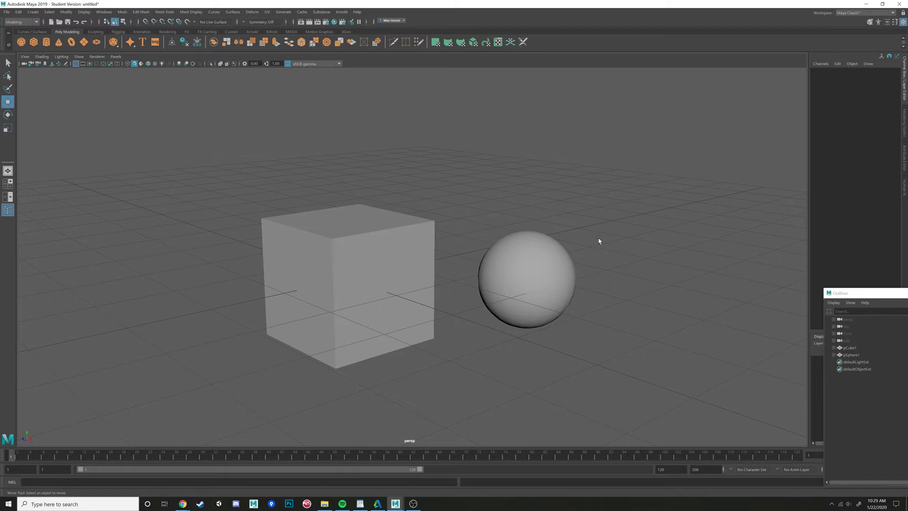
left_click_drag(541, 256, 563, 256, "alt")
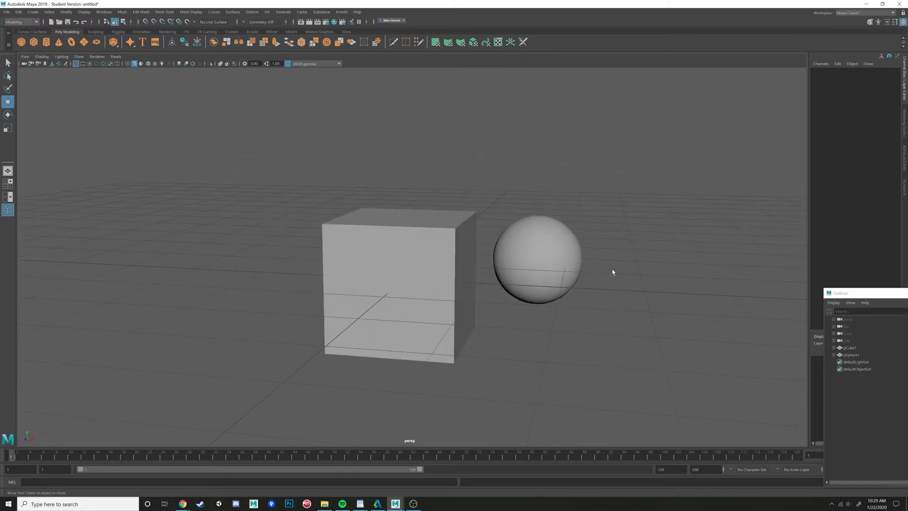
mouse_move(656, 294)
left_mouse_down("alt")
mouse_move(756, 289)
mouse_move(658, 294)
left_mouse_up("alt")
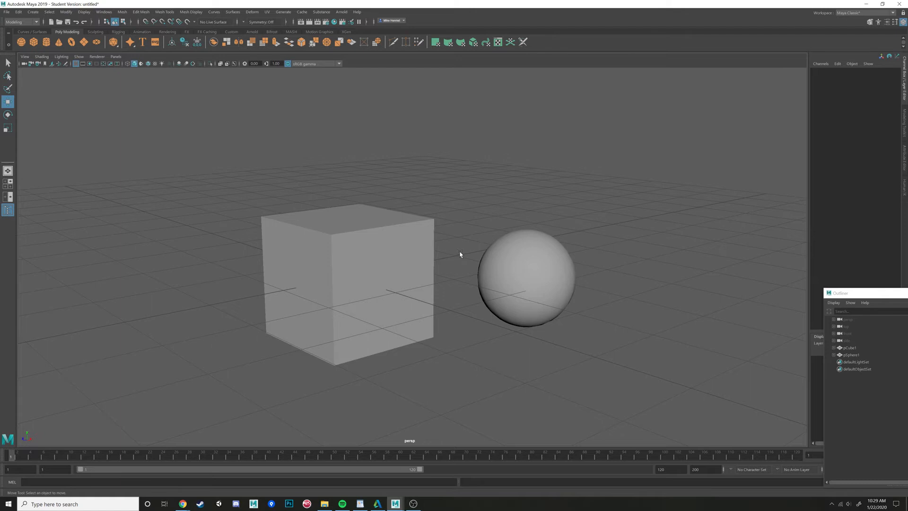
- Turn on shading with all scene lights and create a point light
key("7")
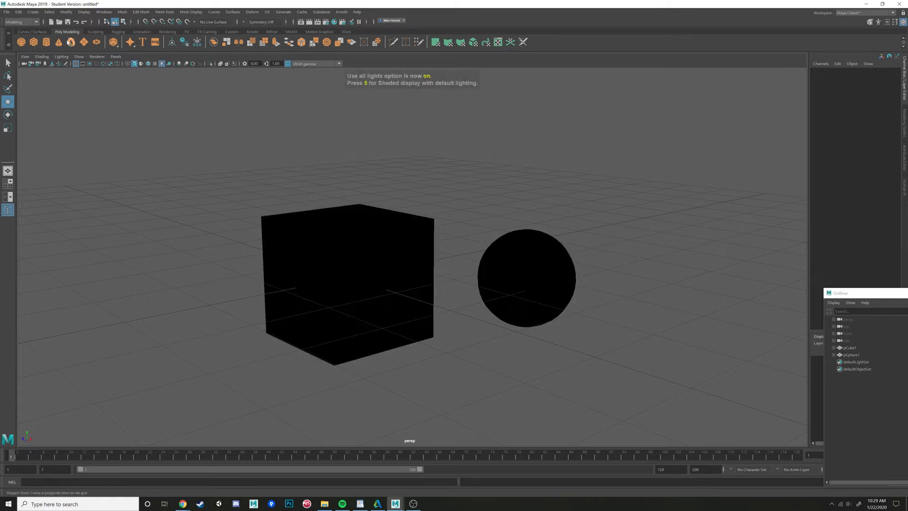
left_click(32, 12)
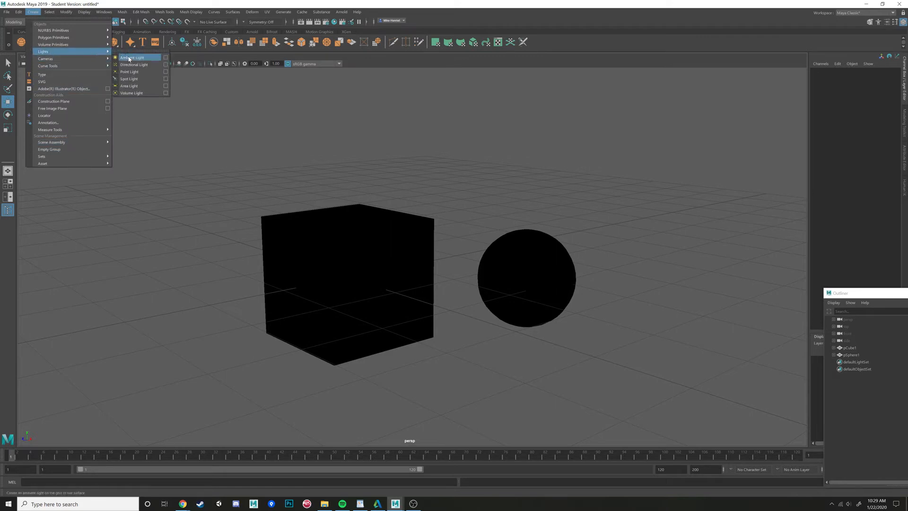
left_click(137, 71)
- Move the point light up and to the left, above the cube and sphere
left_click_drag(347, 209, 364, 99)
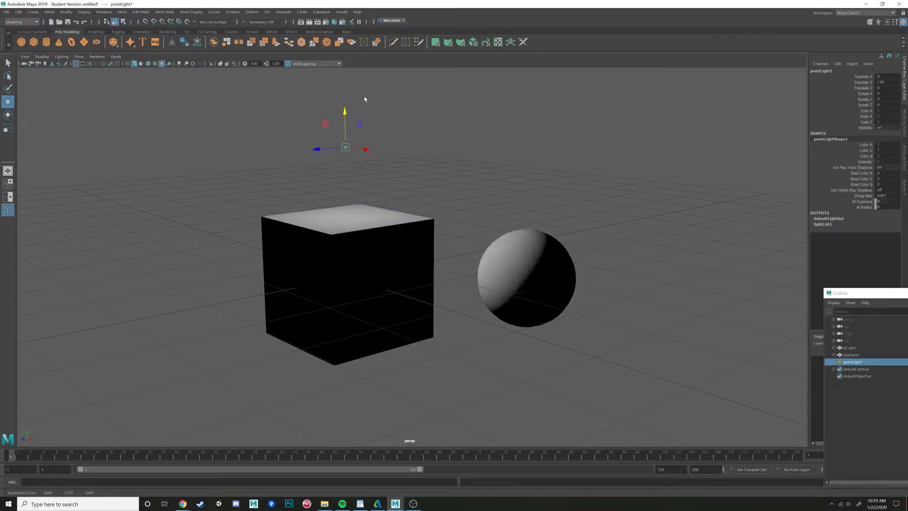
left_click_drag(345, 142, 136, 82)
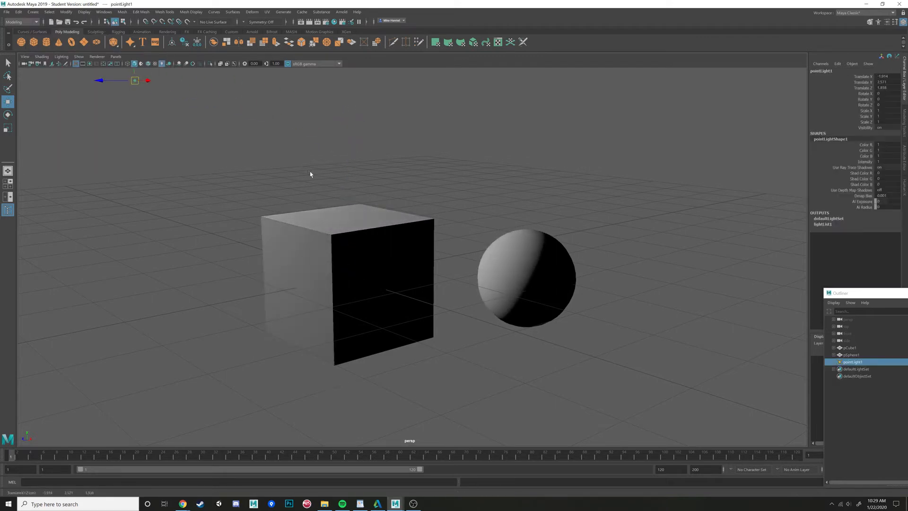
left_click_drag(310, 171, 425, 217, "alt")
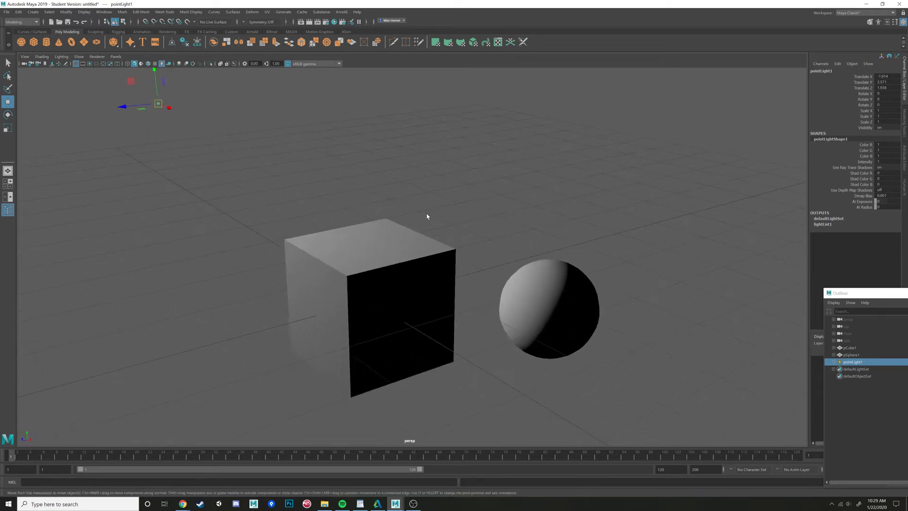
left_click_drag(625, 245, 584, 270, "alt")
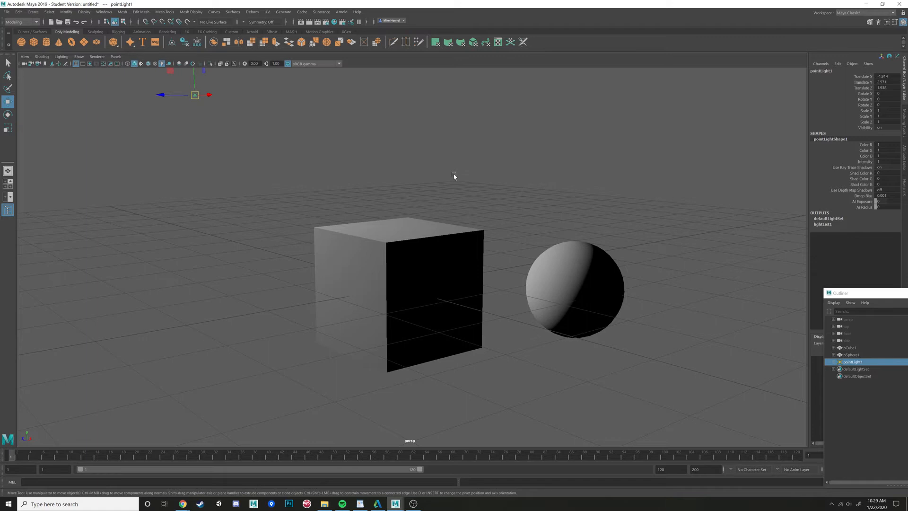
- Return the viewport to shaded display with default lighting
key("5")
key("6")
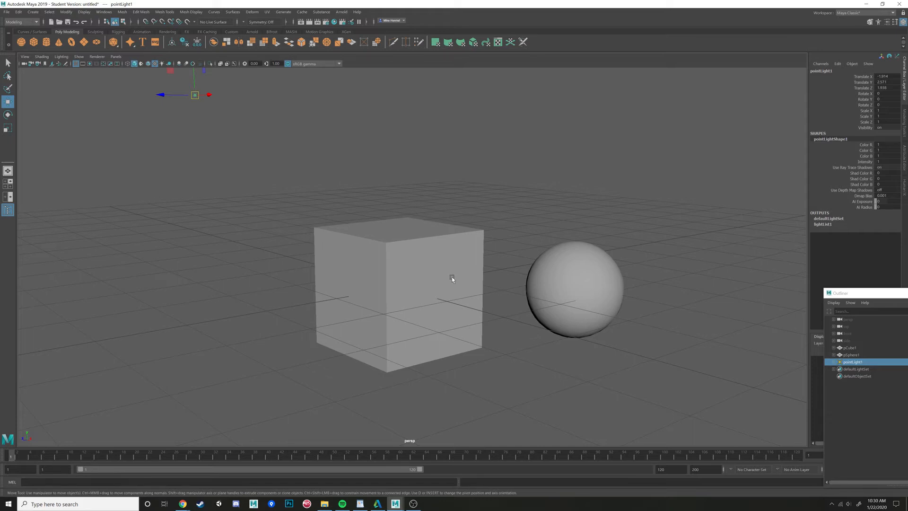
mouse_move(471, 291)
left_mouse_down("alt")
mouse_move(492, 296)
mouse_move(479, 293)
left_mouse_up("alt")
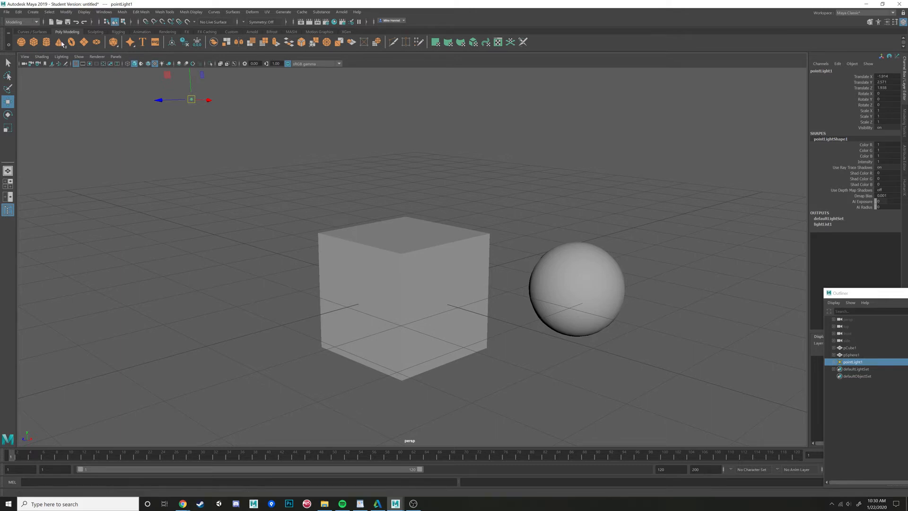
- Hide polygon objects in the viewport display, then show them again
left_click(113, 57)
mouse_move(79, 57)
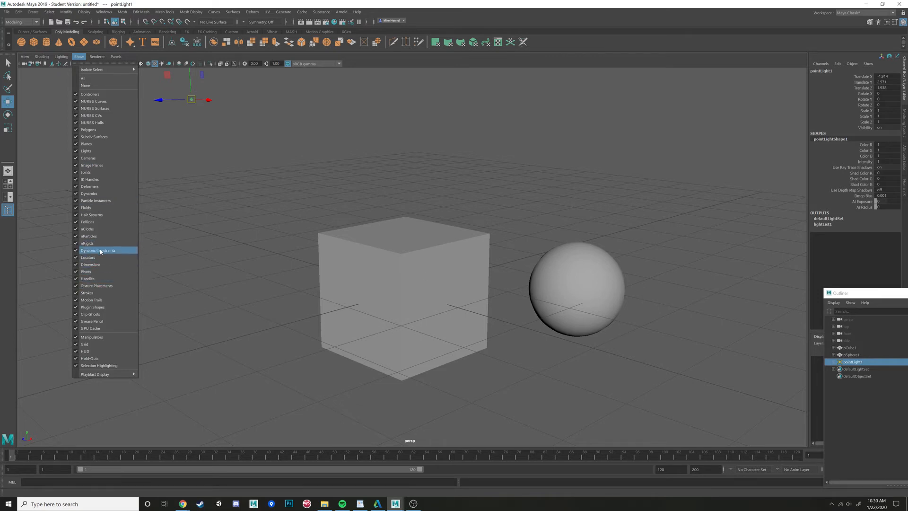
left_click(77, 131)
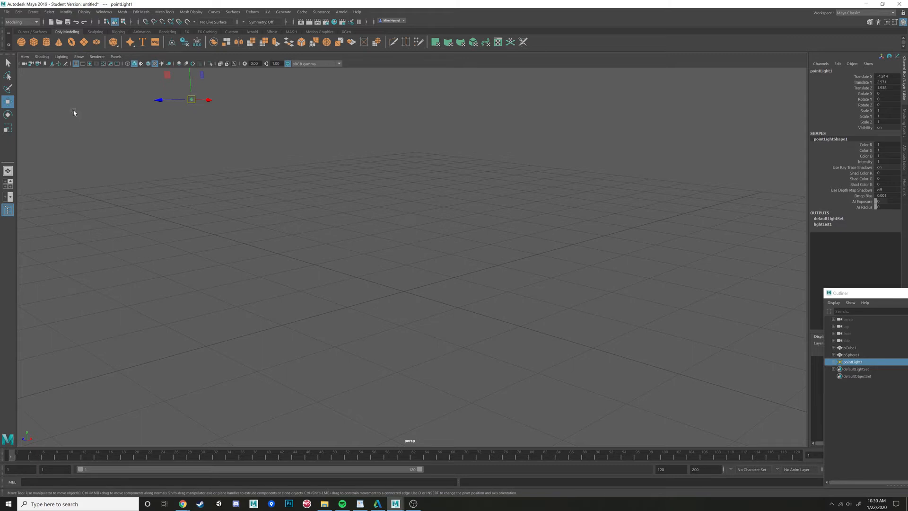
left_click(79, 57)
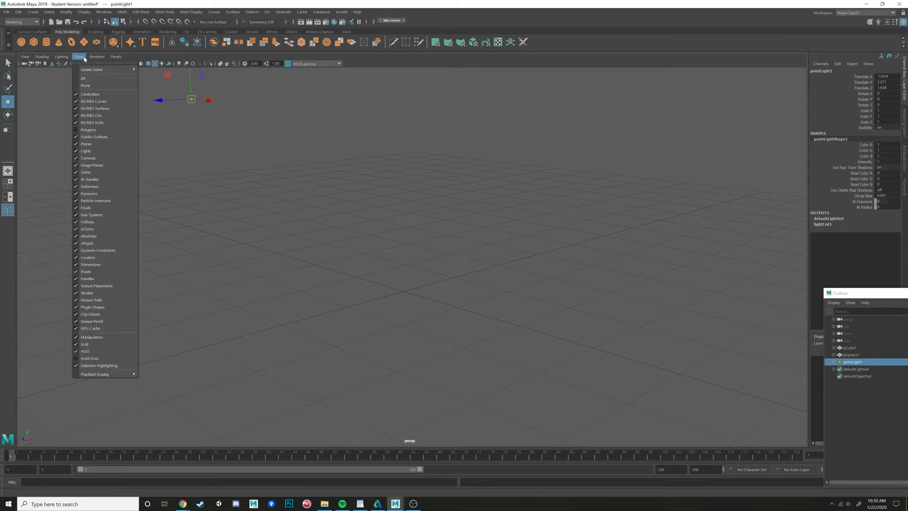
left_click(79, 130)
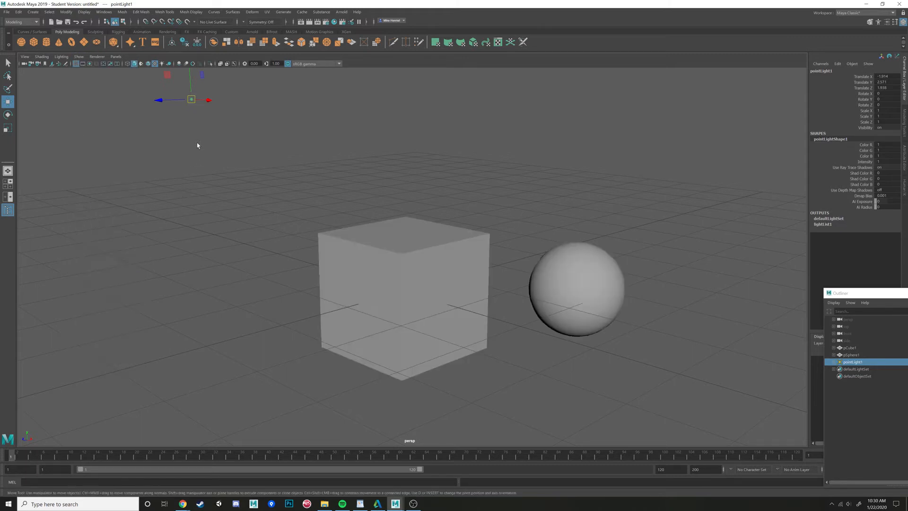
- Hide joints in the viewport display, then show them again
left_click(80, 57)
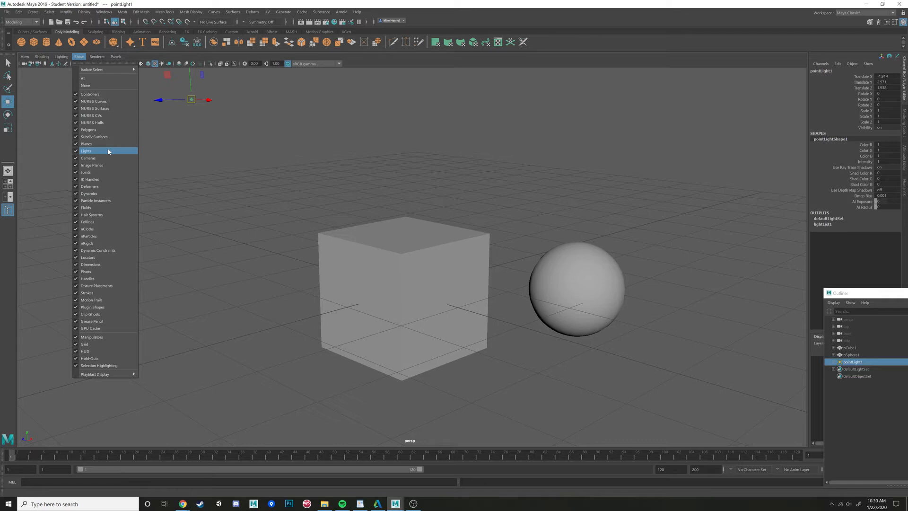
left_click(92, 173)
left_click(79, 56)
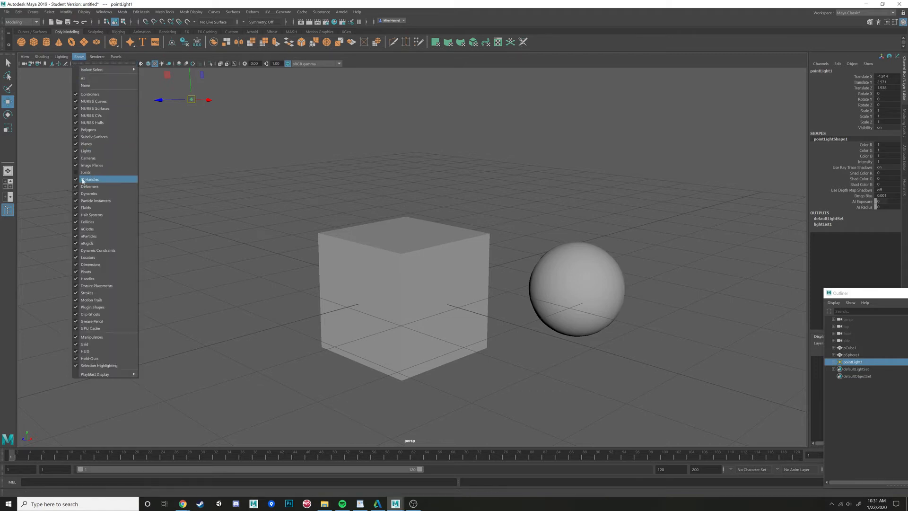
left_click(92, 174)
left_click_drag(201, 178, 242, 170, "alt")
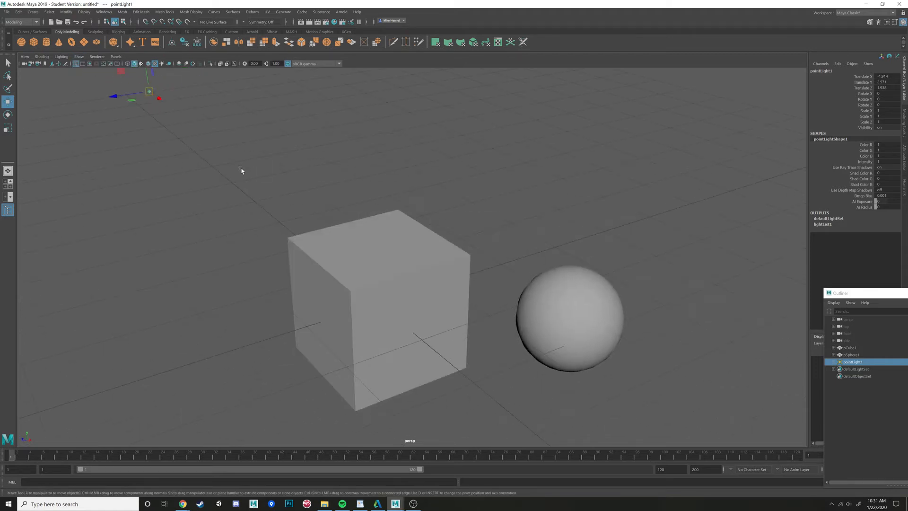
left_click(98, 58)
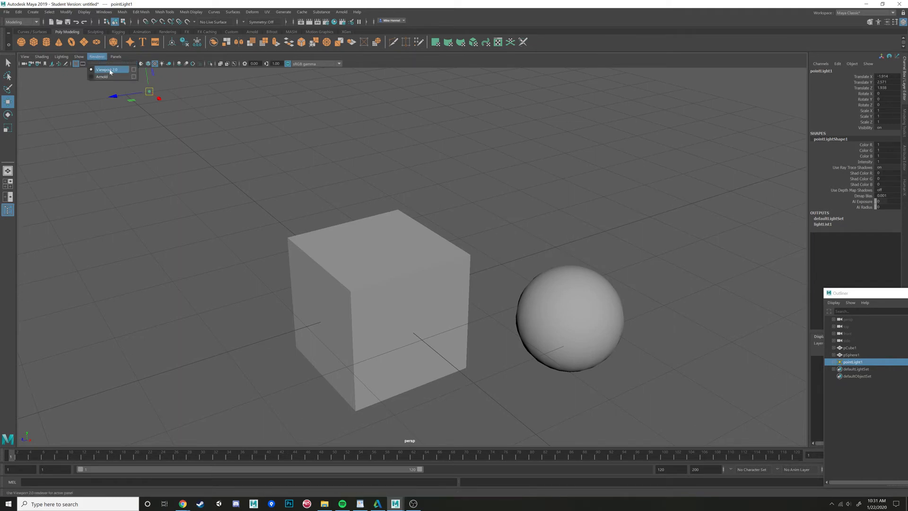
left_click_drag(163, 183, 195, 180, "alt")
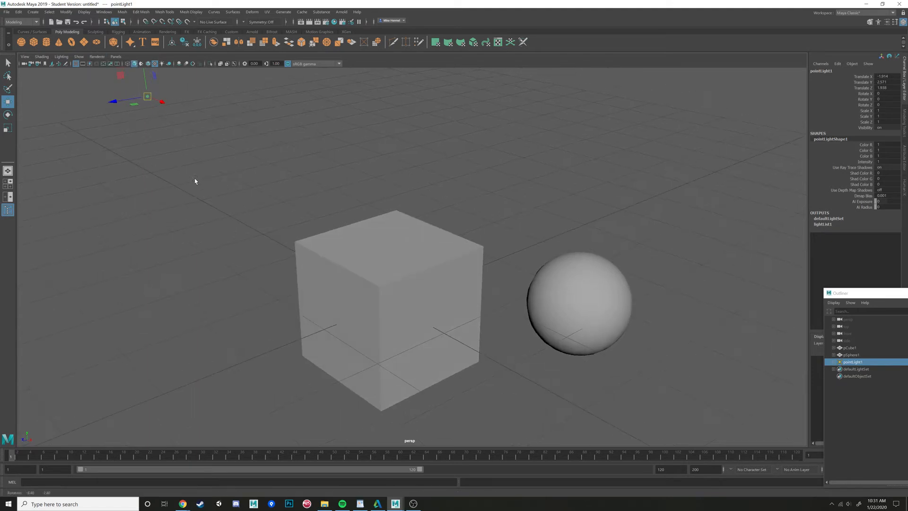
left_click(113, 59)
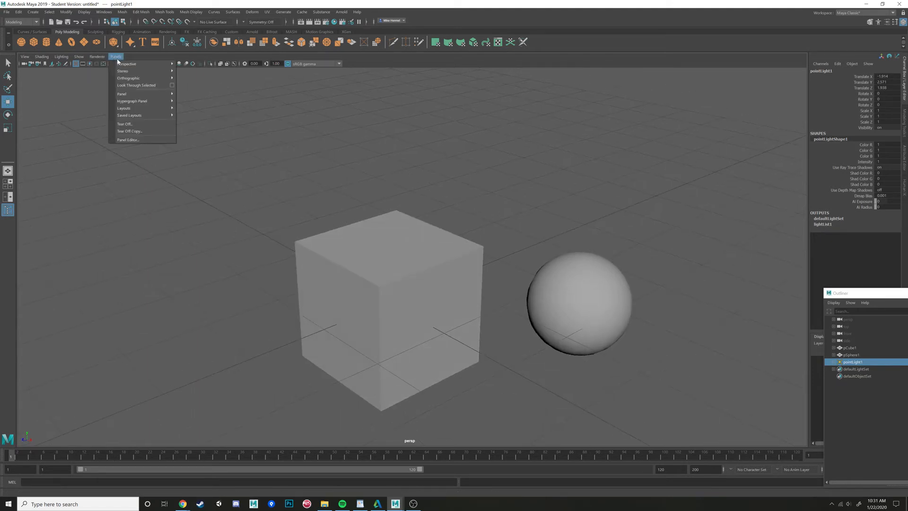
mouse_move(119, 63)
left_click_drag(371, 212, 348, 210, "alt")
- Create a new perspective camera view and deselect everything
left_click(116, 57)
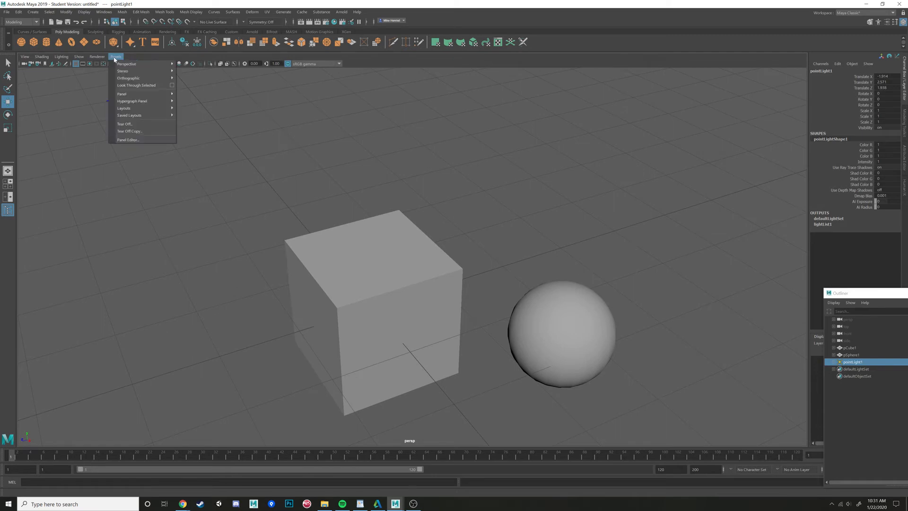
left_click(197, 75)
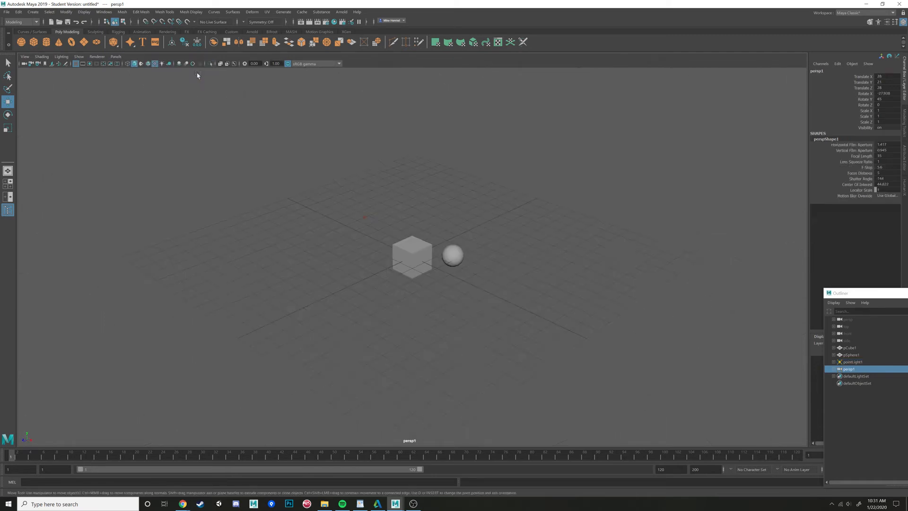
scroll(506, 293, "up", 8)
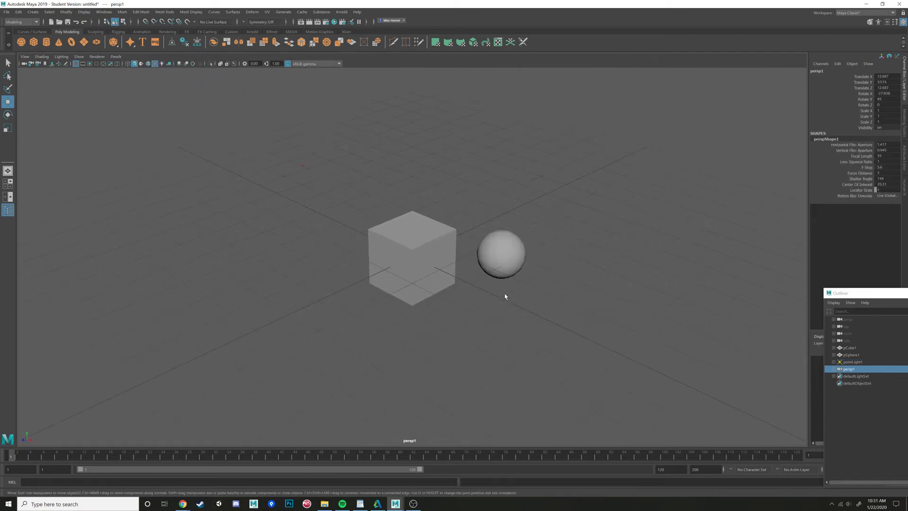
left_click_drag(473, 307, 359, 259, "alt")
left_click(115, 56)
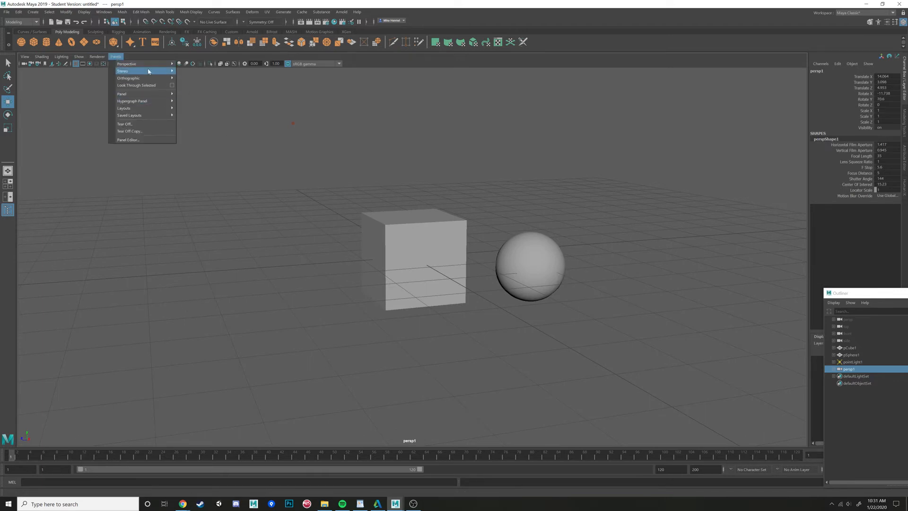
mouse_move(148, 83)
left_click(305, 173)
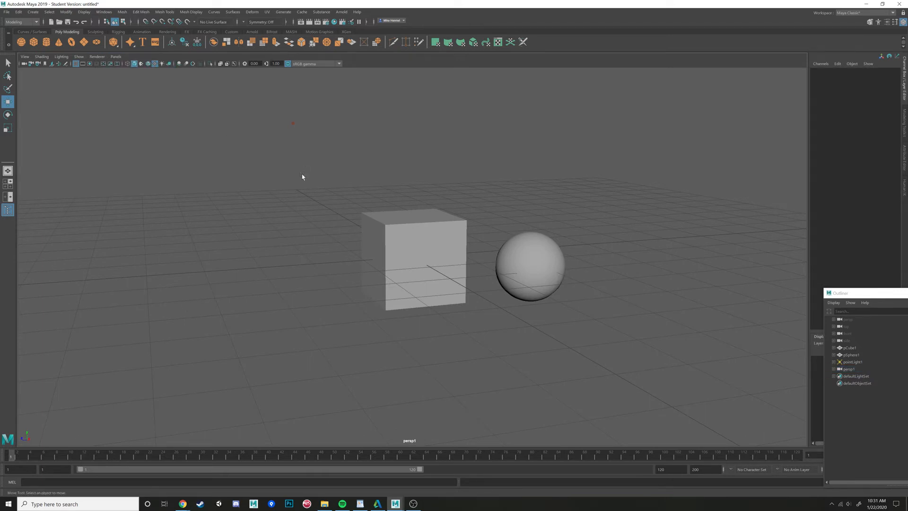
- Select the sphere and move it further along X, away from the cube, with a slight Z nudge
key("space")
key("space")
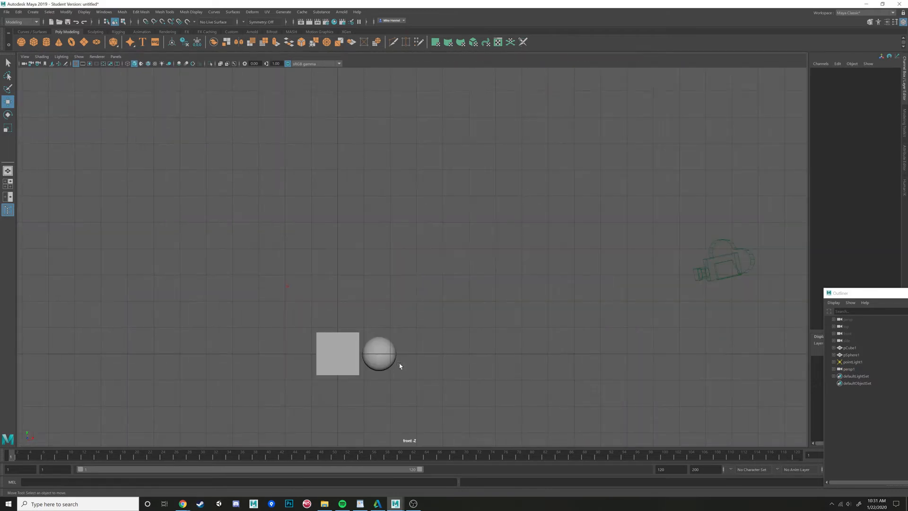
left_click(385, 363)
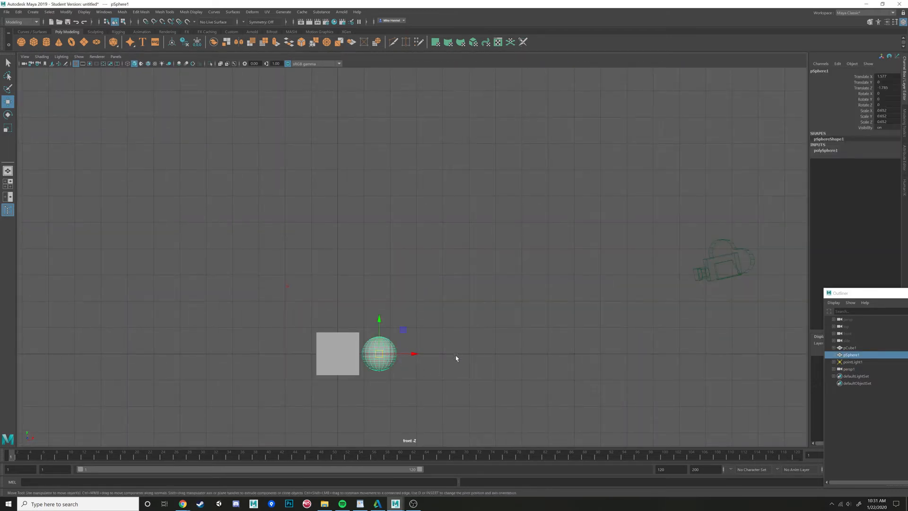
middle_click_drag(455, 356, 504, 242, "alt")
scroll(503, 243, "up", 2)
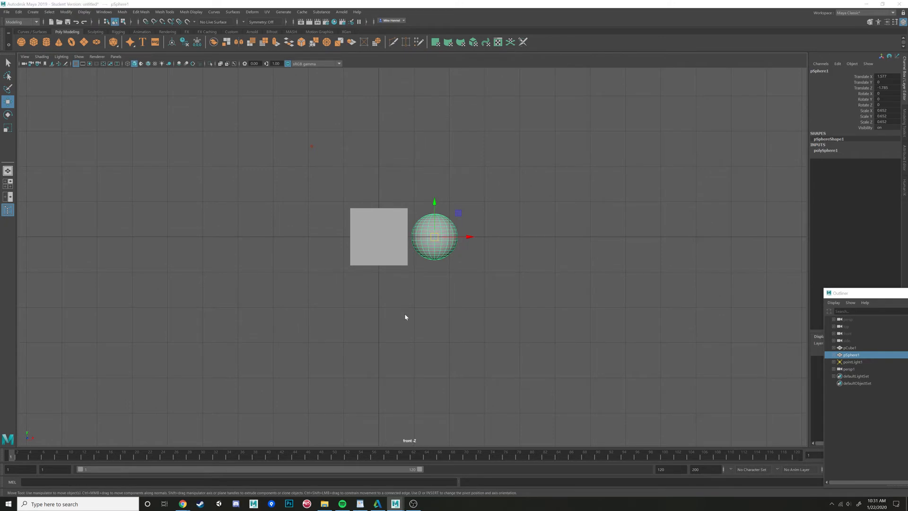
key("space")
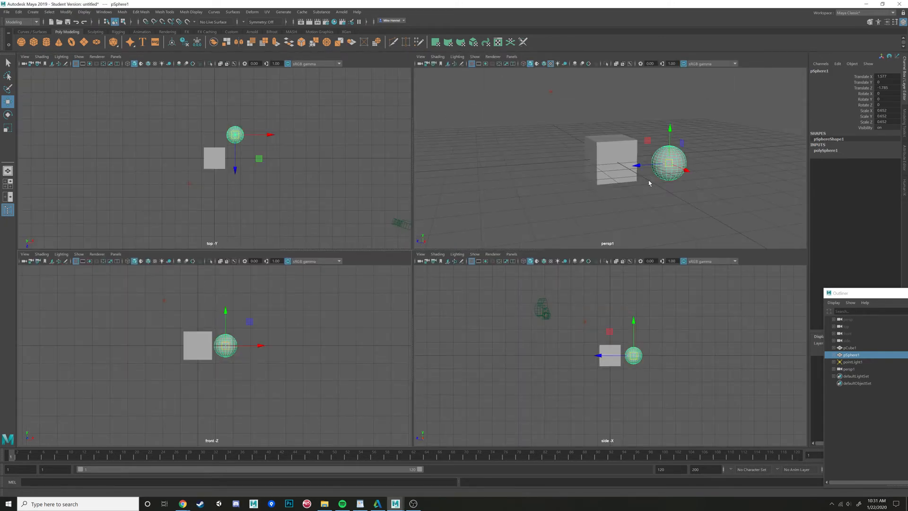
left_click_drag(644, 177, 604, 195, "alt")
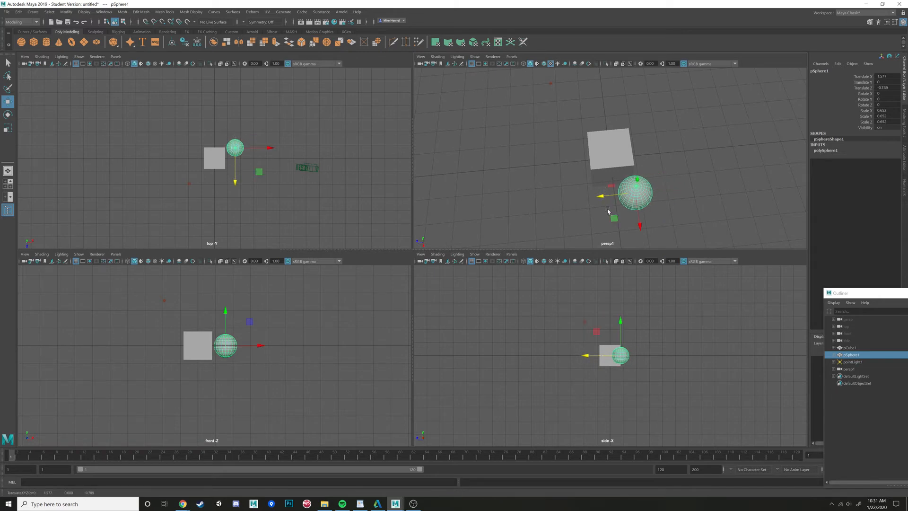
middle_click_drag(607, 194, 606, 144, "alt")
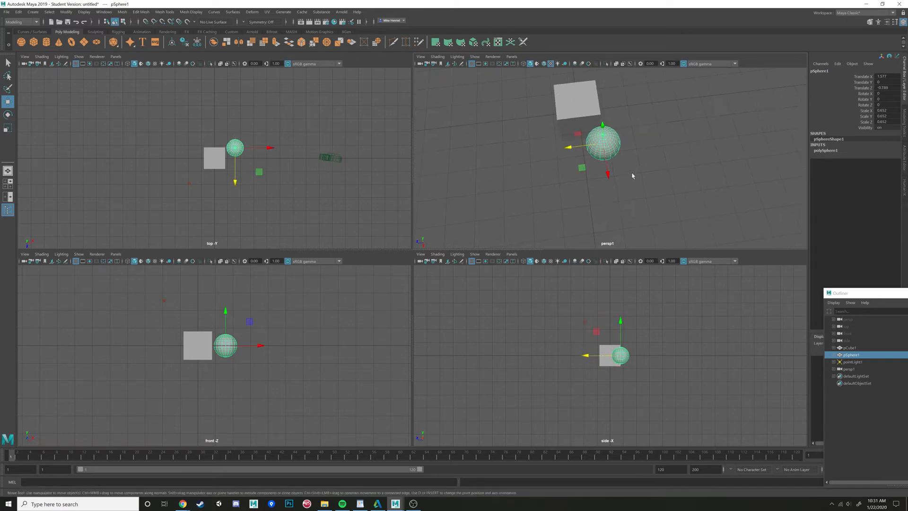
left_click_drag(628, 184, 599, 174, "alt")
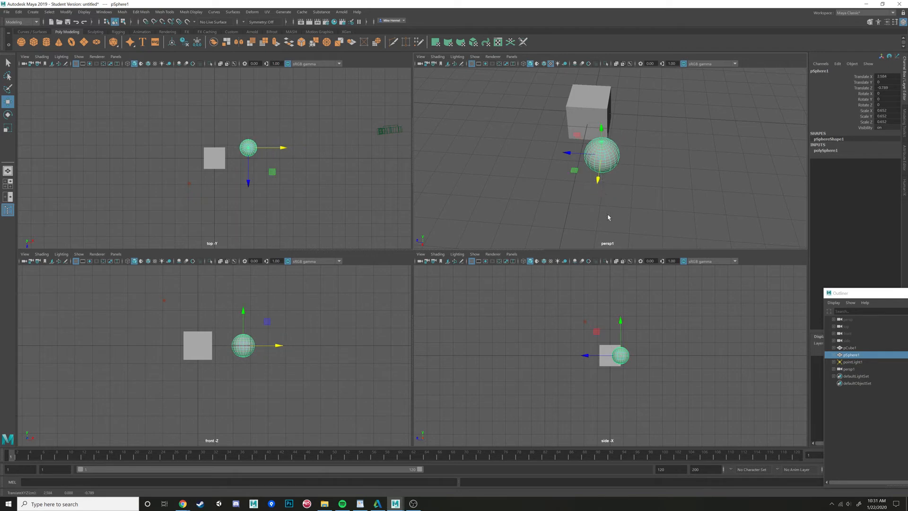
left_click_drag(608, 217, 607, 182, "alt")
key("space")
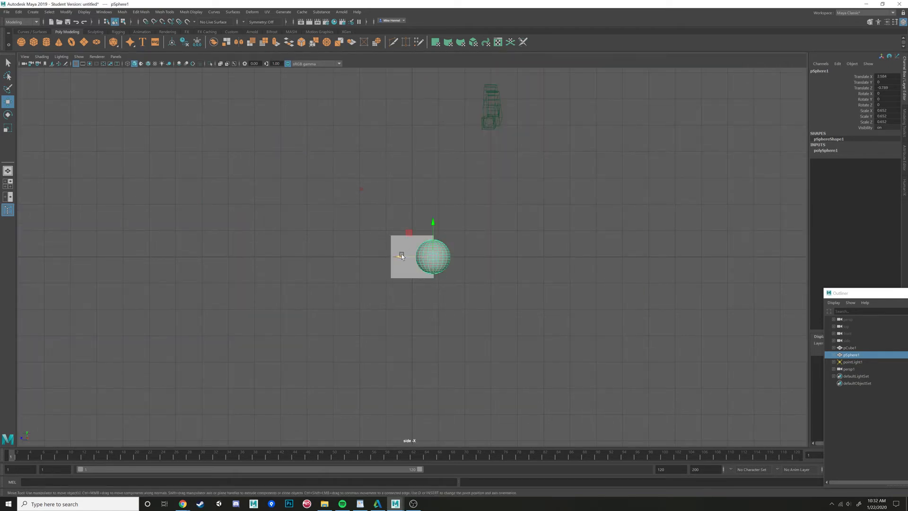
mouse_move(409, 255)
left_mouse_down()
mouse_move(422, 254)
mouse_move(400, 254)
left_mouse_up()
- Reposition the sphere along X to about 2.3 units, just beside the cube
key("space")
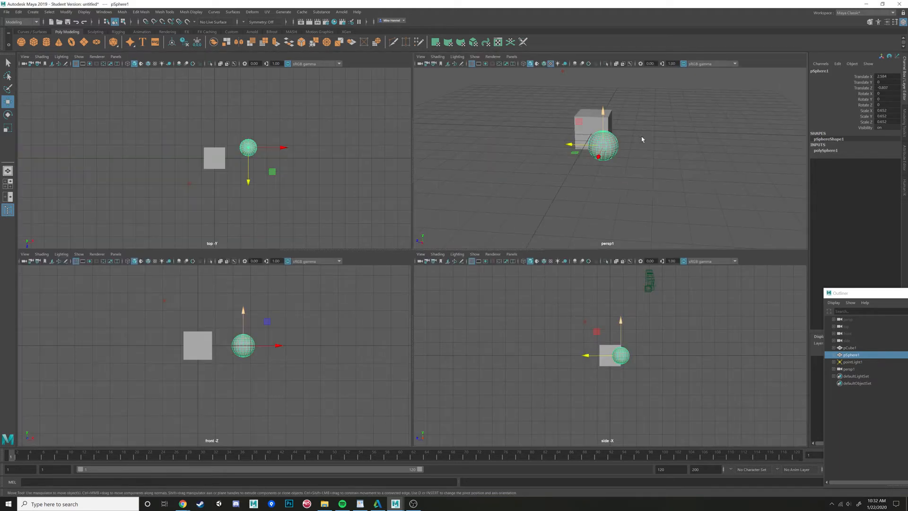
key("space")
left_click_drag(529, 218, 397, 241, "alt")
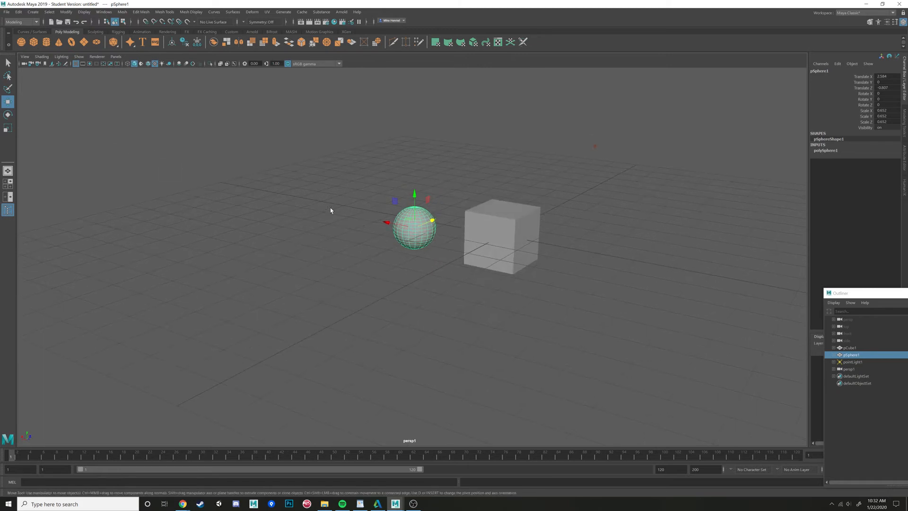
left_click_drag(330, 210, 353, 218, "alt")
left_click_drag(423, 235, 34, 290)
key("space")
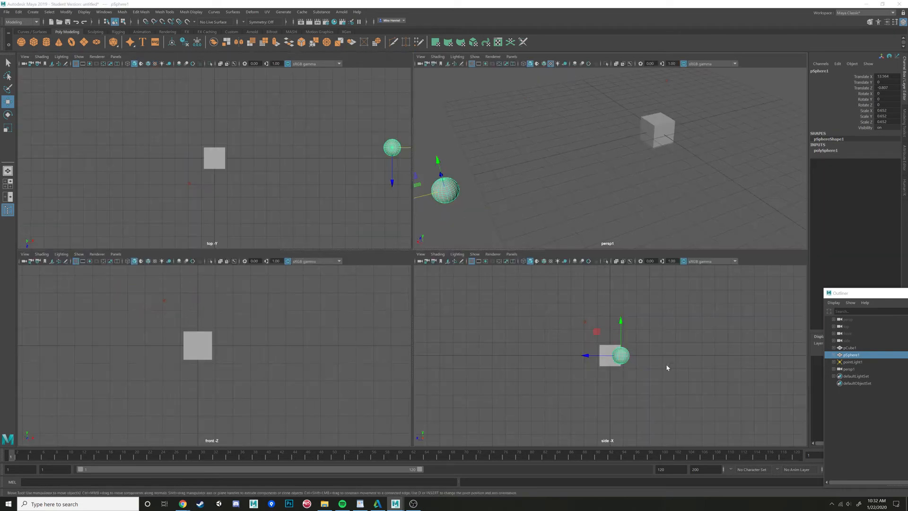
key("space")
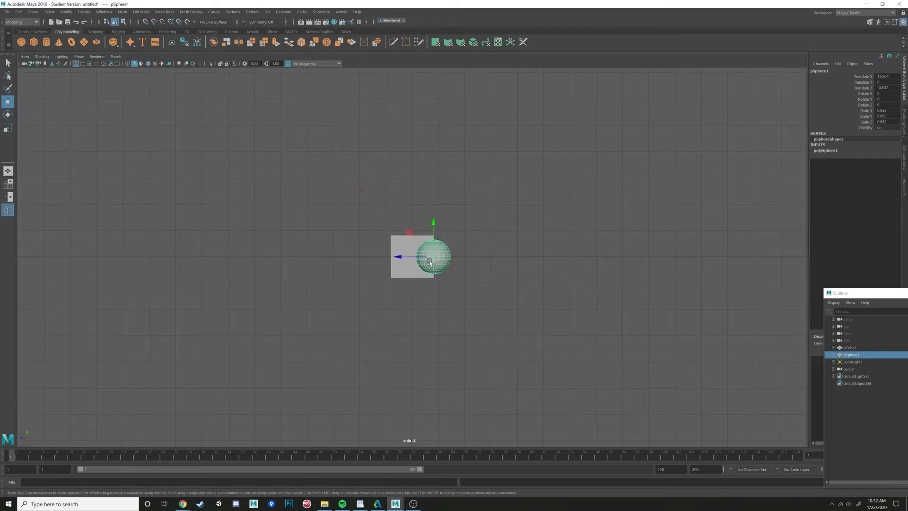
key("space")
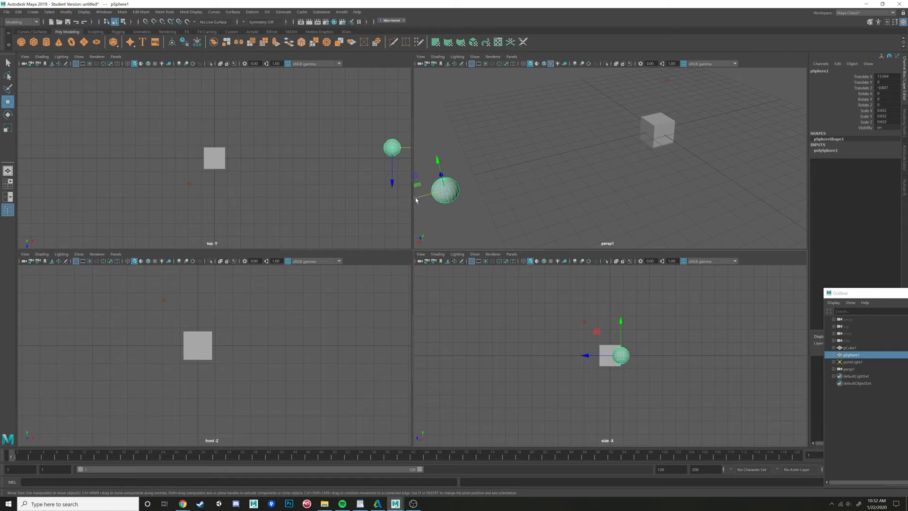
left_click_drag(415, 197, 612, 157)
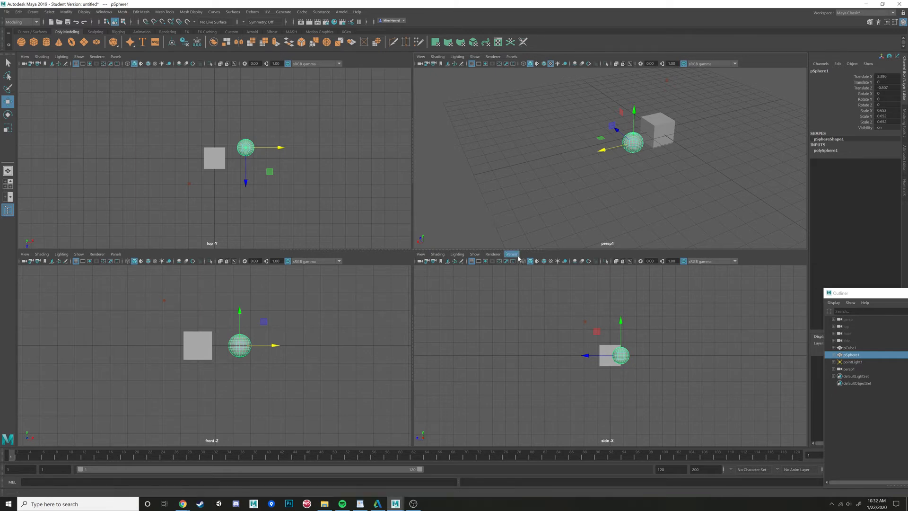
left_click(511, 56)
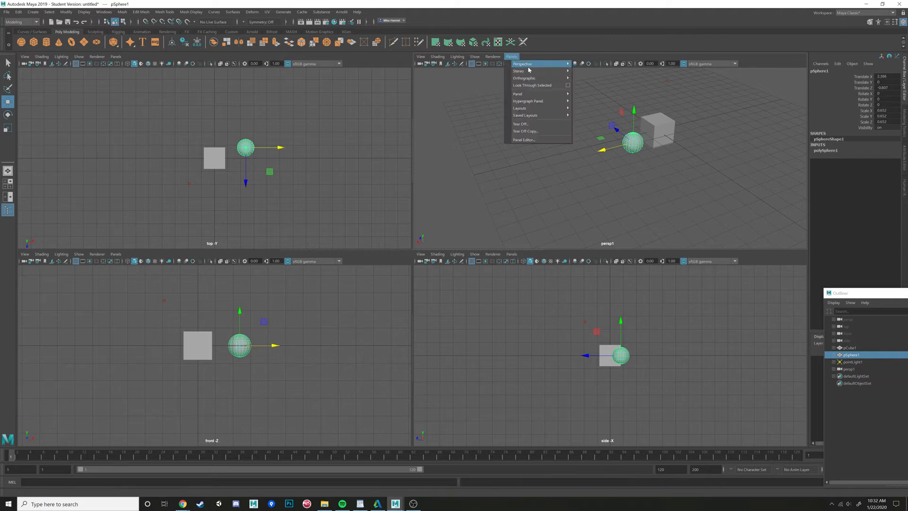
mouse_move(543, 80)
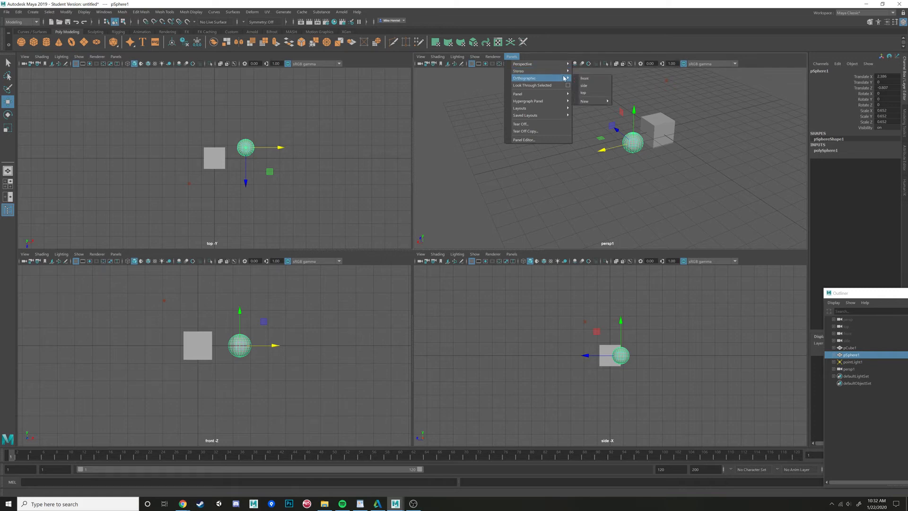
left_click(721, 179)
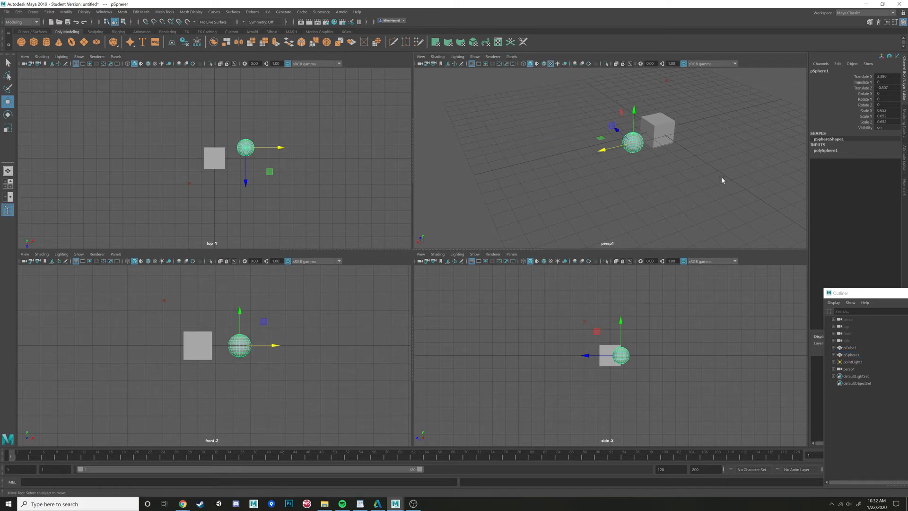
- Select the perspective view's camera and open its attributes
left_click(603, 187)
key("space")
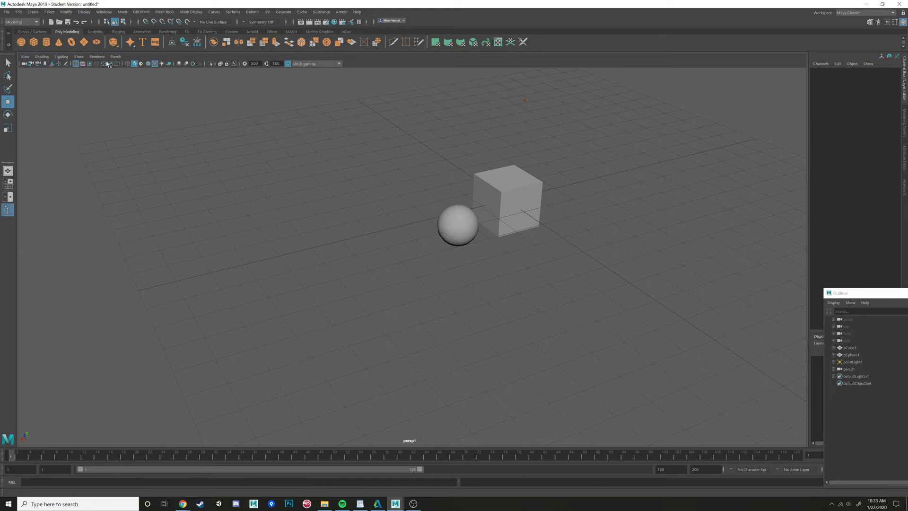
left_click(24, 65)
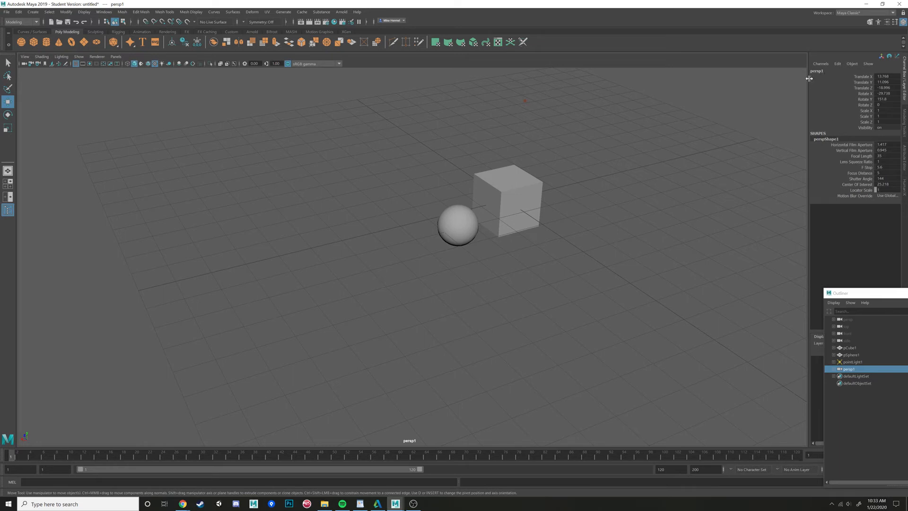
left_click(39, 64)
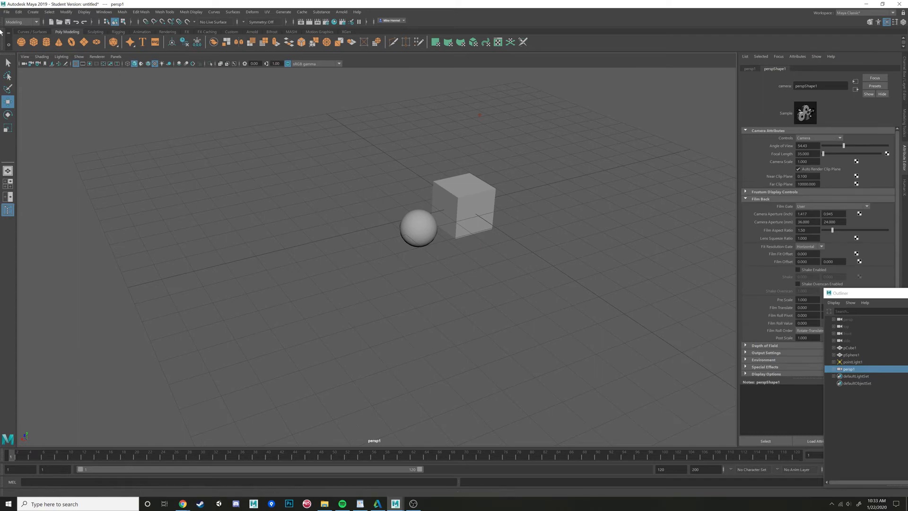
- Preview the camera's film gate and resolution gate overlays, then turn the gate display off
left_click(83, 64)
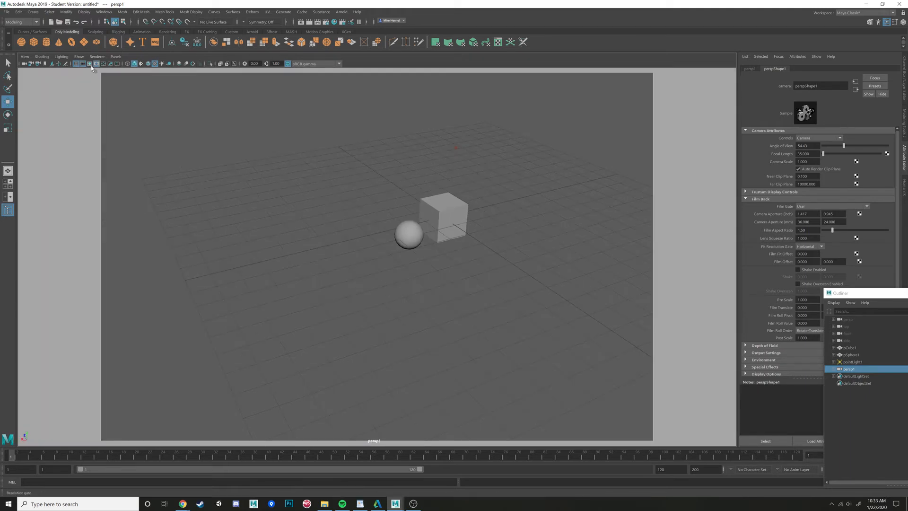
left_click(89, 64)
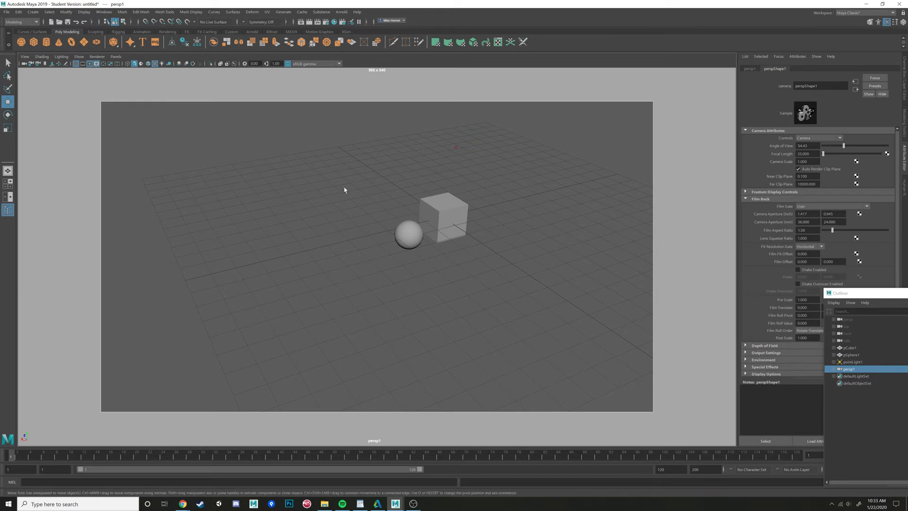
middle_click_drag(343, 203, 313, 219, "alt")
scroll(314, 217, "up", 5)
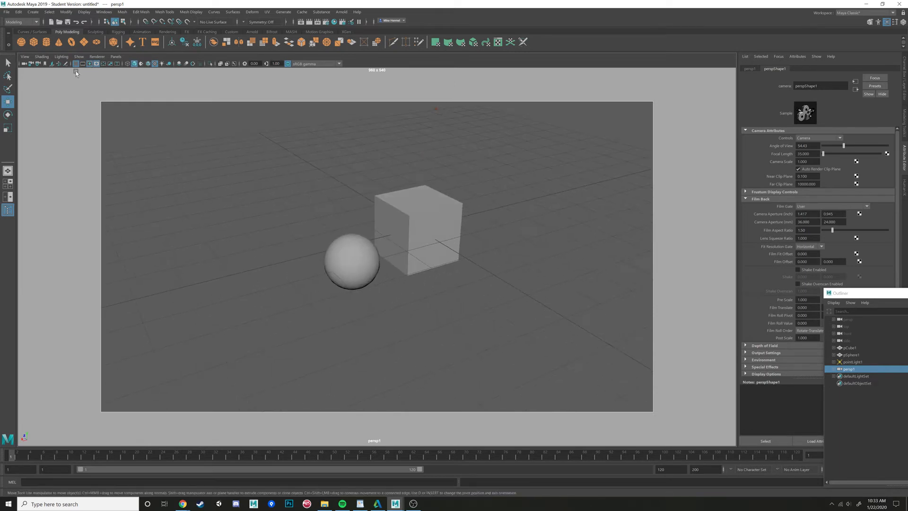
left_click(89, 63)
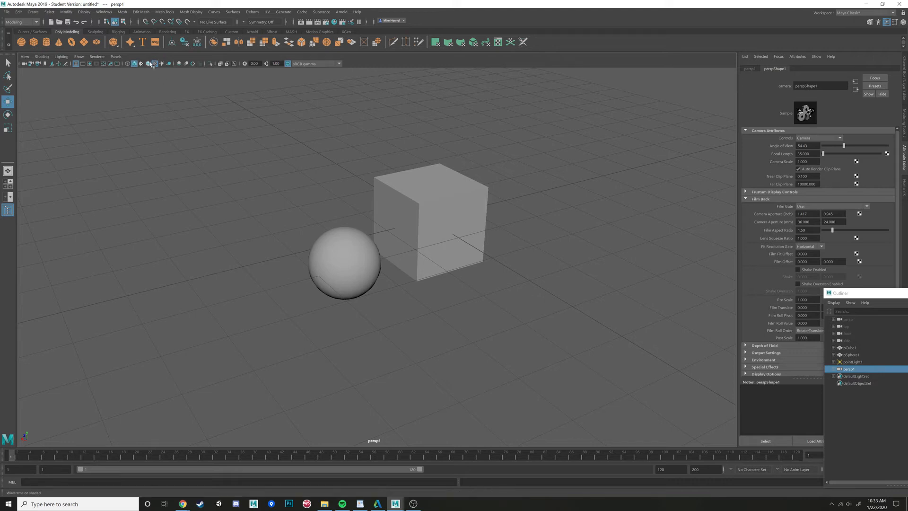
- Toggle the viewport between wireframe and smooth shading, then enable wireframe on shaded display
left_click(127, 64)
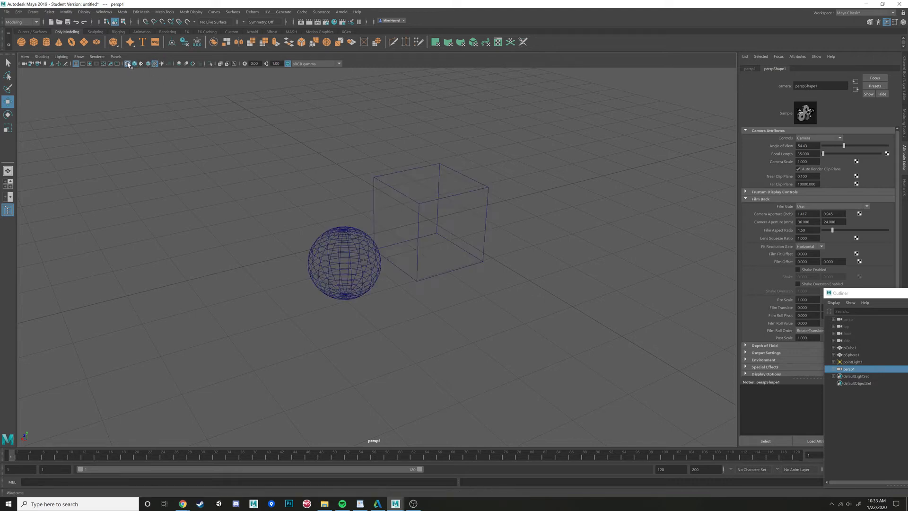
left_click(135, 65)
left_click(127, 64)
left_click(135, 64)
left_click(127, 64)
left_click(135, 64)
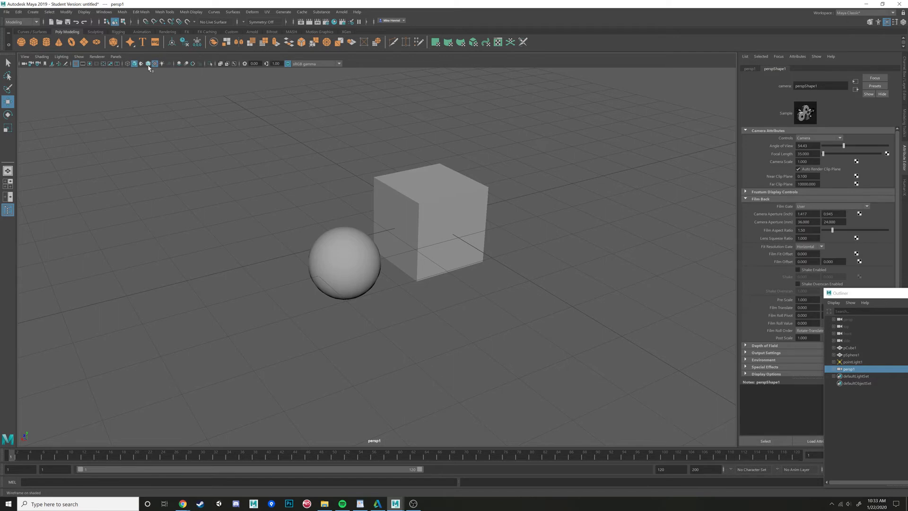
left_click(148, 64)
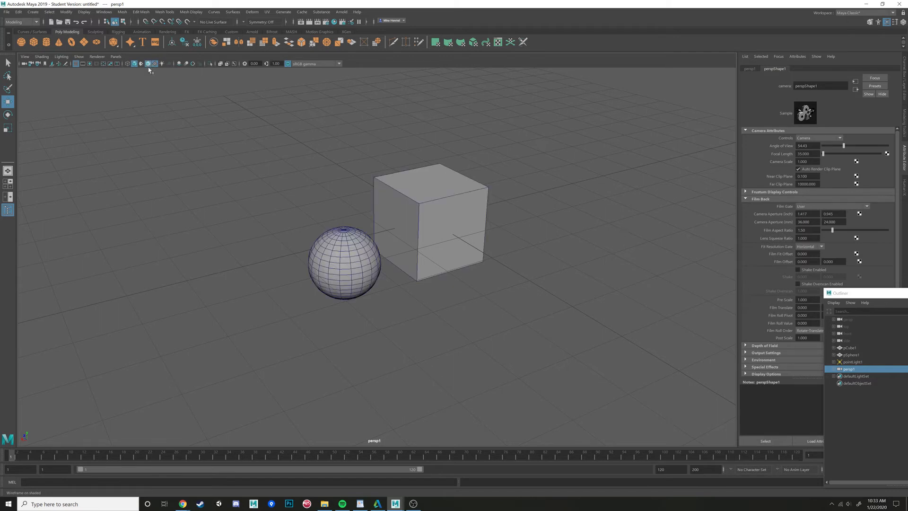
- Examine the cube and sphere from several angles in wireframe-on-shaded mode, selecting and deselecting objects
left_click_drag(275, 155, 310, 168, "alt")
middle_click_drag(310, 168, 385, 223, "alt")
scroll(385, 223, "up", 5)
middle_click_drag(428, 251, 325, 201, "alt")
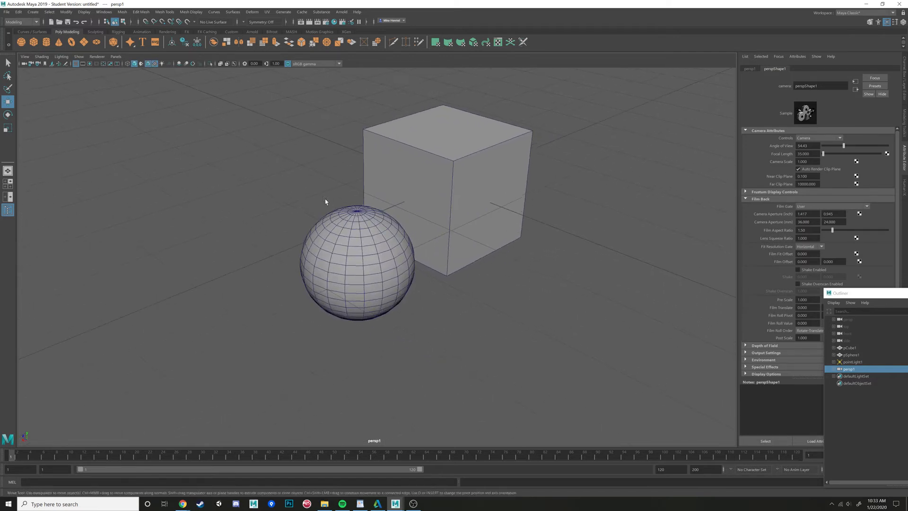
left_click_drag(325, 202, 451, 209, "alt")
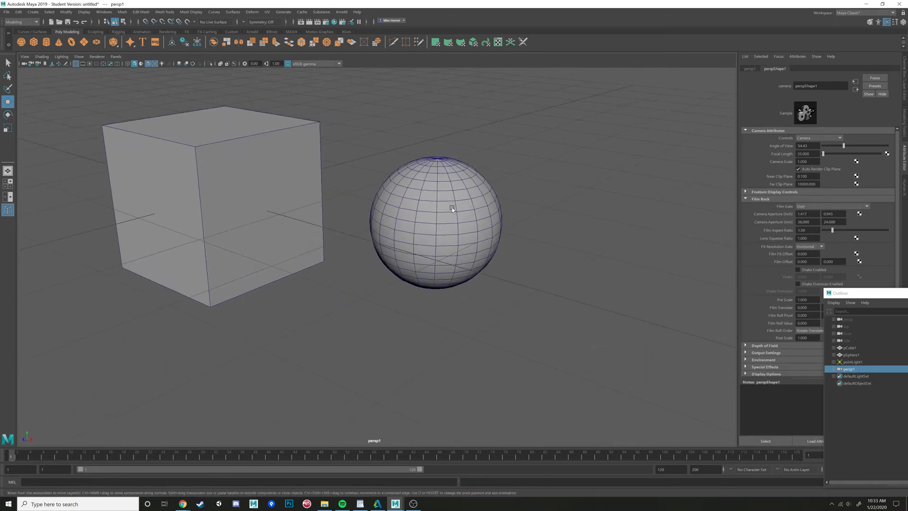
left_click(451, 210)
left_click(570, 233)
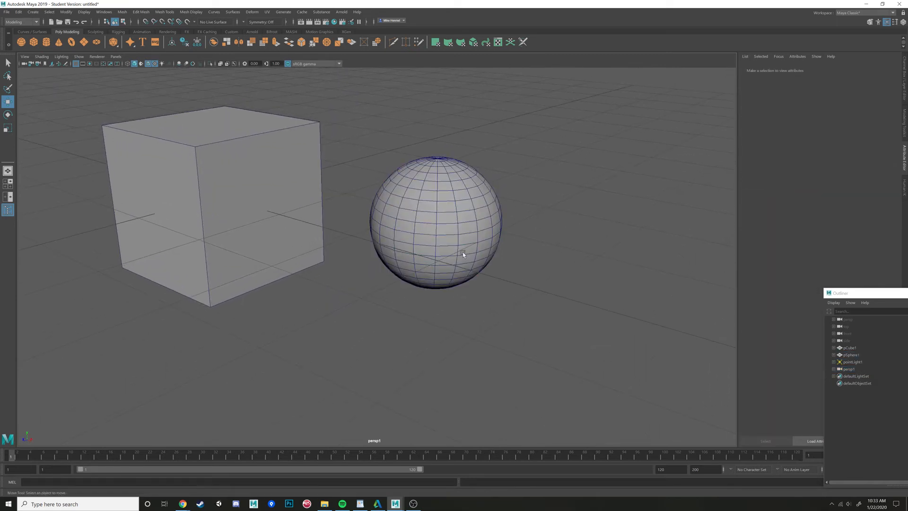
left_click(149, 64)
mouse_move(373, 243)
left_mouse_down("alt")
mouse_move(357, 238)
mouse_move(390, 226)
mouse_move(473, 257)
left_mouse_up("alt")
left_click_drag(421, 222, 412, 236, "alt")
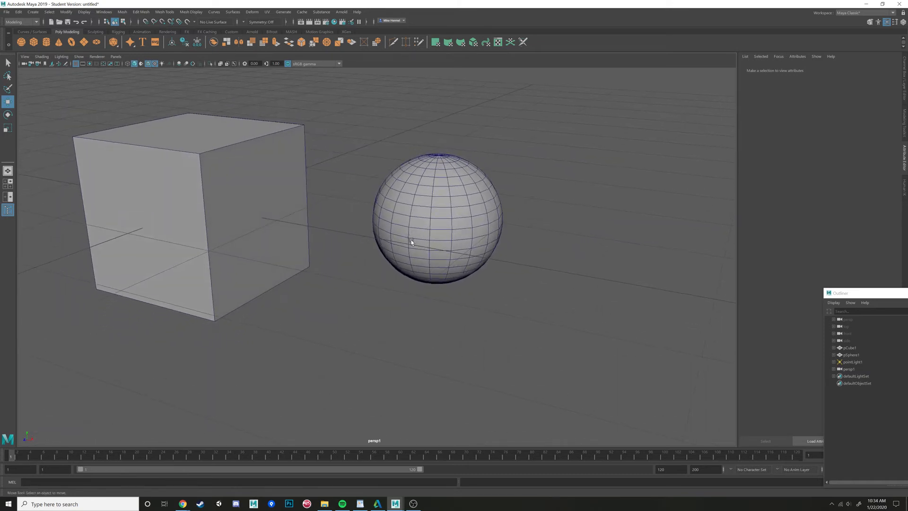
- Select the cube, enter pivot editing and snap its pivot to a top corner vertex
left_click(241, 154)
left_click_drag(331, 201, 306, 193, "alt")
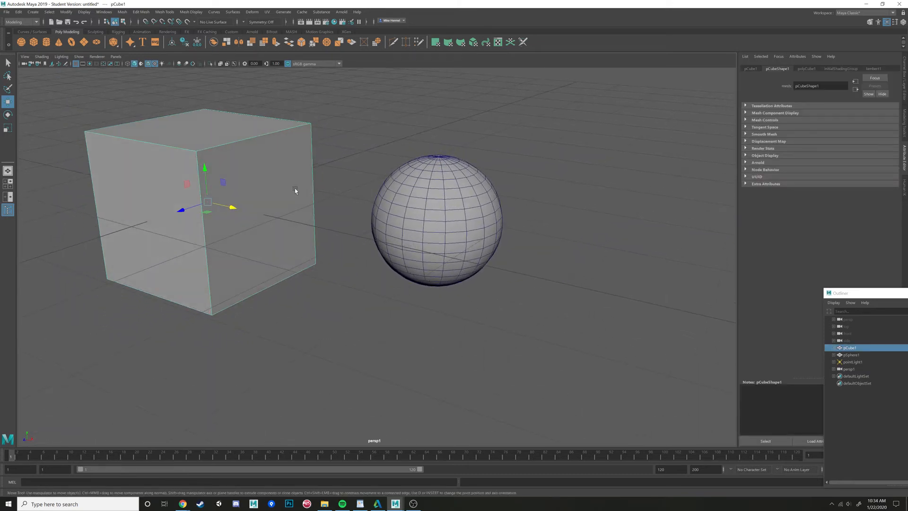
key("d")
key("v")
left_click_drag(208, 203, 285, 126)
key("v")
left_click_drag(315, 128, 402, 242)
left_click_drag(500, 265, 444, 238, "alt")
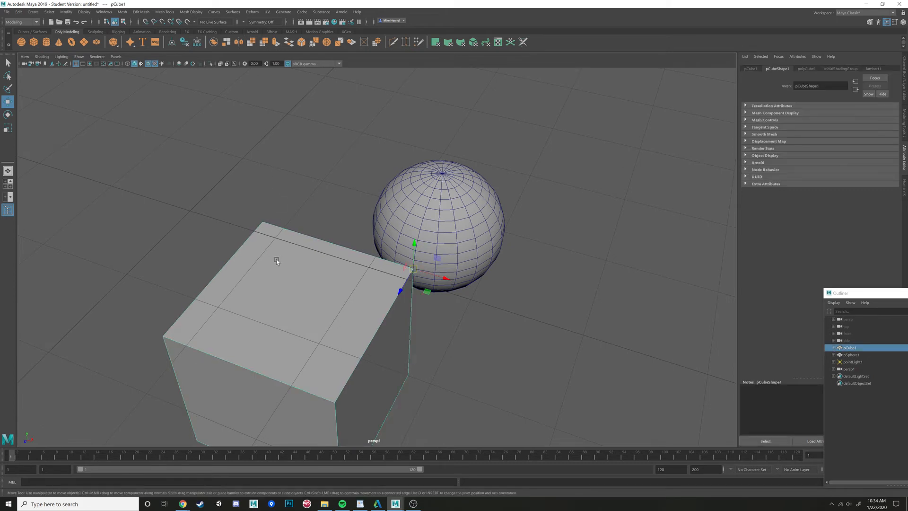
left_click_drag(277, 259, 273, 229, "alt")
left_click(562, 207)
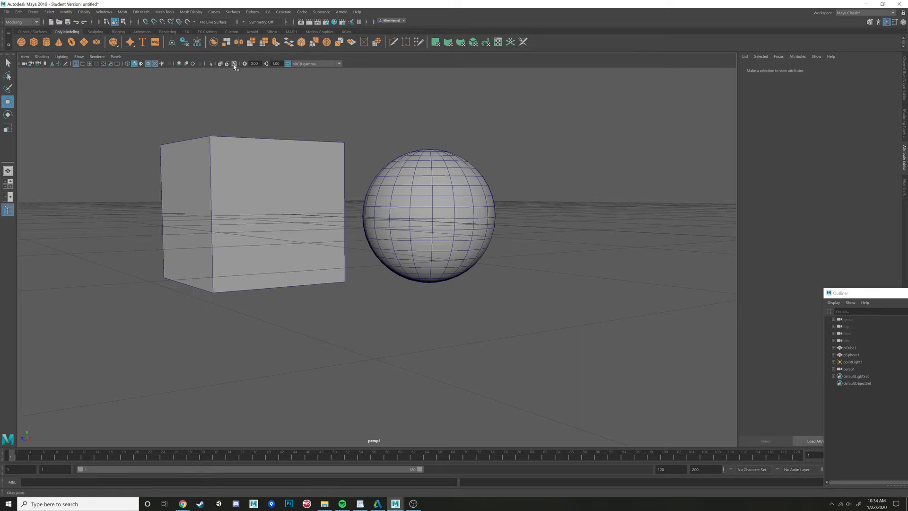
- Turn off wireframe on shaded display in the viewport
left_click_drag(445, 138, 450, 149, "alt")
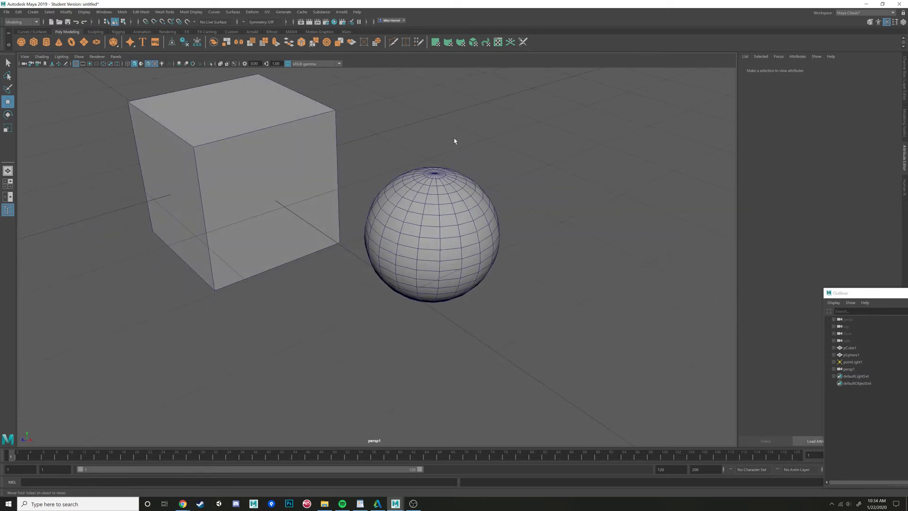
scroll(462, 158, "down", 4)
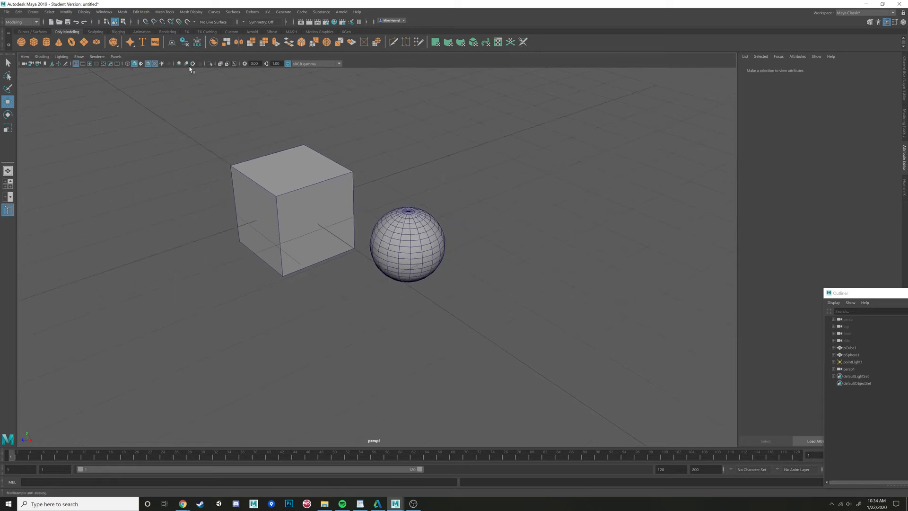
left_click(152, 65)
left_click_drag(392, 175, 433, 197, "alt")
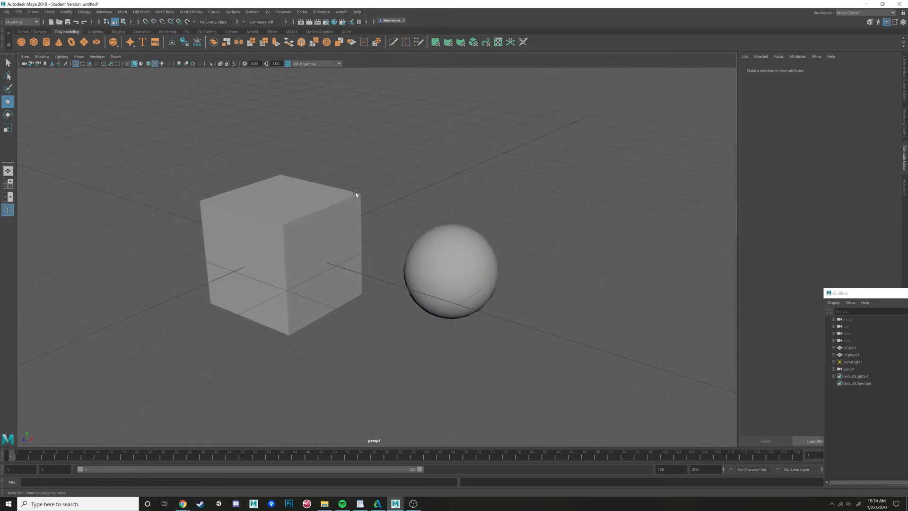
- Select the cube, open the Channel Box and set its Scale X, Y and Z to 1
left_click(264, 227)
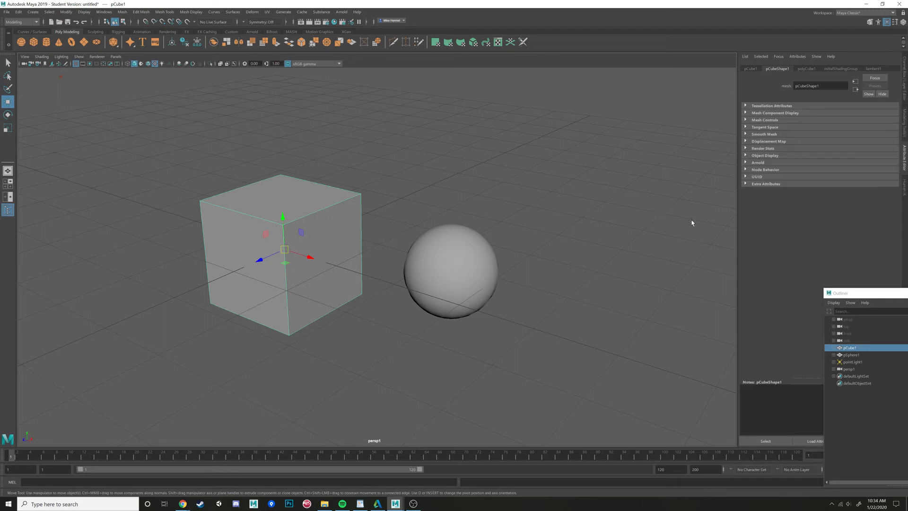
left_click(904, 78)
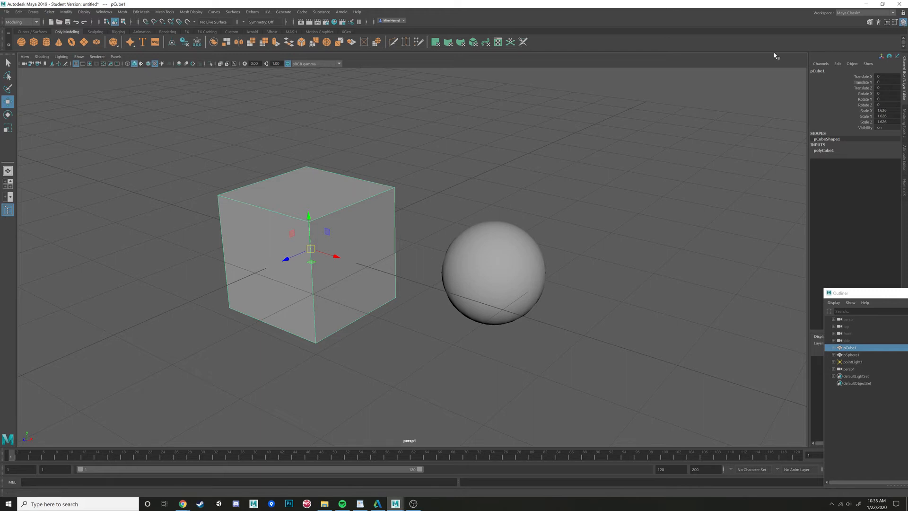
left_click_drag(772, 55, 399, 266, "alt")
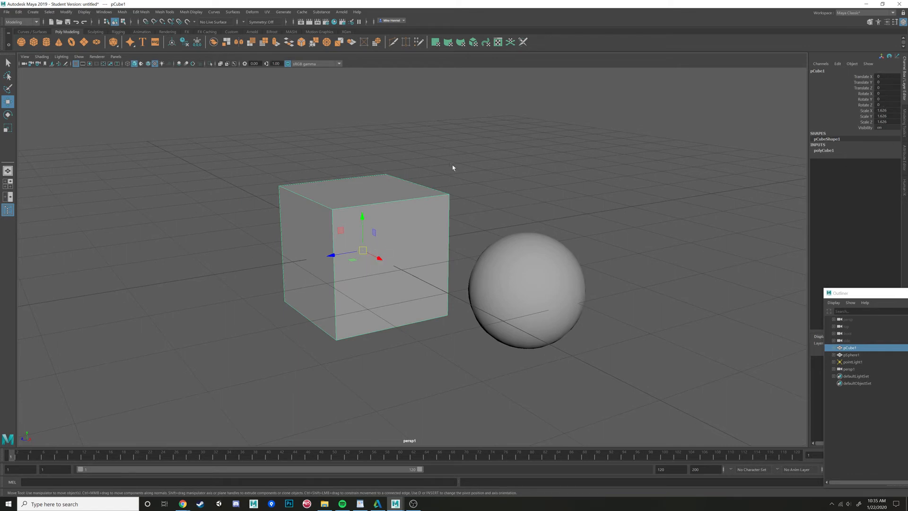
key("r")
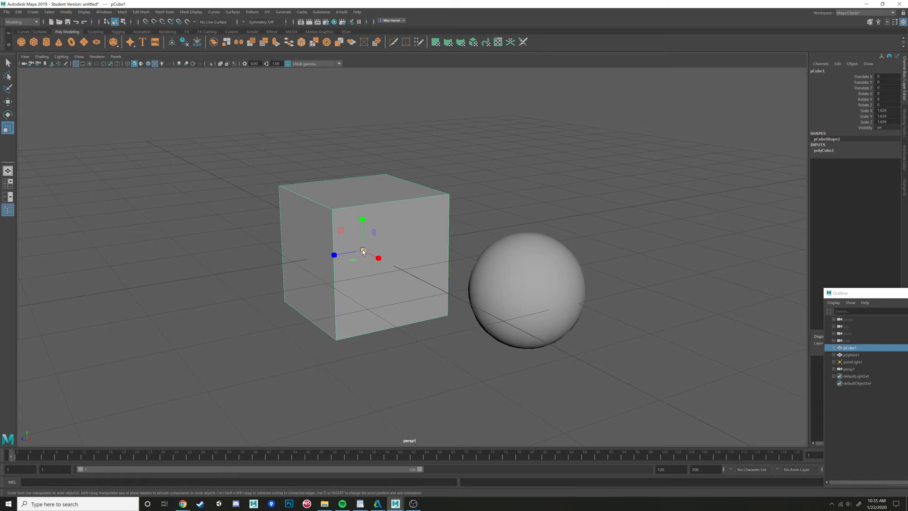
left_click(534, 188)
left_click(407, 201)
left_click_drag(507, 200, 517, 198, "alt")
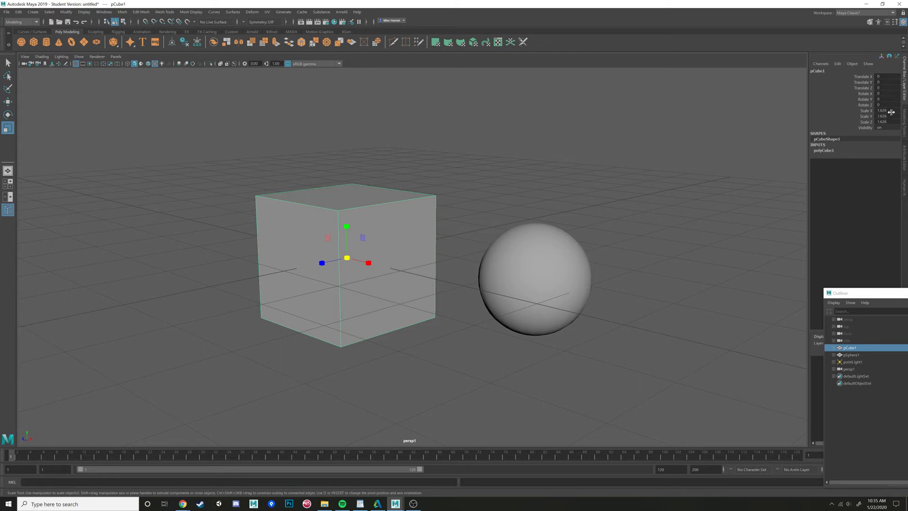
left_click_drag(890, 111, 887, 122)
type("1")
key("Return")
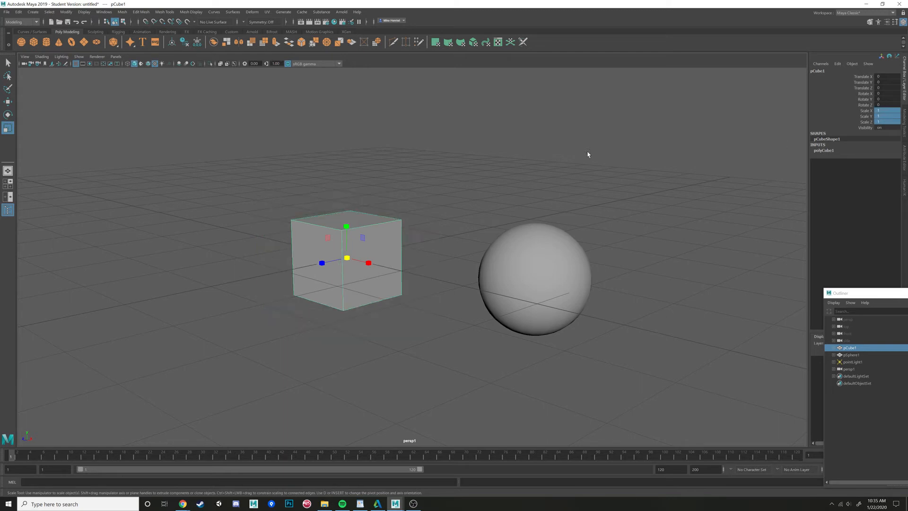
- Practice selecting the cube and the sphere alternately in the viewport
left_click_drag(366, 227, 341, 261, "alt")
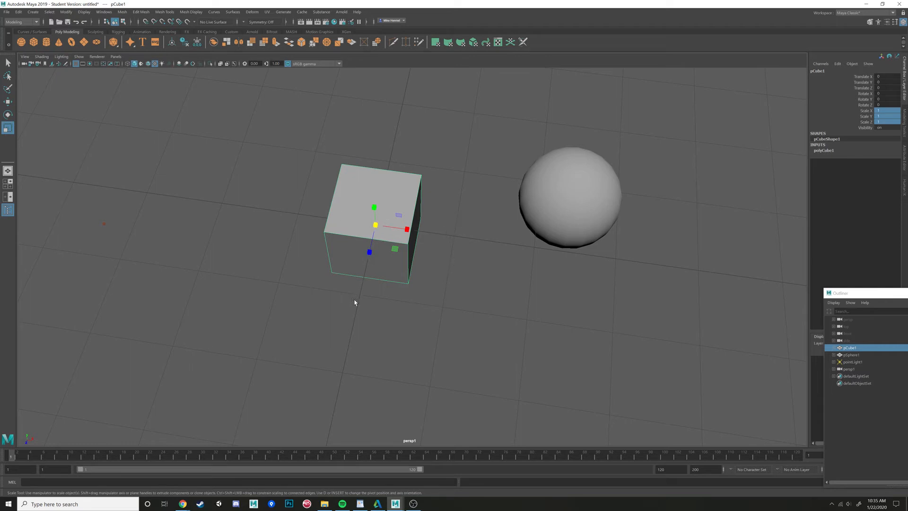
left_click_drag(407, 289, 400, 277, "alt")
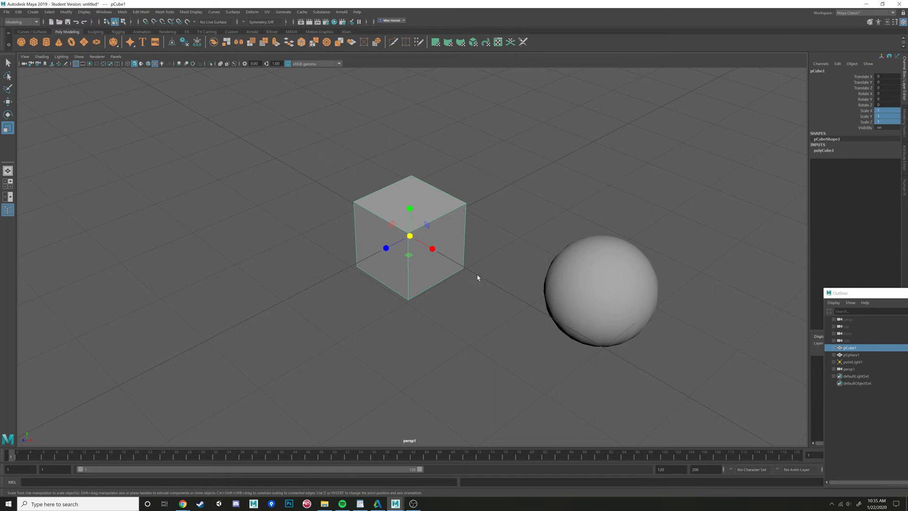
left_click_drag(551, 246, 446, 233, "alt")
left_click_drag(498, 266, 482, 235, "alt")
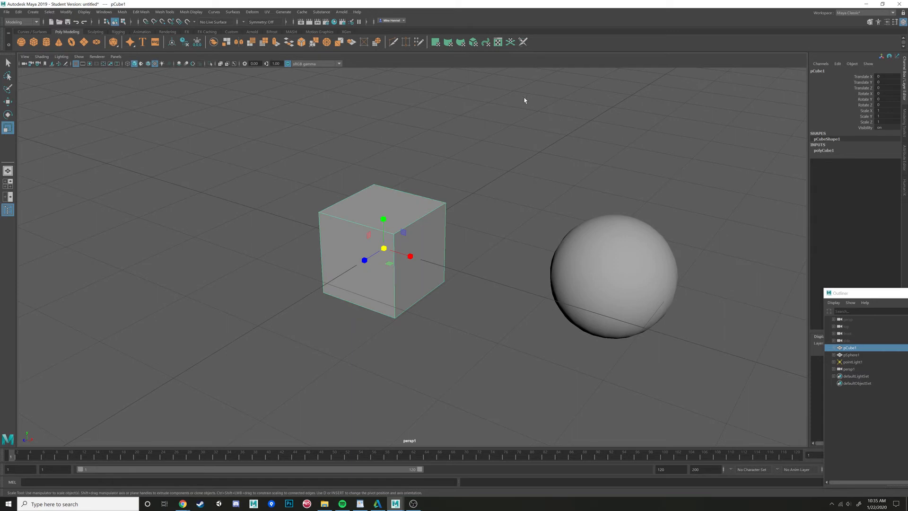
left_click(520, 198)
left_click(625, 254)
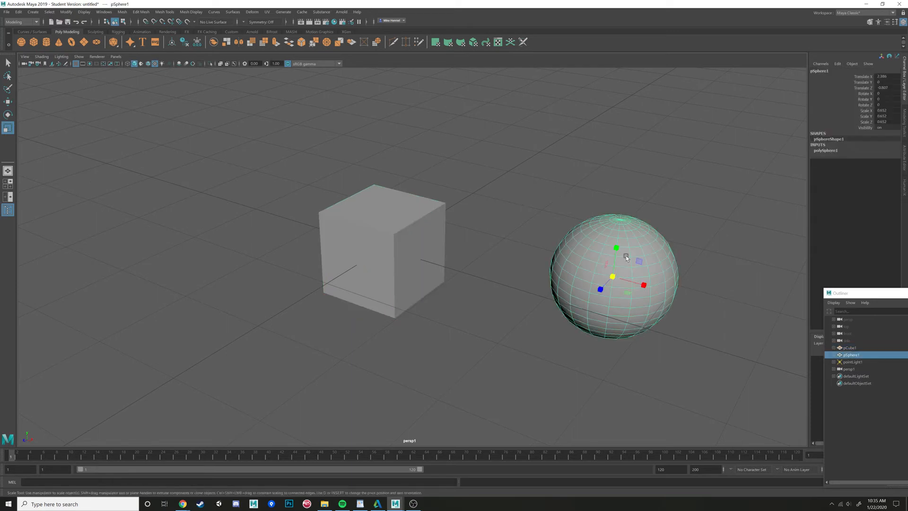
left_click(370, 231)
left_click(629, 264)
left_click(418, 230)
left_click(600, 265)
left_click(371, 205)
left_click(554, 250)
left_click(435, 229)
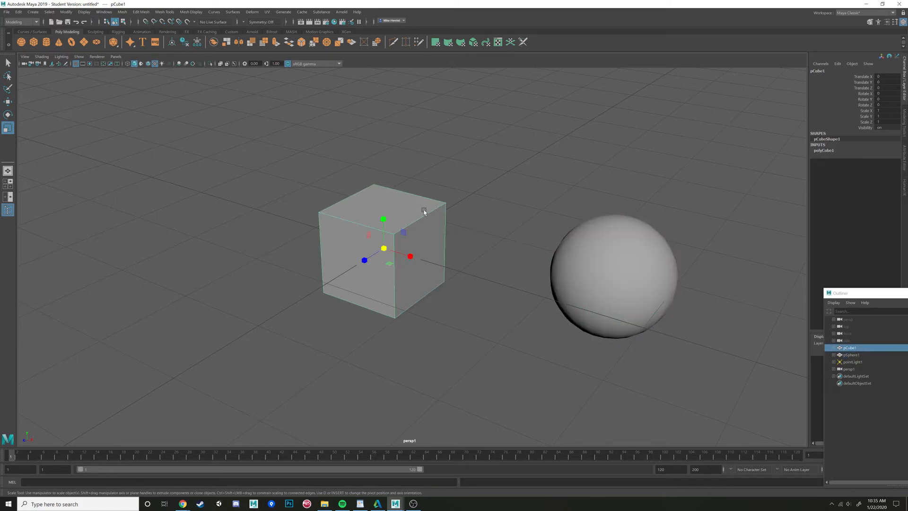
left_click(456, 211)
left_click(506, 214)
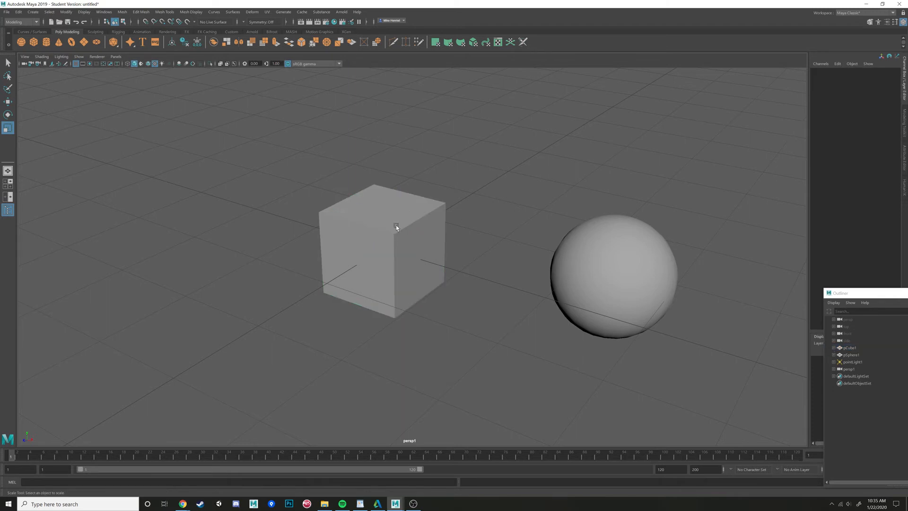
left_click(409, 224)
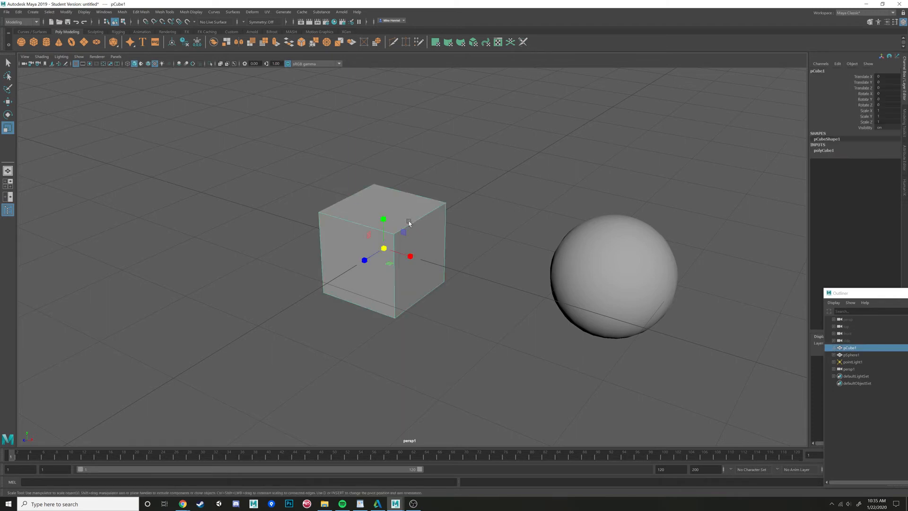
- Open the cube's marking menu, dismiss it, and reselect the cube
right_click(409, 223)
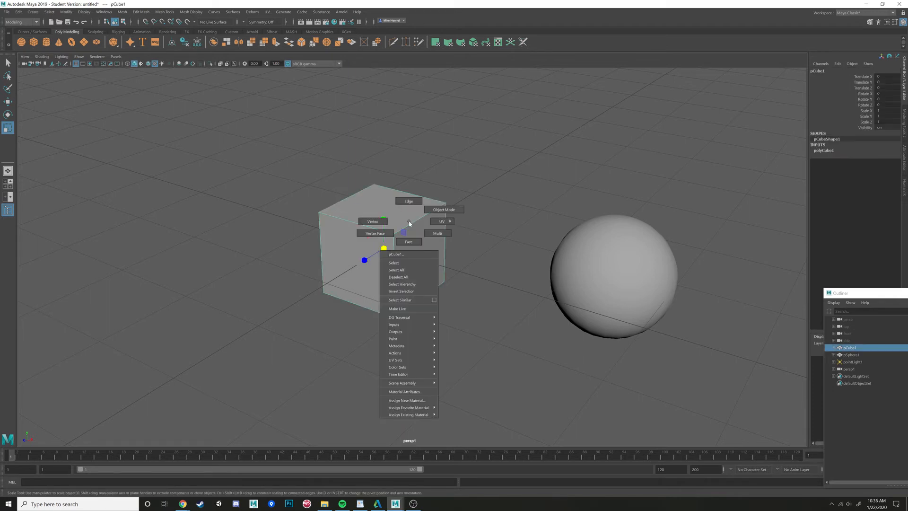
right_click_drag(409, 224, 430, 206)
left_click(501, 222)
left_click(571, 246)
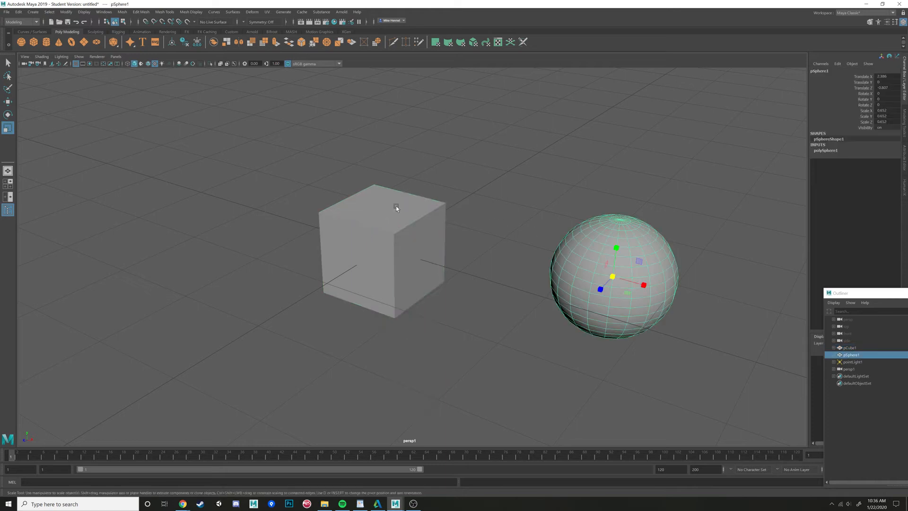
left_click(396, 207)
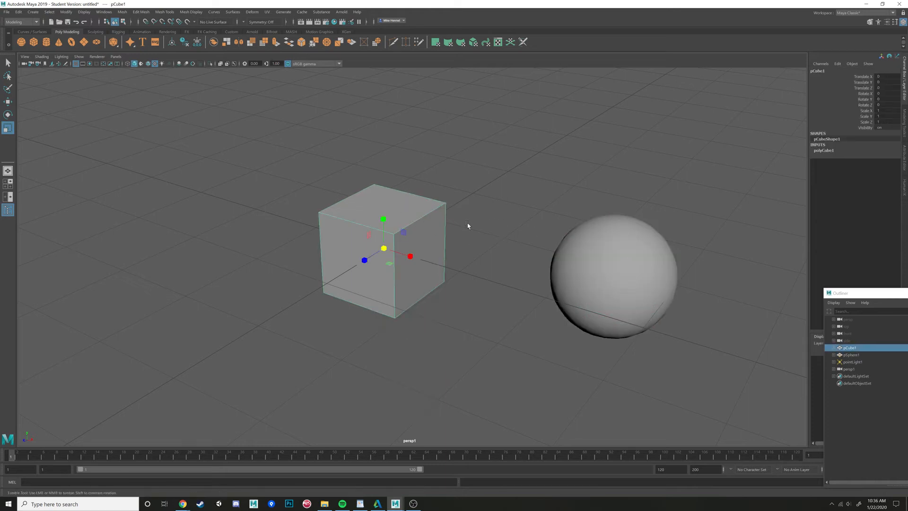
- Undo an accidental move of the cube after switching to the Move tool
left_click_drag(467, 223, 337, 212, "alt")
key("w")
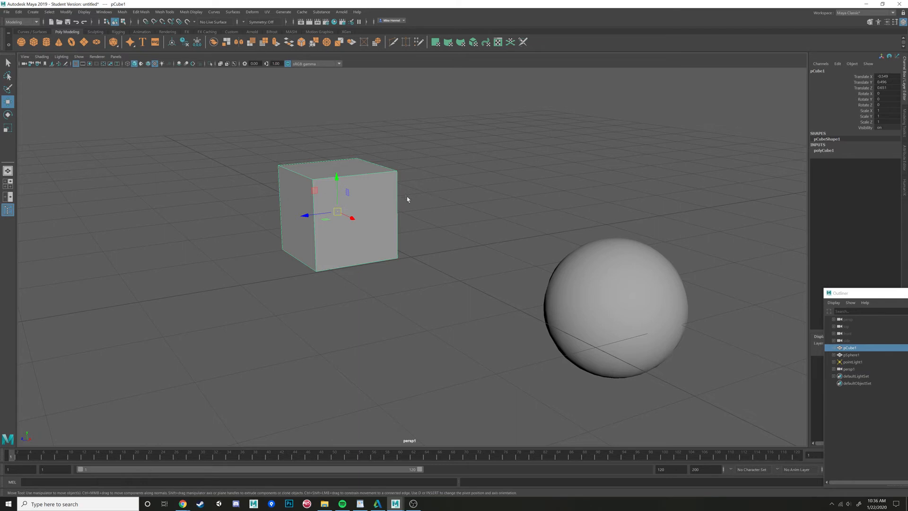
key("ctrl+z")
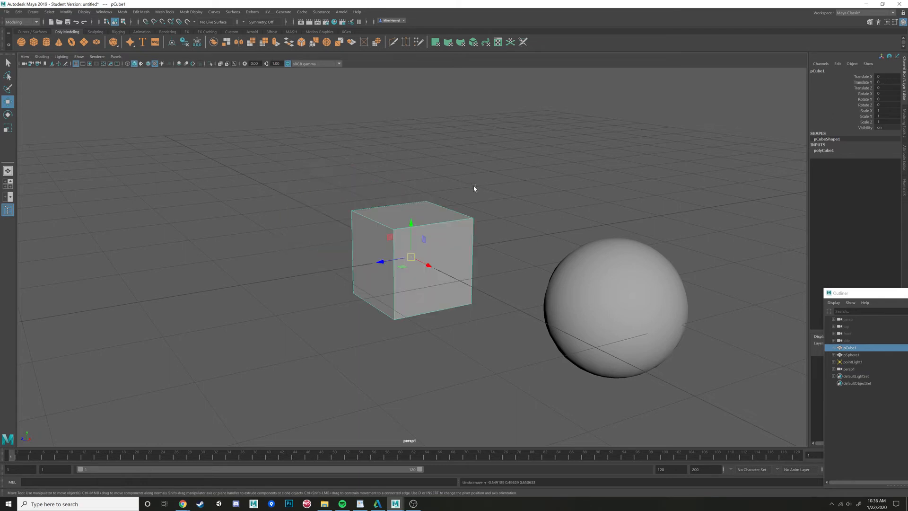
- Move the cube up along Y to about 1.1 units
scroll(375, 247, "up", 6)
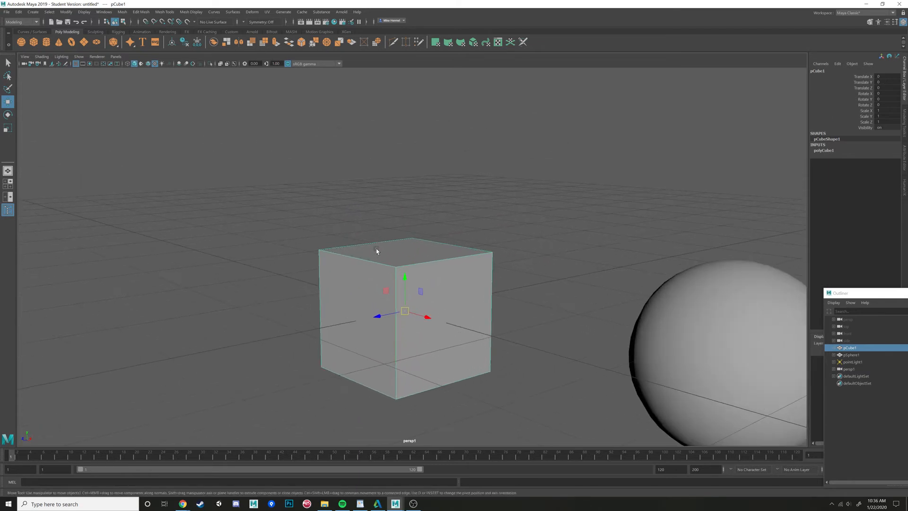
left_click_drag(377, 254, 379, 251, "alt")
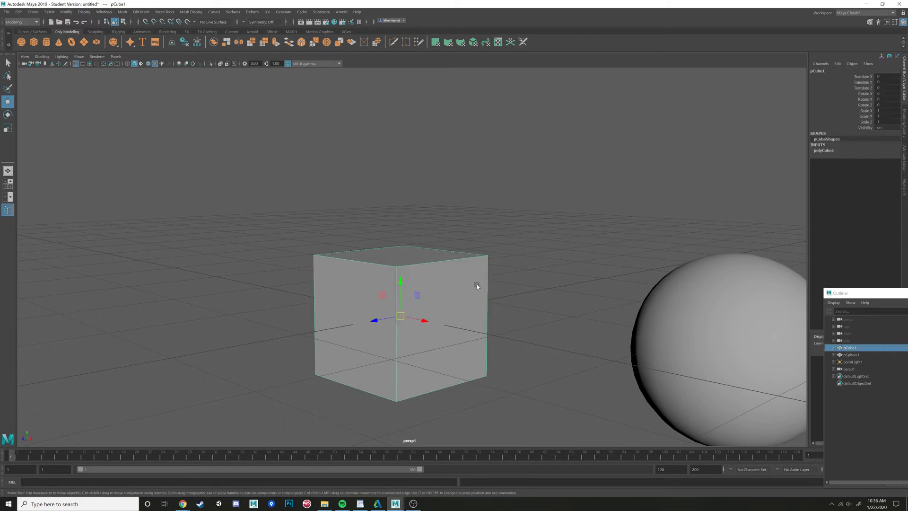
left_click_drag(503, 309, 398, 330, "alt")
left_click_drag(372, 292, 409, 272, "alt")
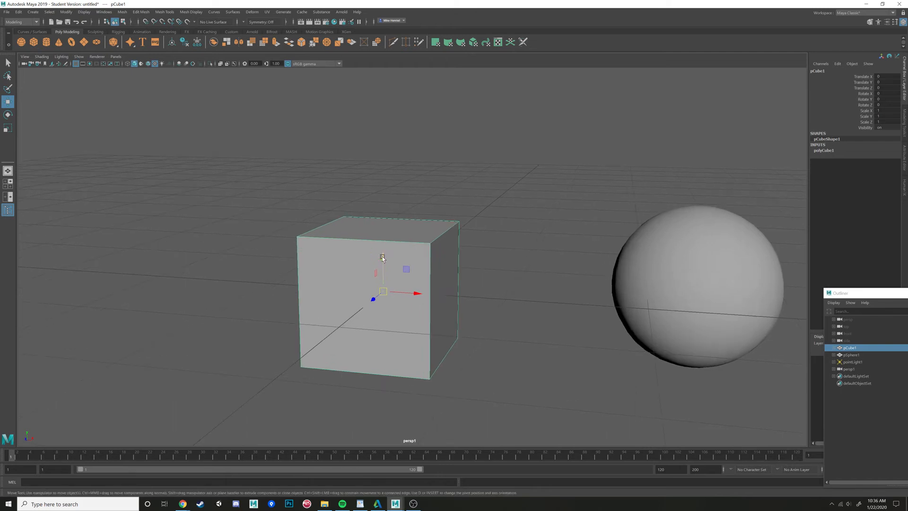
left_click_drag(382, 257, 370, 118)
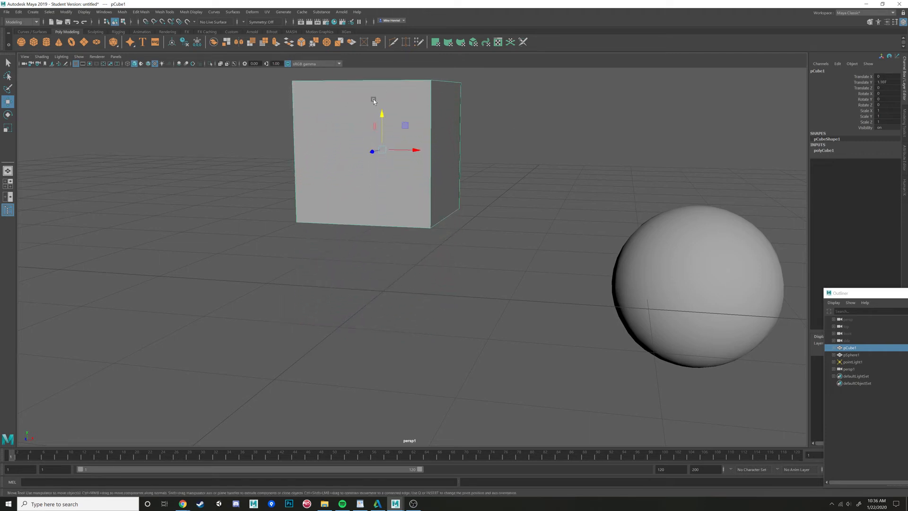
- Move the cube up and across the grid to about X -1.5, Y 1.2, Z 1.05
mouse_move(379, 112)
left_mouse_down()
mouse_move(368, 156)
mouse_move(379, 99)
left_mouse_up()
left_click_drag(397, 153, 409, 184, "alt")
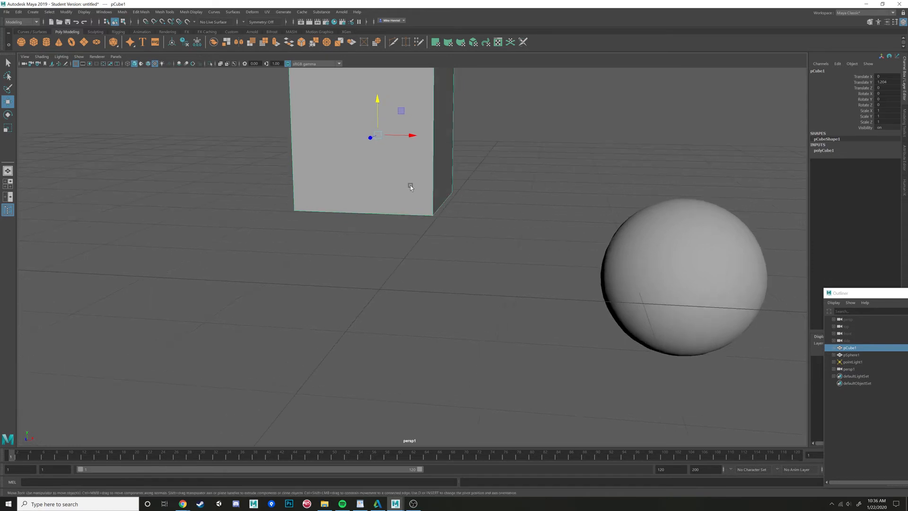
middle_click_drag(410, 189, 407, 284, "alt")
right_click_drag(410, 301, 382, 256, "alt")
left_click_drag(382, 250, 272, 226, "alt")
left_click_drag(435, 183, 281, 229, "alt")
left_click_drag(415, 146, 236, 235)
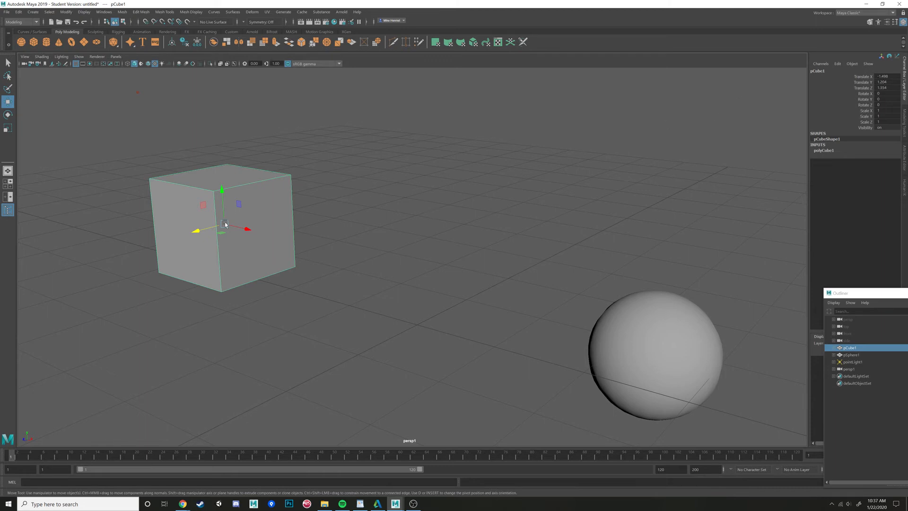
left_click_drag(335, 259, 337, 235, "alt")
- Switch to the Rotate tool and rotate the cube about X by about 4 degrees
left_click(410, 279)
left_click(297, 234)
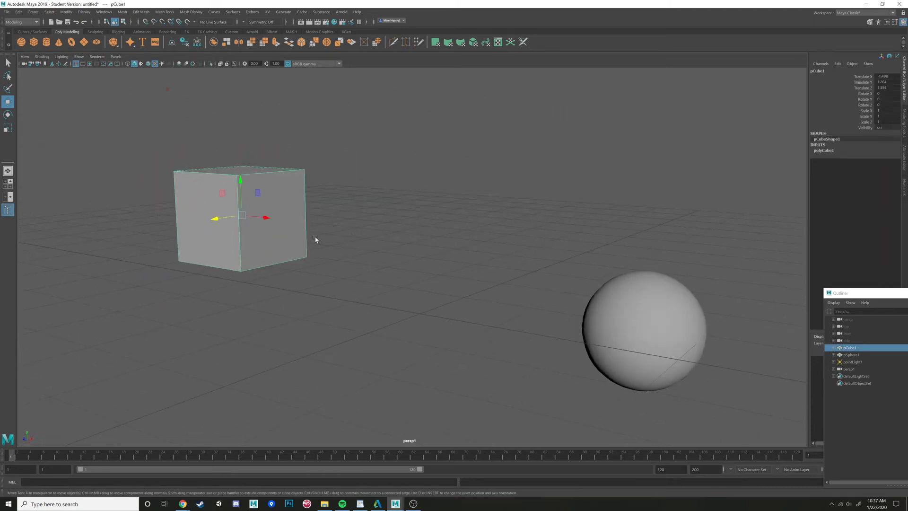
left_click(312, 240)
left_click(280, 246)
key("e")
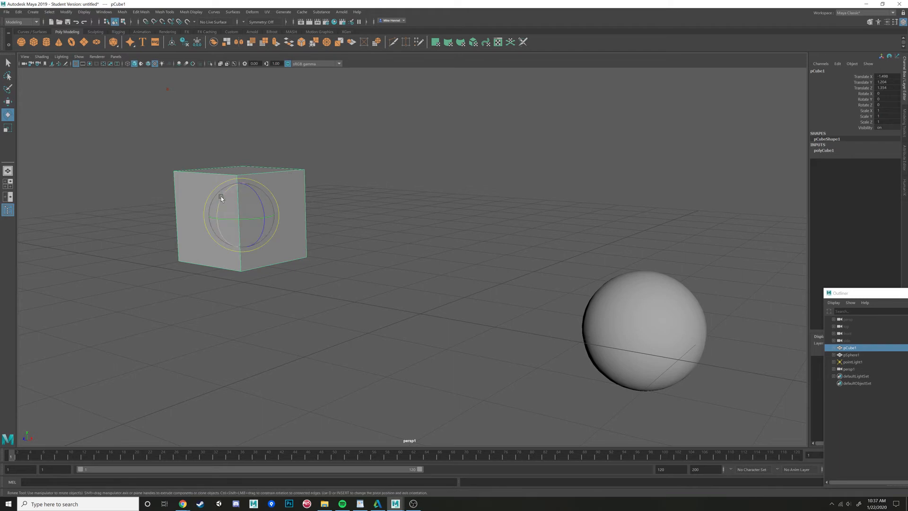
mouse_move(220, 199)
left_mouse_down()
mouse_move(230, 183)
mouse_move(208, 227)
mouse_move(232, 180)
mouse_move(221, 200)
left_mouse_up()
left_click_drag(347, 192, 416, 255, "alt")
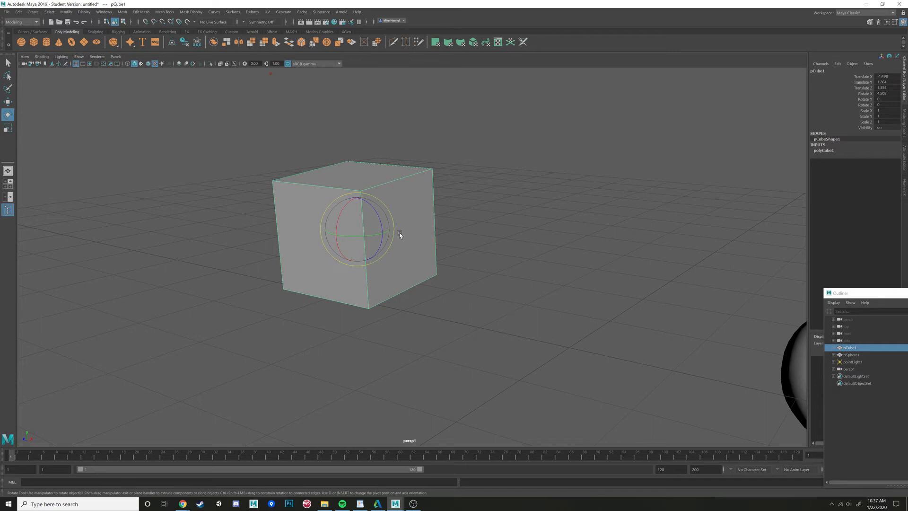
- Deselect and reselect the cube, then move it along X to about -1.19
key("w")
mouse_move(430, 238)
left_mouse_down("alt")
mouse_move(469, 229)
mouse_move(396, 241)
mouse_move(417, 251)
left_mouse_up("alt")
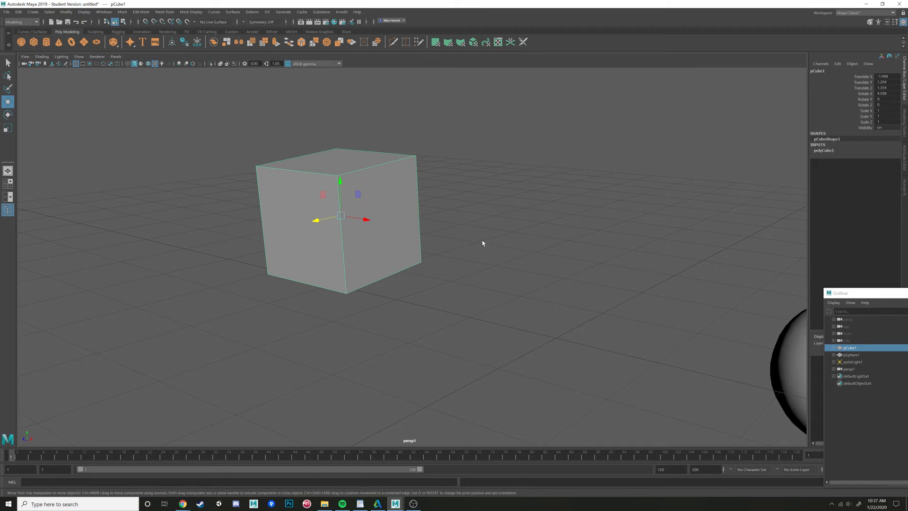
key("e")
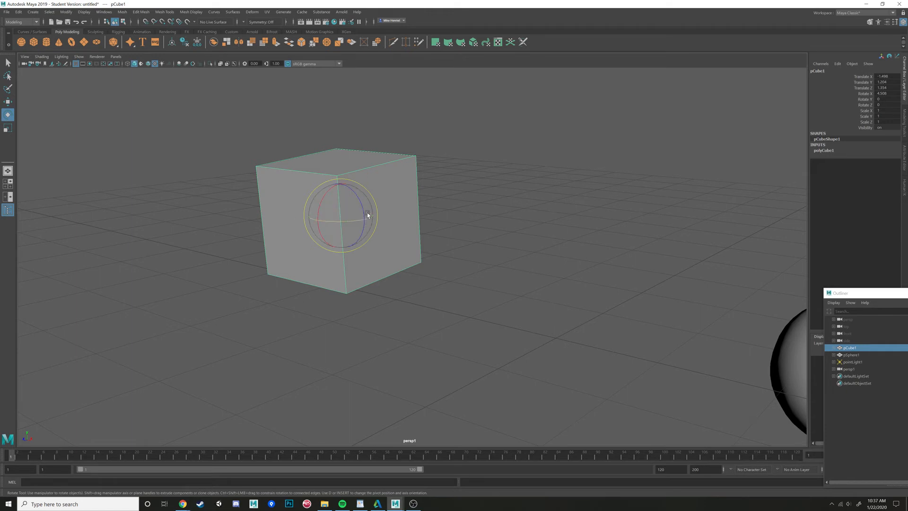
left_click(518, 202)
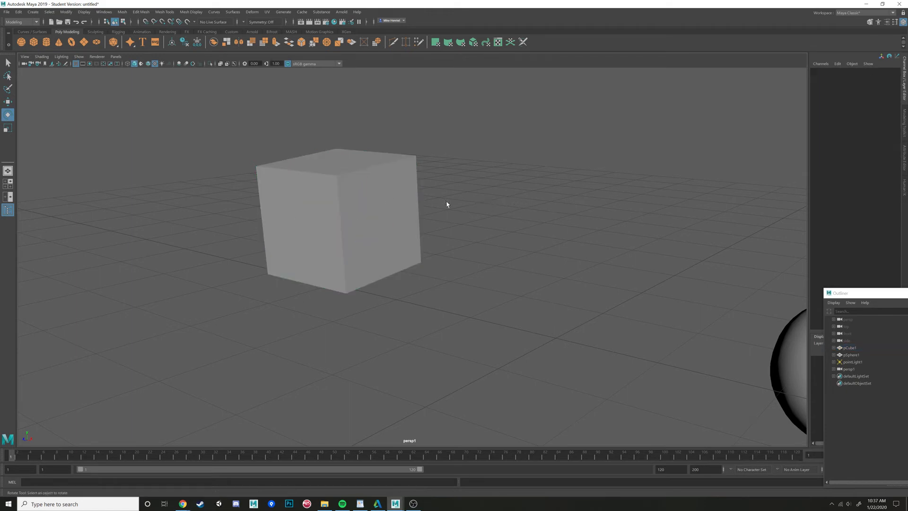
scroll(486, 207, "down", 5)
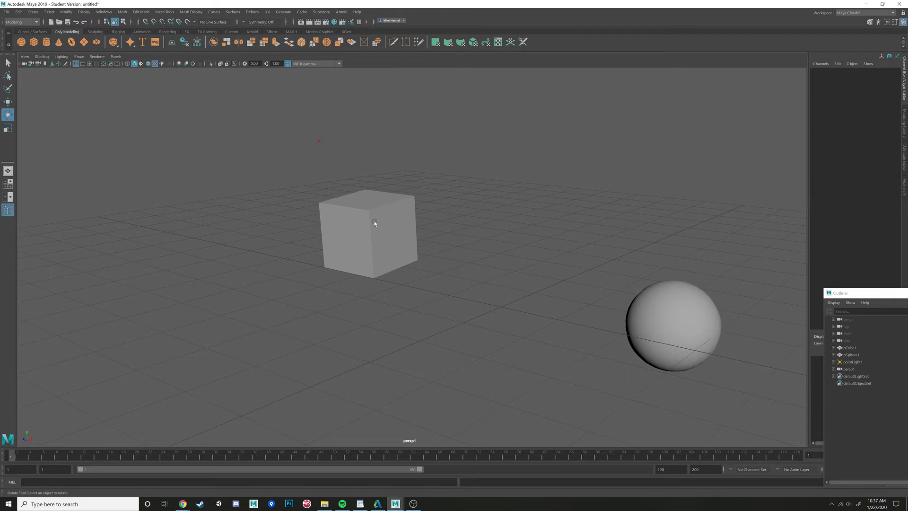
left_click(374, 223)
scroll(381, 232, "up", 3)
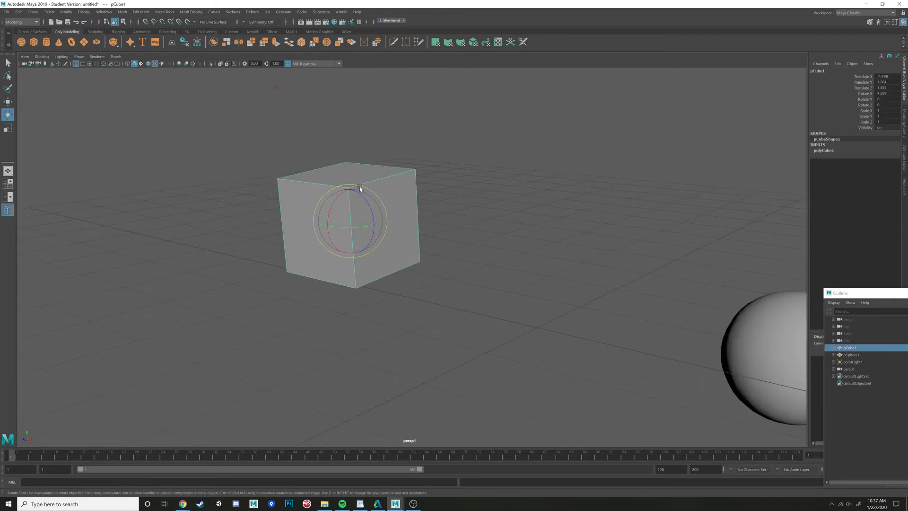
key("q")
key("w")
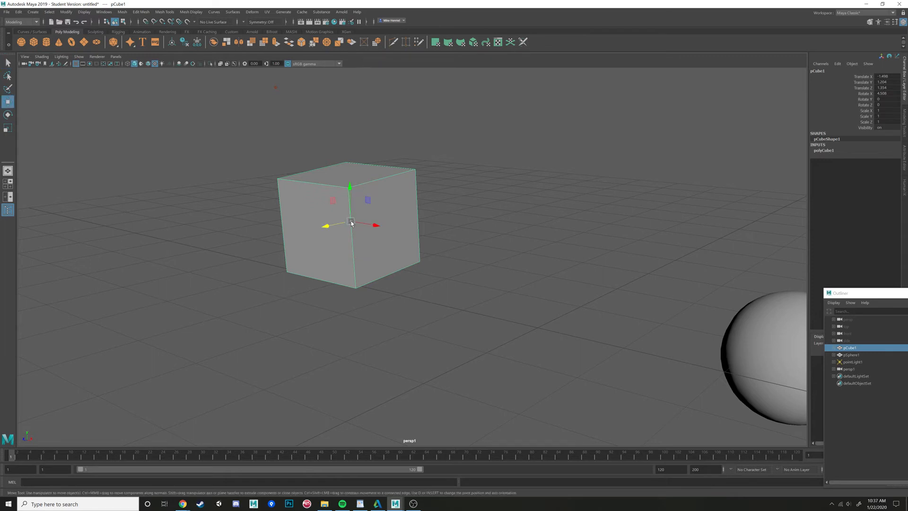
left_click_drag(350, 221, 390, 219)
- Rotate the cube slightly with the Rotate tool and undo the rotation
key("e")
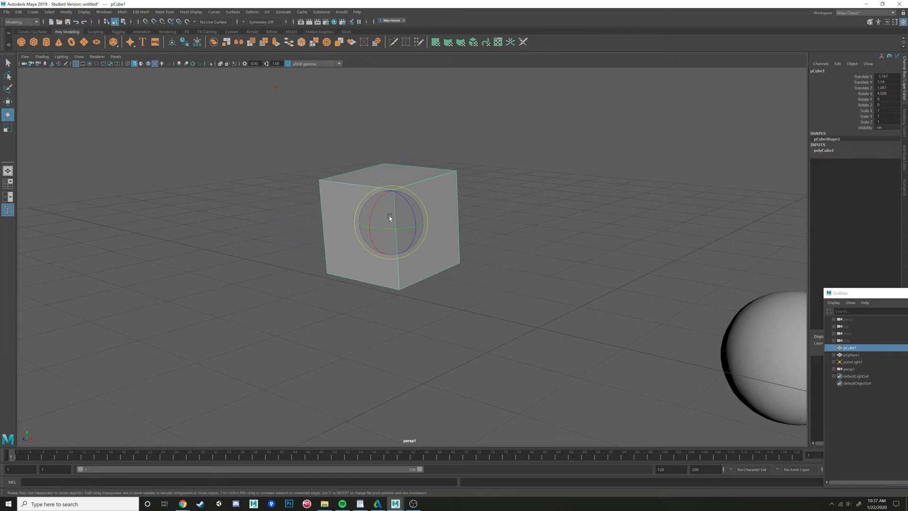
key("w")
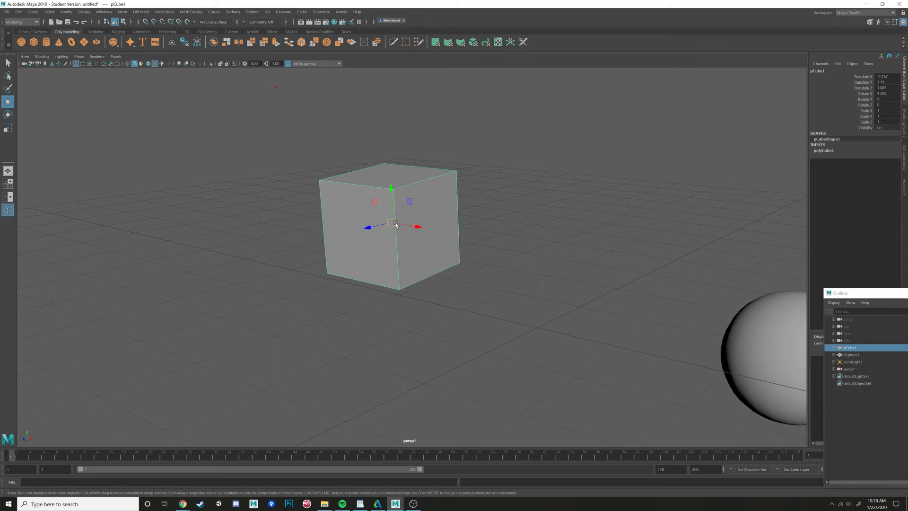
key("e")
left_click_drag(399, 214, 398, 209)
key("ctrl+z")
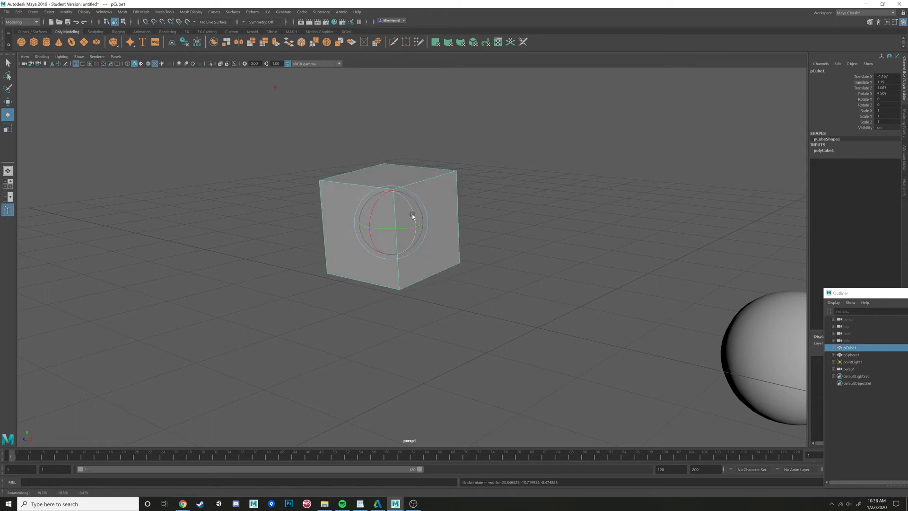
- Scale the cube uniformly to about 2.7 with the Scale tool, then undo it
key("r")
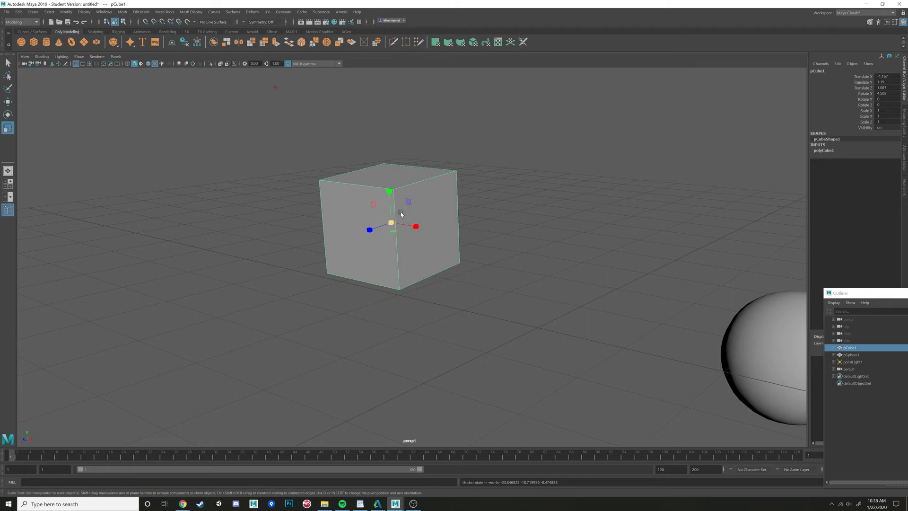
scroll(471, 257, "up", 3)
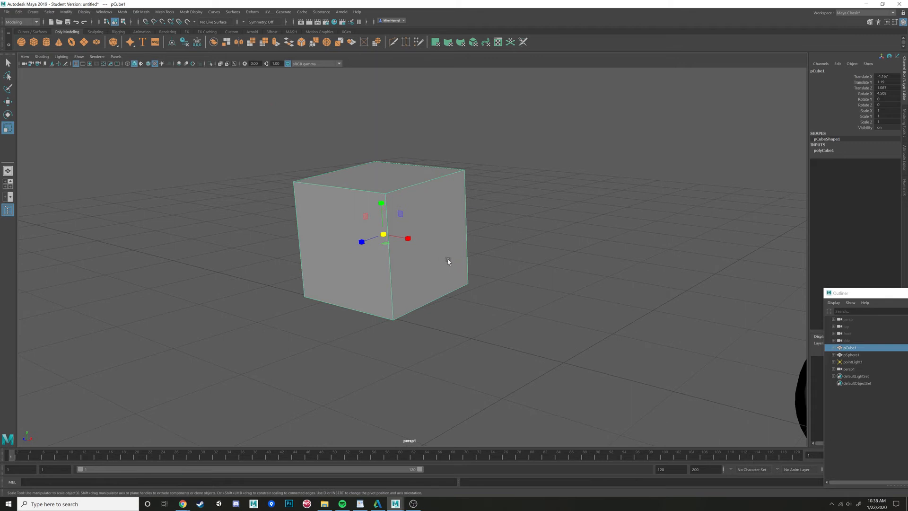
mouse_move(413, 241)
left_mouse_down("alt")
mouse_move(395, 249)
mouse_move(397, 237)
mouse_move(462, 255)
mouse_move(398, 232)
mouse_move(461, 227)
mouse_move(424, 236)
mouse_move(526, 217)
left_mouse_up("alt")
scroll(396, 248, "down", 4)
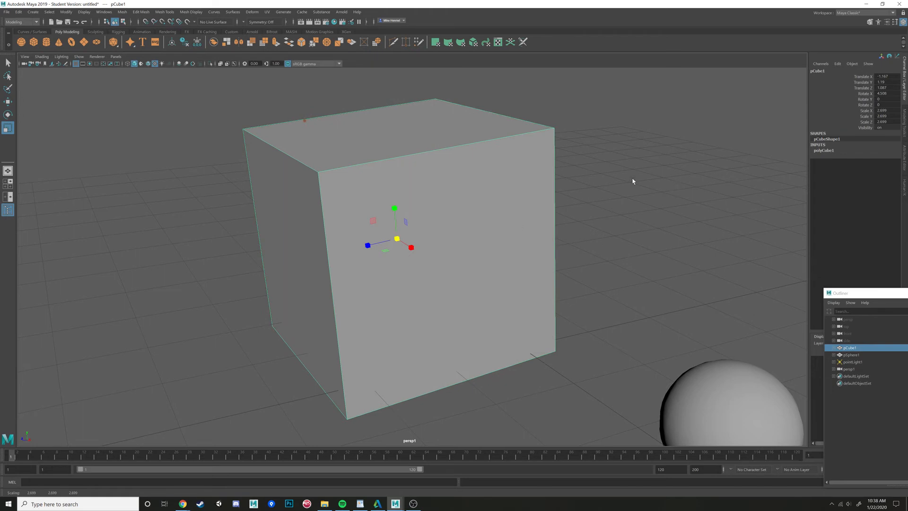
key("ctrl+z")
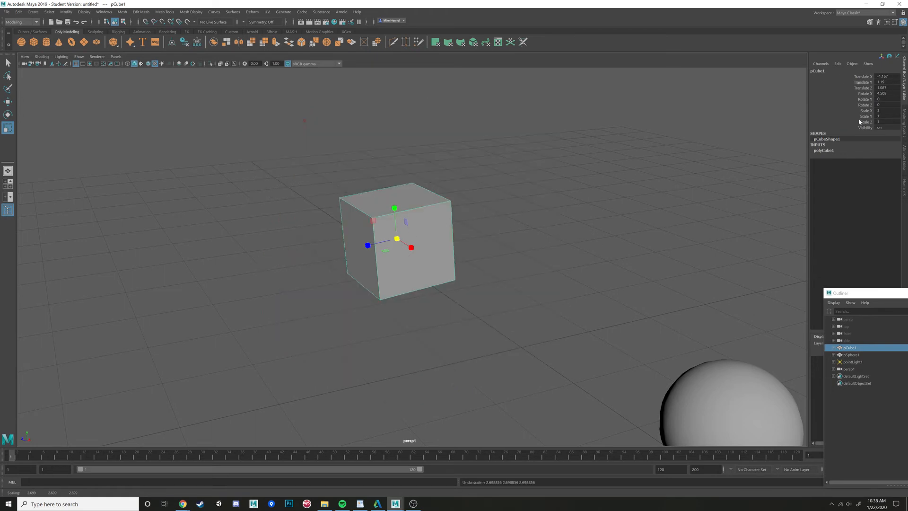
- Scale the cube along Y to about 1.6 and along Z to about 1.45, then undo both
left_click_drag(394, 208, 394, 179)
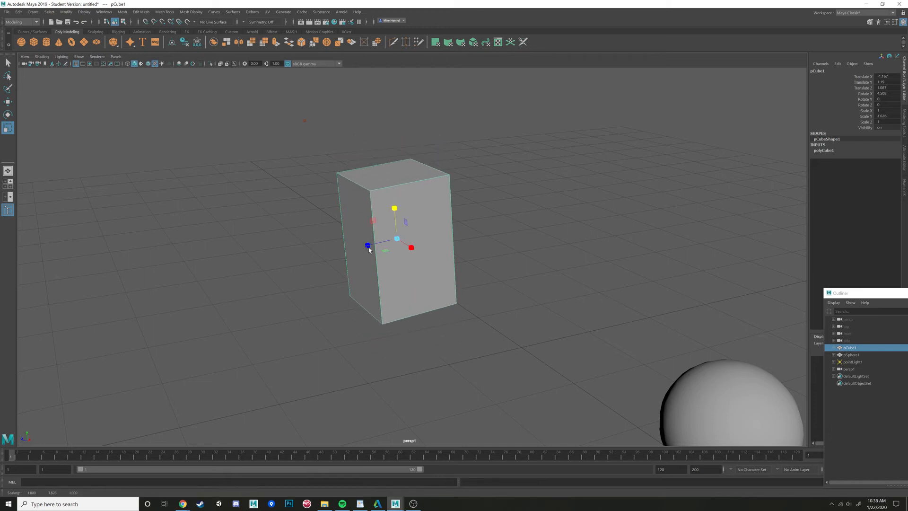
left_click_drag(369, 250, 339, 250)
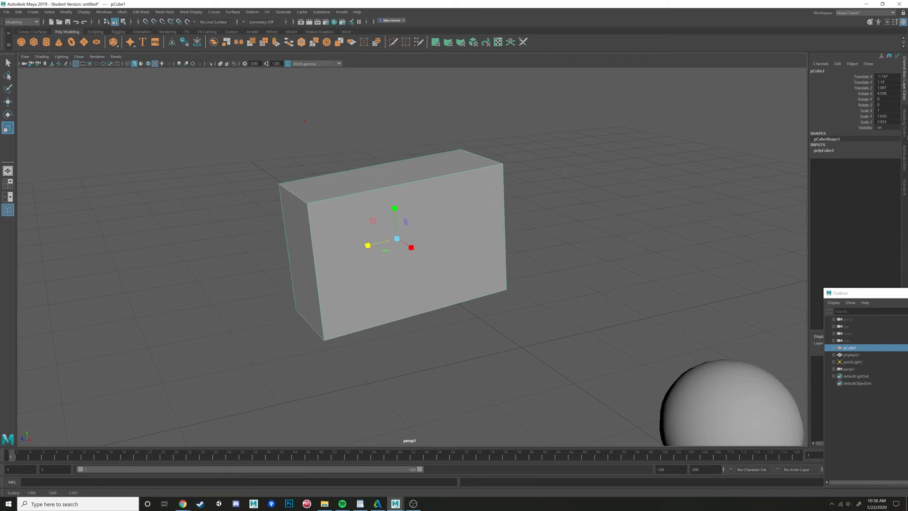
key("ctrl+z")
key("ctrl+z")
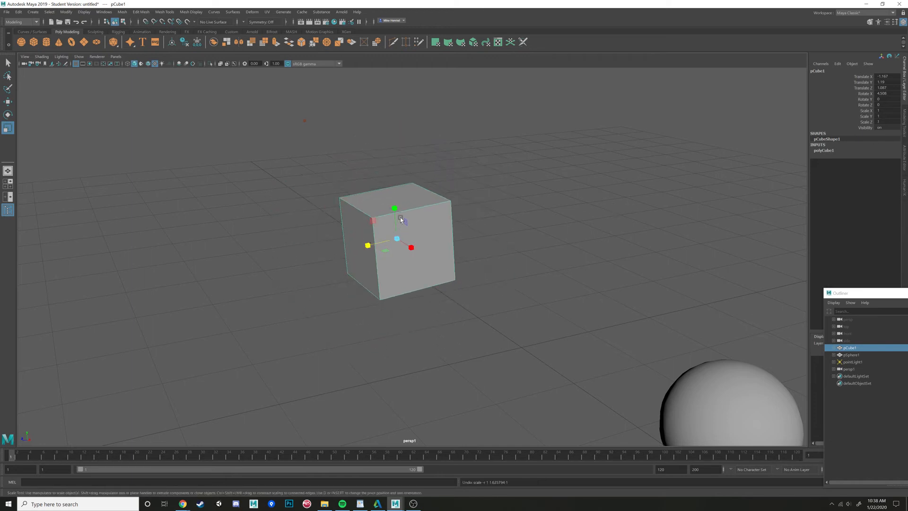
- Stretch the cube along Y to about 2.9, shrink it again, then undo both scalings
left_click(503, 236)
left_click(394, 232)
left_click(394, 208)
left_click_drag(396, 209, 388, 156)
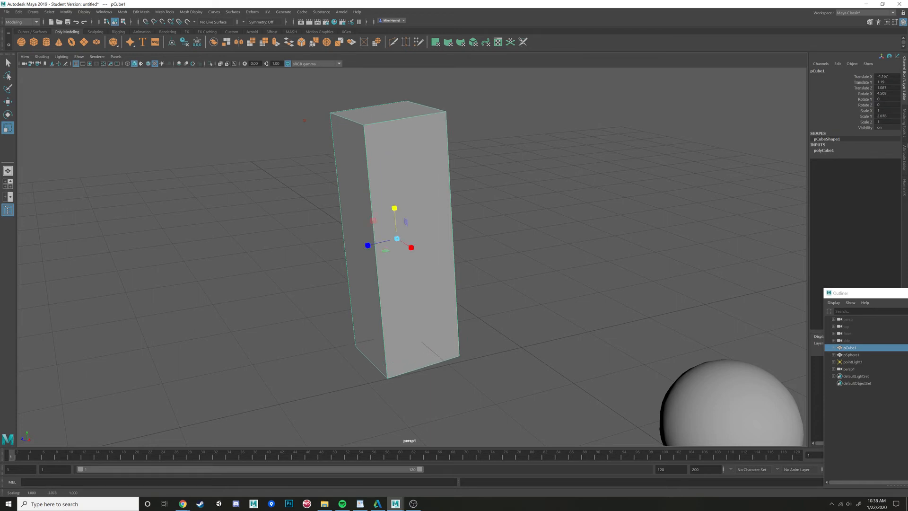
left_click_drag(396, 207, 394, 259)
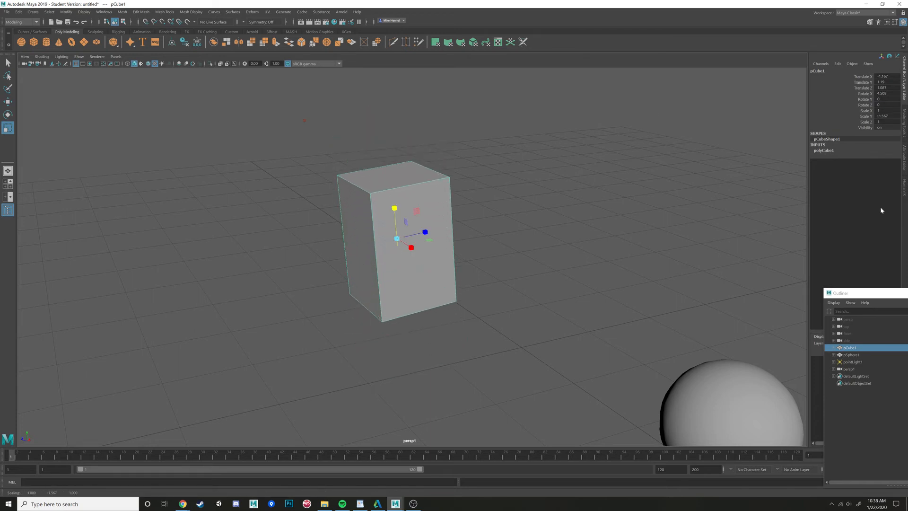
key("ctrl+z")
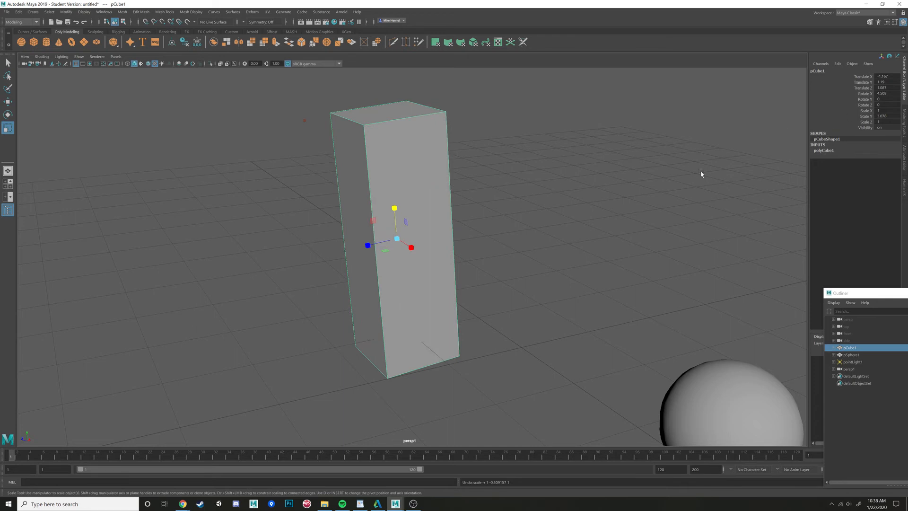
key("ctrl+z")
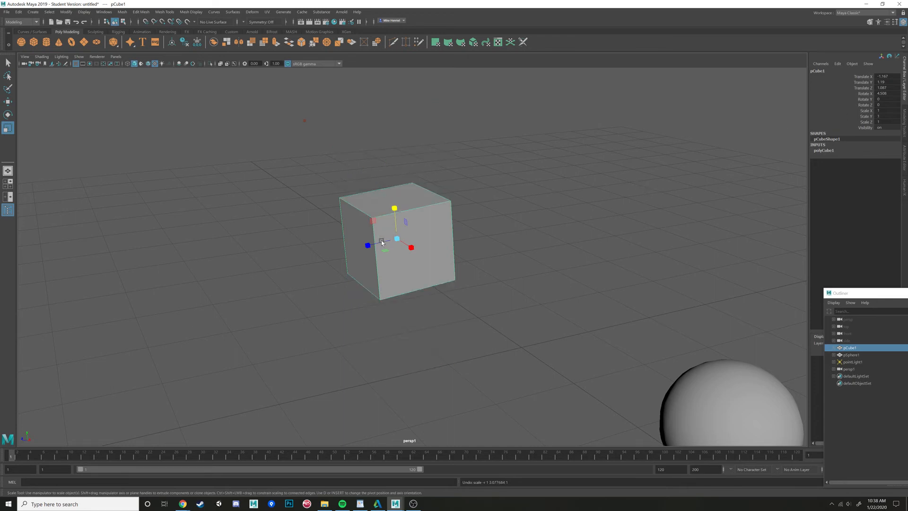
- Detach the Outliner panel into a floating window over the viewport
left_click_drag(382, 241, 437, 256, "alt")
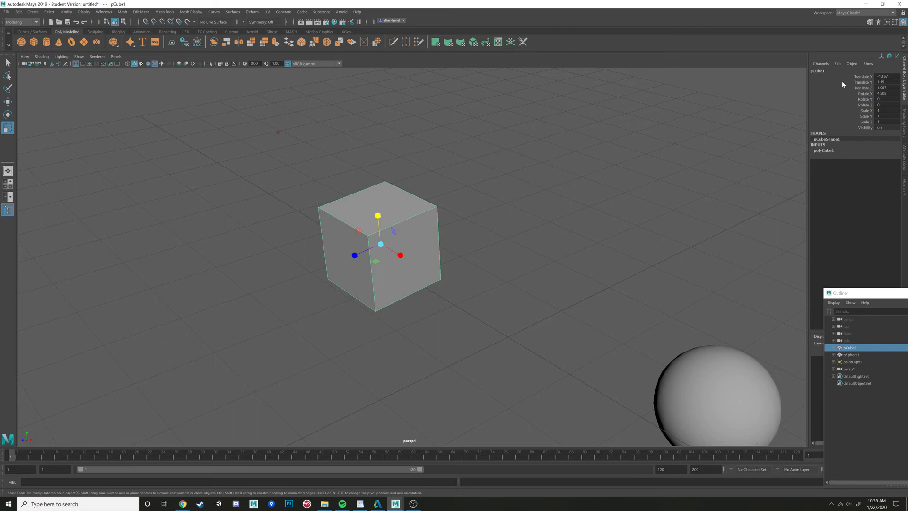
left_click_drag(512, 206, 526, 186, "alt")
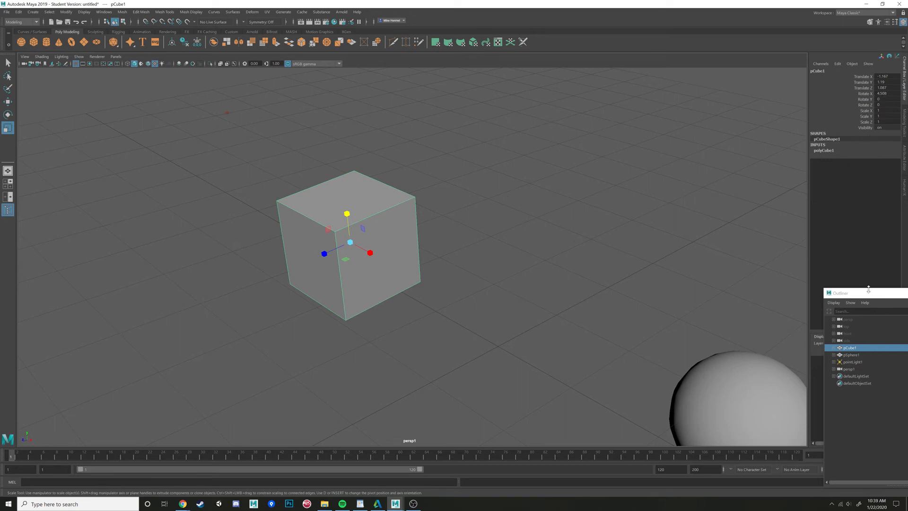
left_click_drag(870, 293, 309, 241)
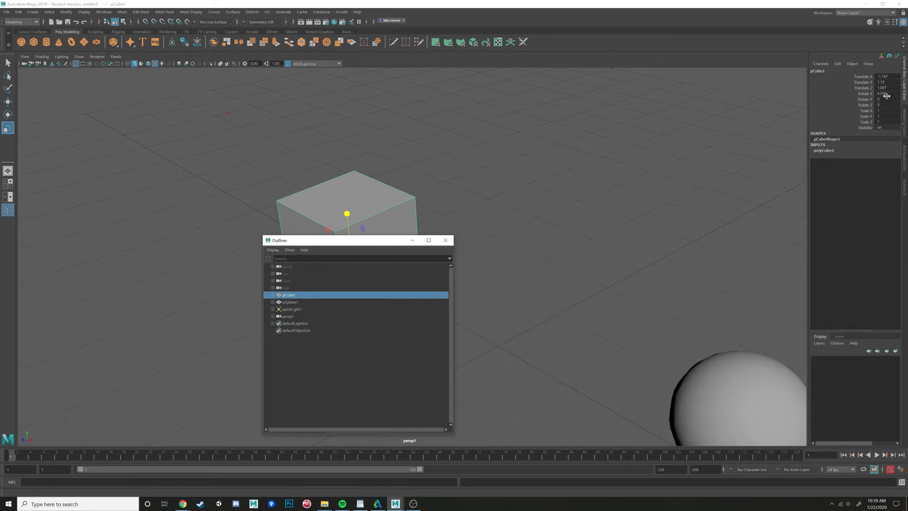
- Move the floating Outliner aside and set the cube's Rotate X to 0
left_click(883, 94)
key("Tab")
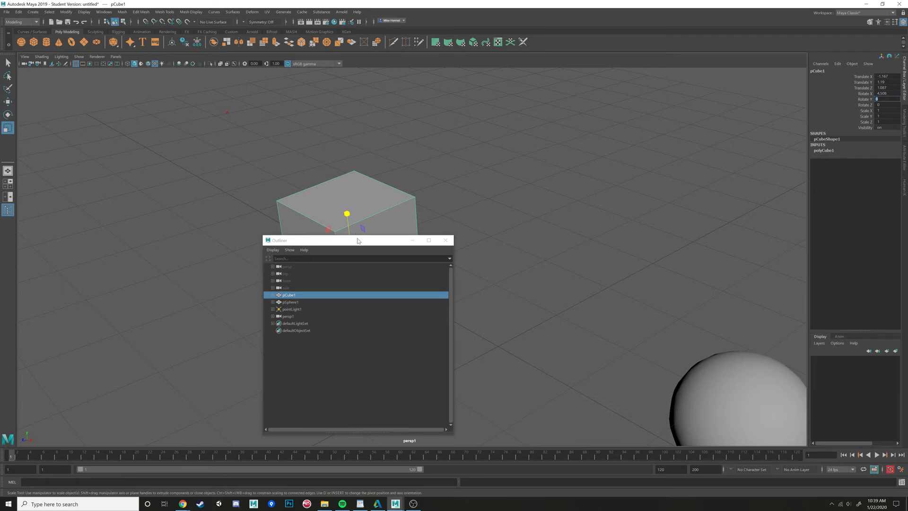
left_click_drag(357, 241, 209, 257)
double_click(883, 93)
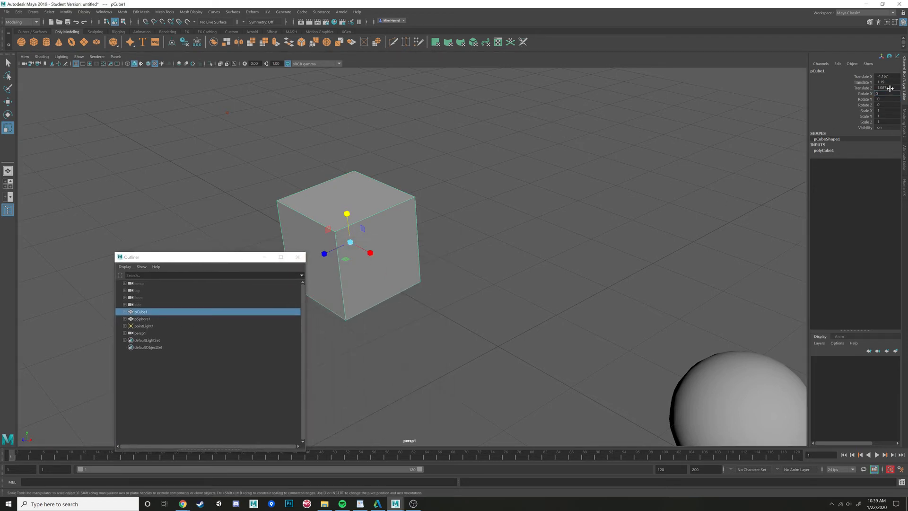
type("0")
key("Return")
- Select the cube's Rotate Y channel, try changing it with a viewport drag, and undo it
left_click_drag(599, 173, 560, 176, "alt")
middle_click_drag(575, 183, 612, 173, "alt")
left_click(865, 101)
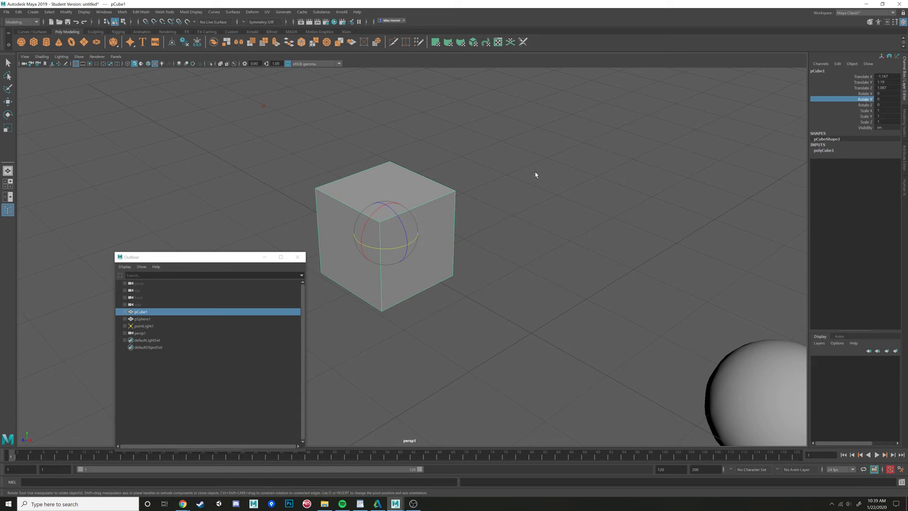
middle_click_drag(504, 176, 482, 158)
key("ctrl+z")
- Select the cube's Scale channels, try changing them with a viewport drag, and undo it
left_click_drag(373, 222, 410, 217, "alt")
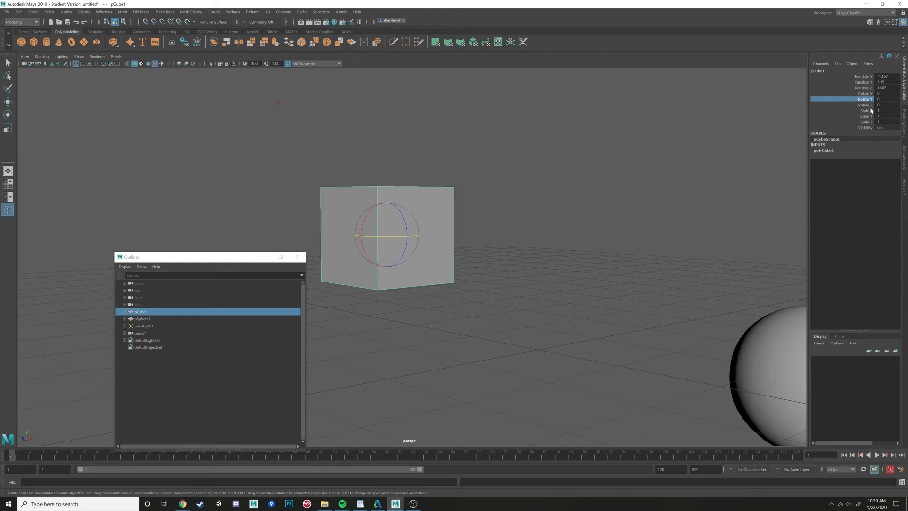
left_click_drag(869, 111, 868, 124)
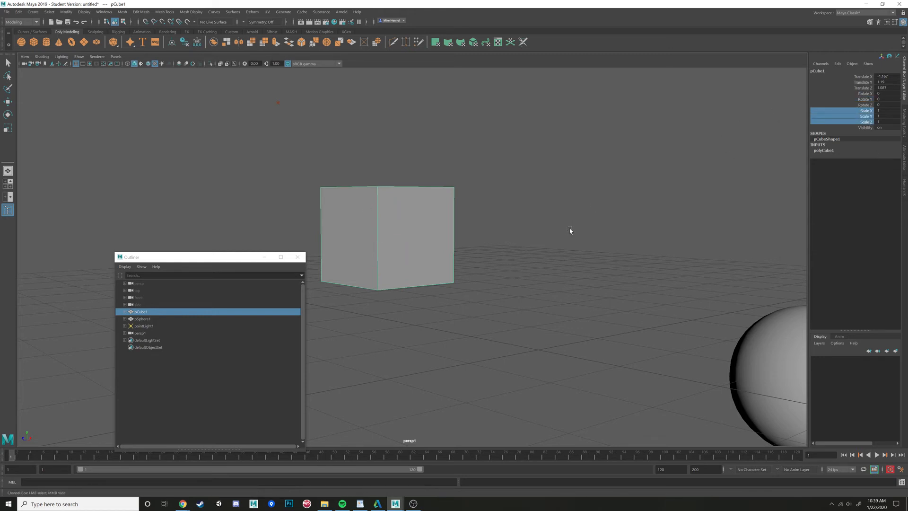
middle_click_drag(570, 230, 593, 223)
key("ctrl+z")
- Scale the cube uniformly to about 4.5 through its selected Scale X, Y and Z channels, then undo the scaling
left_click(865, 111)
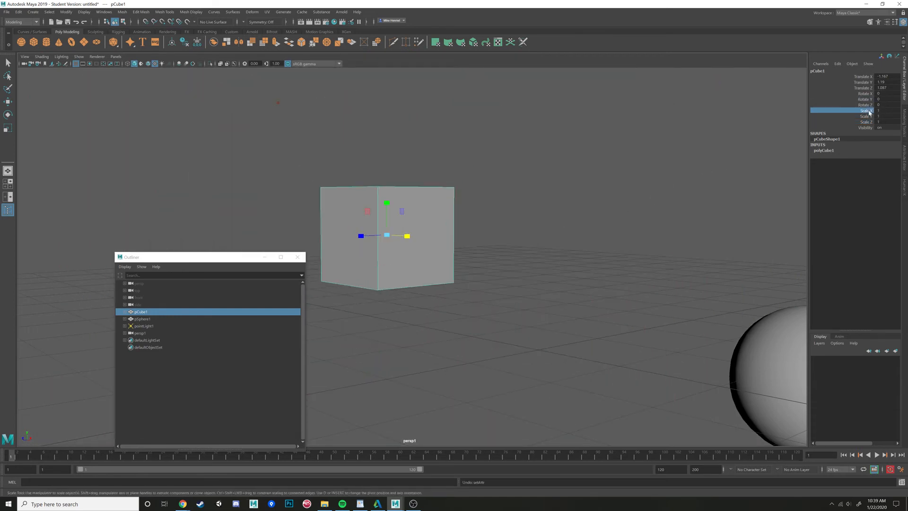
left_click(865, 122, "shift")
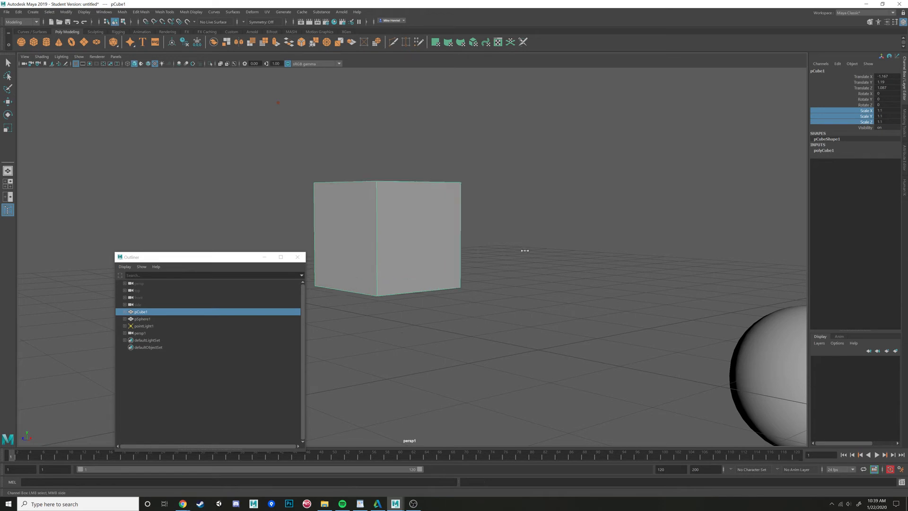
mouse_move(525, 249)
middle_mouse_down()
mouse_move(519, 267)
mouse_move(527, 265)
middle_mouse_up()
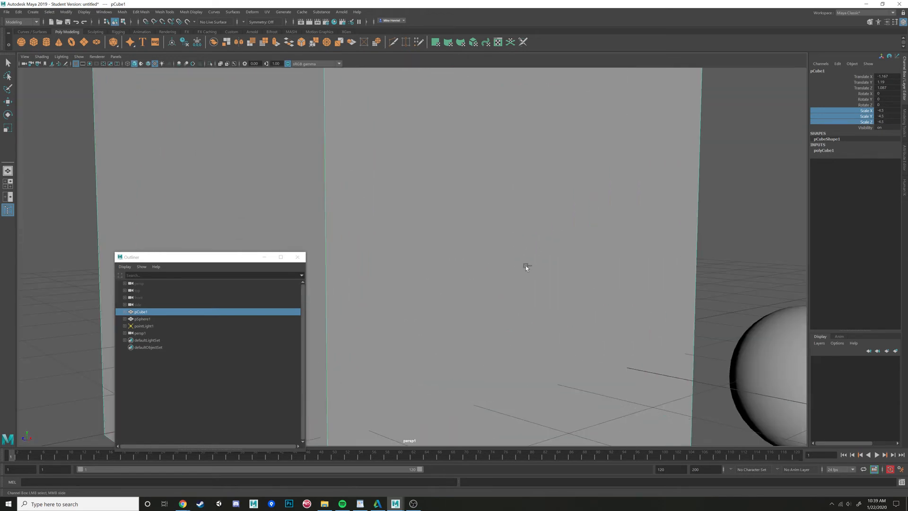
key("ctrl+z")
left_click_drag(880, 110, 891, 94, "ctrl")
key("ctrl+z")
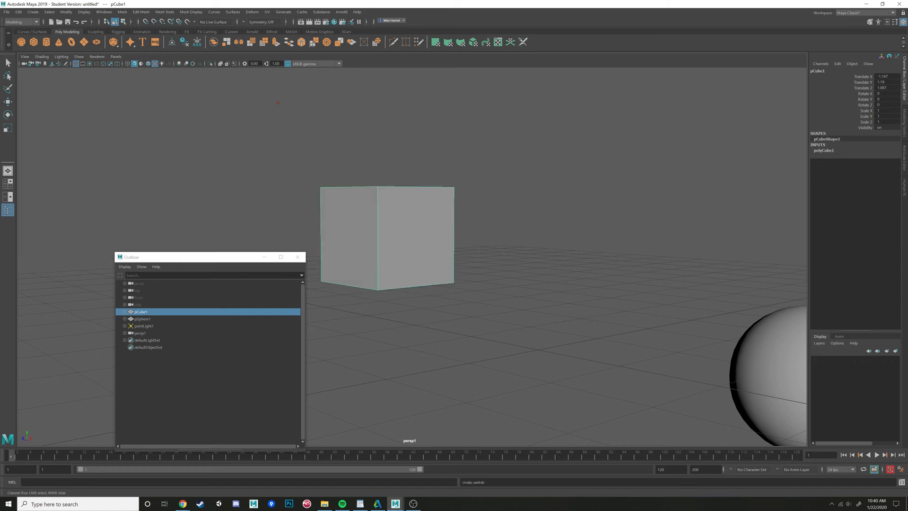
- Undo several earlier operations on the cube
key("ctrl+z")
key("alt+space")
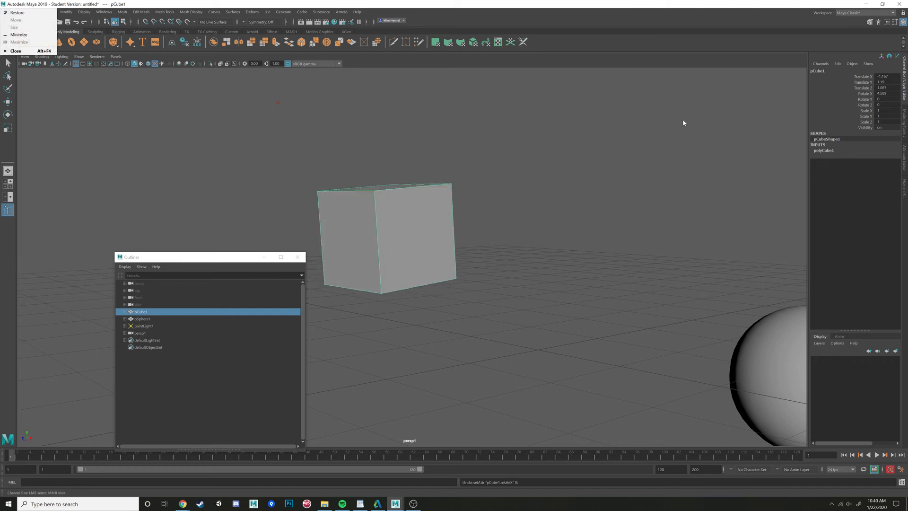
key("Escape")
key("ctrl+z")
key("ctrl+z")
key("ctrl+z")
key("ctrl+z")
key("ctrl+z")
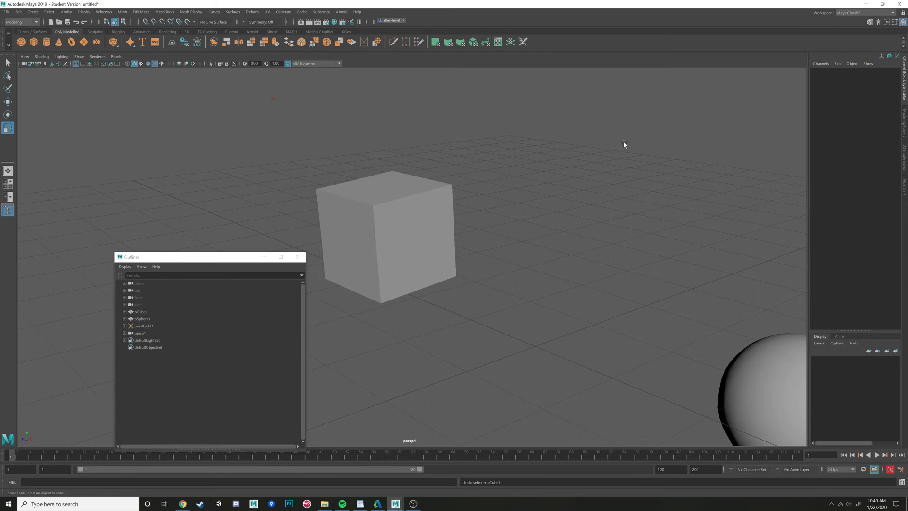
key("ctrl+z")
key("ctrl+z")
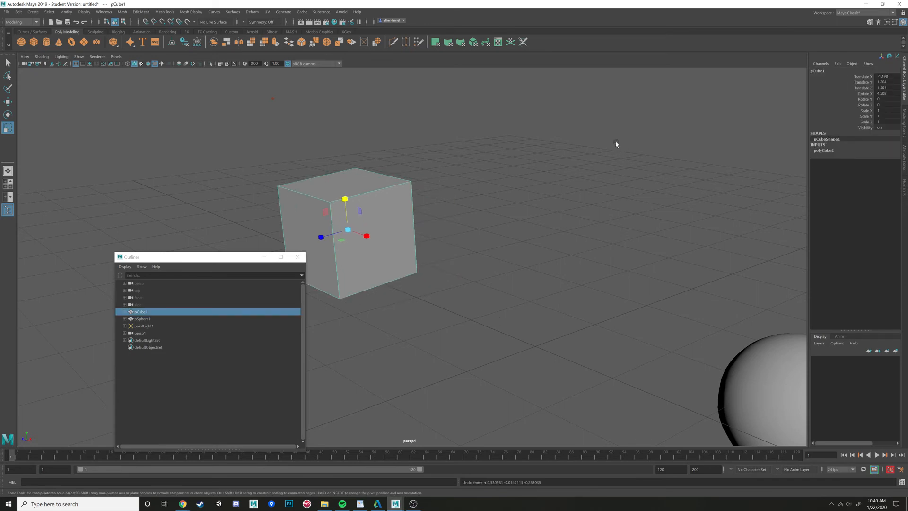
- Reselect the cube and create a new display layer containing it
scroll(617, 152, "down", 5)
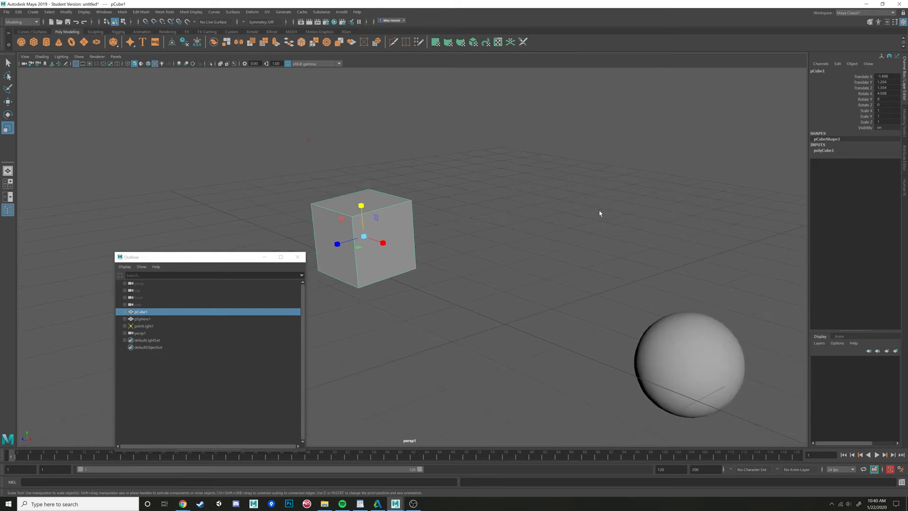
middle_click_drag(606, 205, 555, 209, "alt")
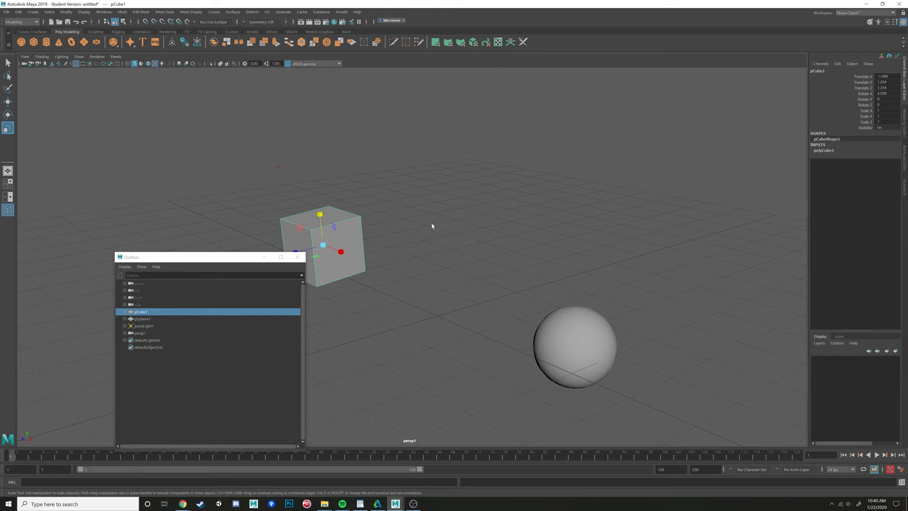
left_click_drag(432, 225, 452, 233, "alt")
middle_click_drag(452, 233, 502, 221, "alt")
right_click_drag(501, 221, 496, 259, "alt")
left_click_drag(496, 259, 486, 252, "alt")
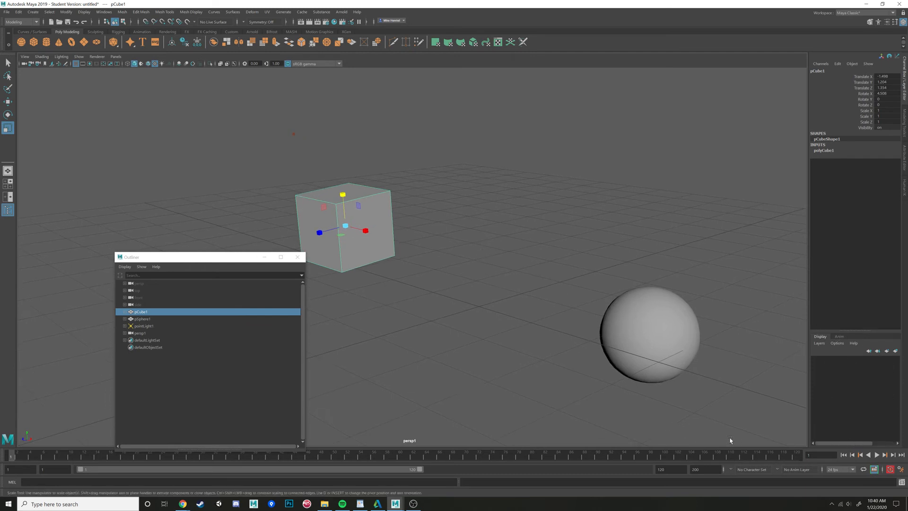
left_click(530, 307)
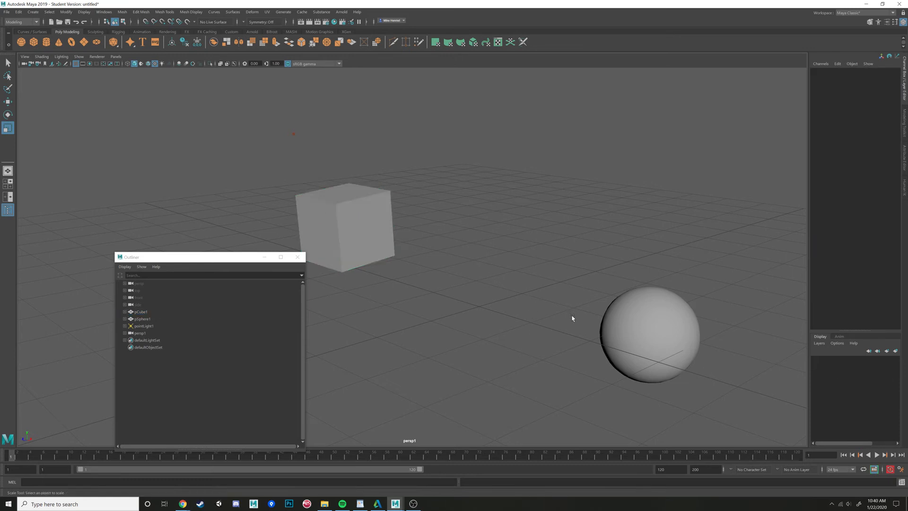
left_click(340, 205)
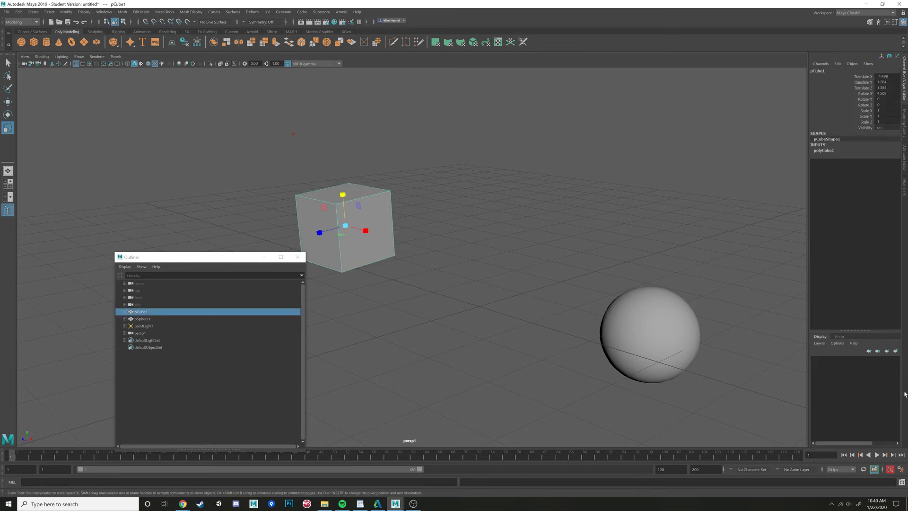
left_click(895, 351)
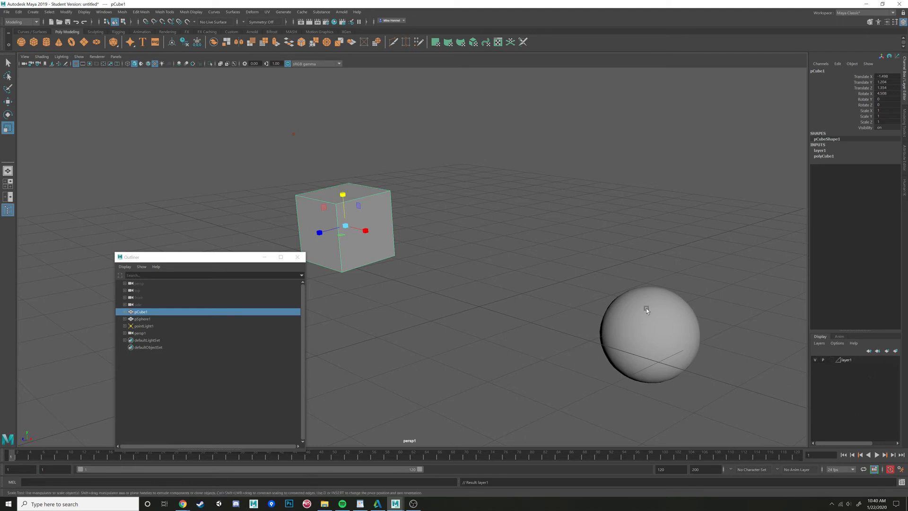
- Toggle the new layer's visibility off and on repeatedly
left_click(814, 360)
left_click(814, 360)
left_click(815, 360)
left_click(814, 360)
left_click(815, 360)
left_click(814, 360)
left_click(814, 361)
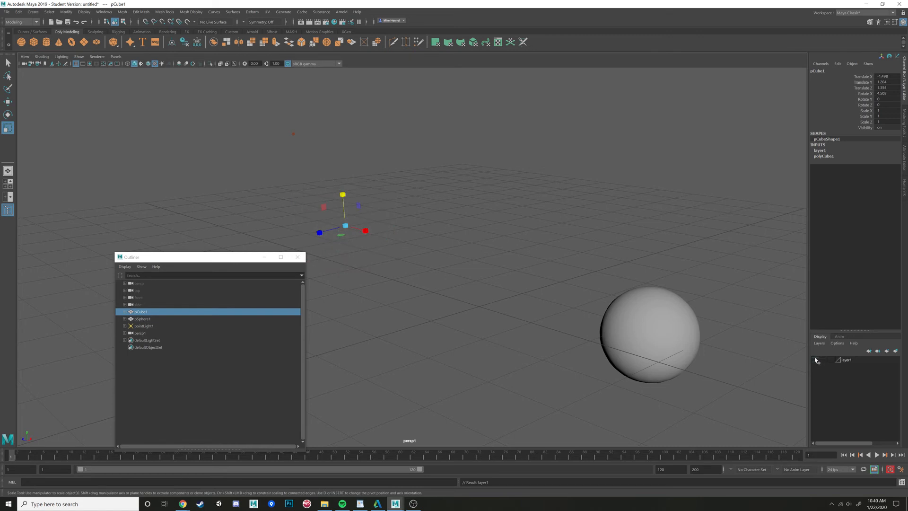
left_click(815, 360)
left_click(814, 360)
left_click(814, 360)
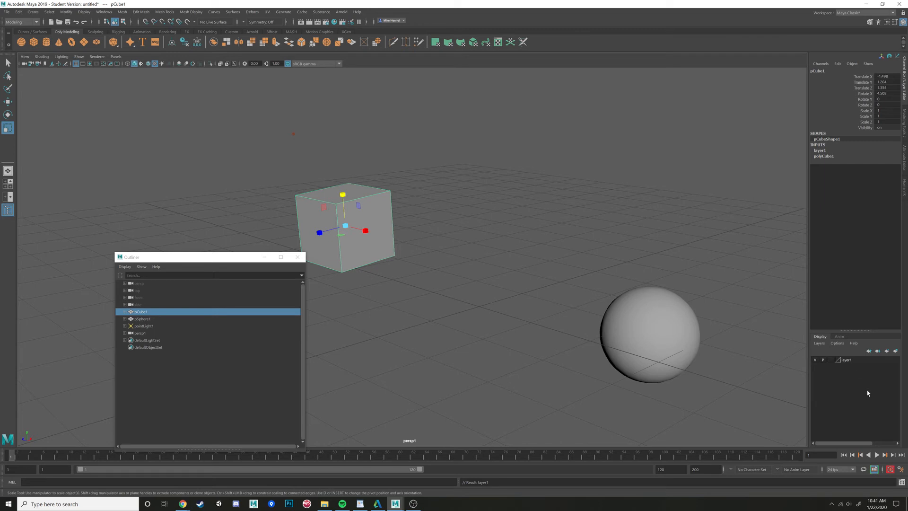
- Cycle the layer's display type through Template and Reference, test selecting the cube, and return it to normal
left_click(818, 361)
left_click(818, 361)
left_click(830, 361)
left_click(830, 360)
left_click(831, 361)
left_click(370, 210)
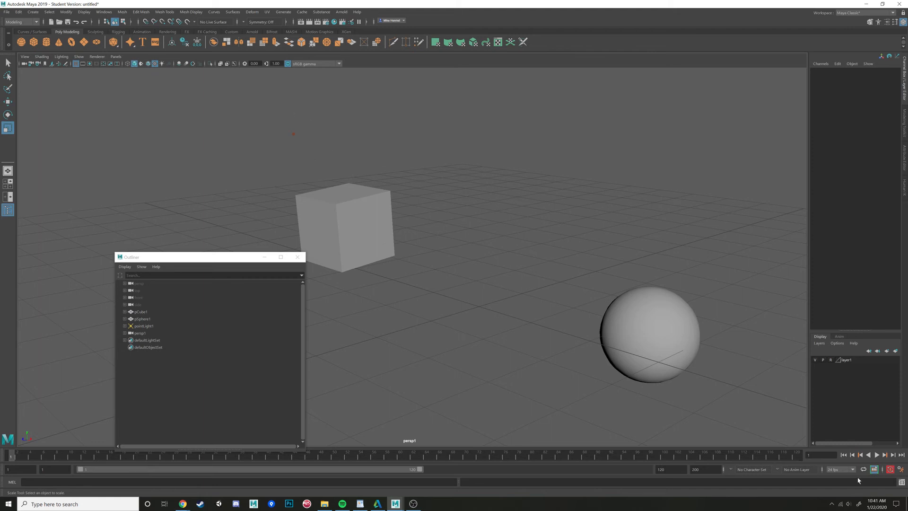
left_click(830, 360)
- Hide and show the layer's contents again
left_click_drag(379, 235, 632, 287, "alt")
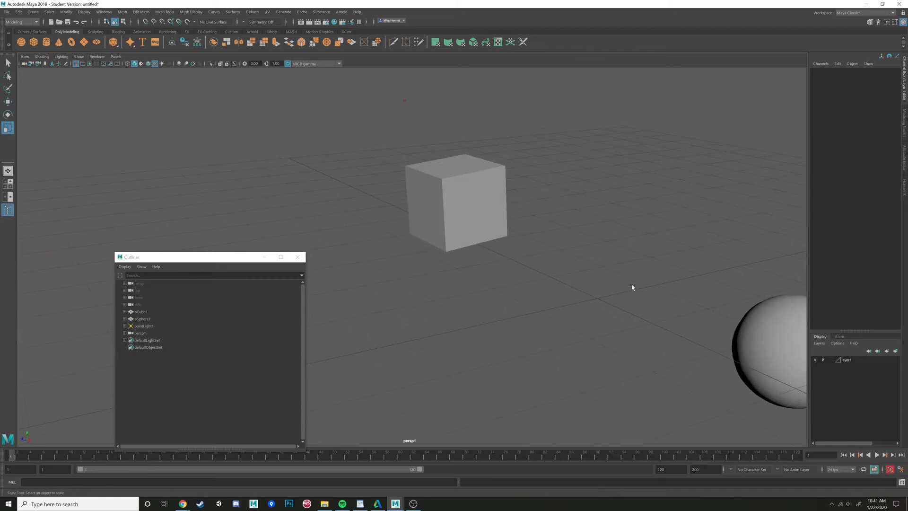
left_click(815, 362)
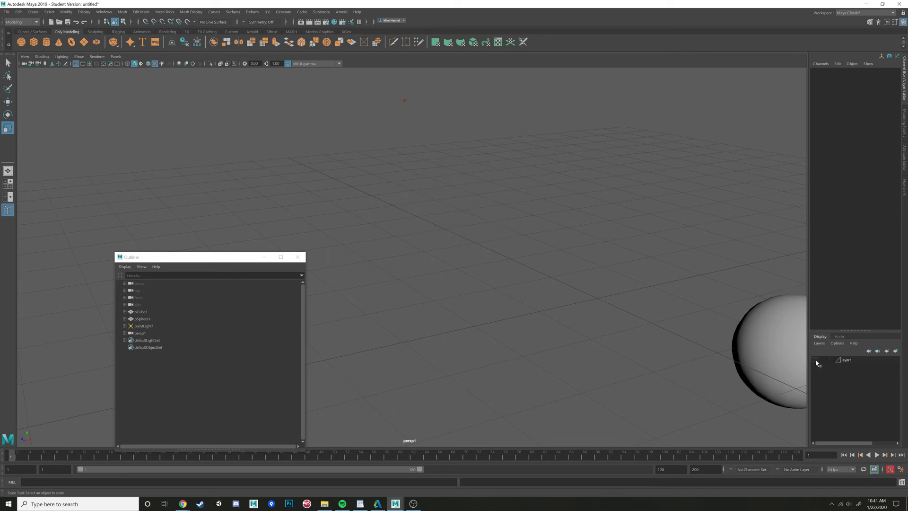
left_click(816, 361)
- Select the cube with the Move tool and rename the display layer to Cube
left_click_drag(701, 339, 496, 298, "alt")
left_click(433, 203)
key("w")
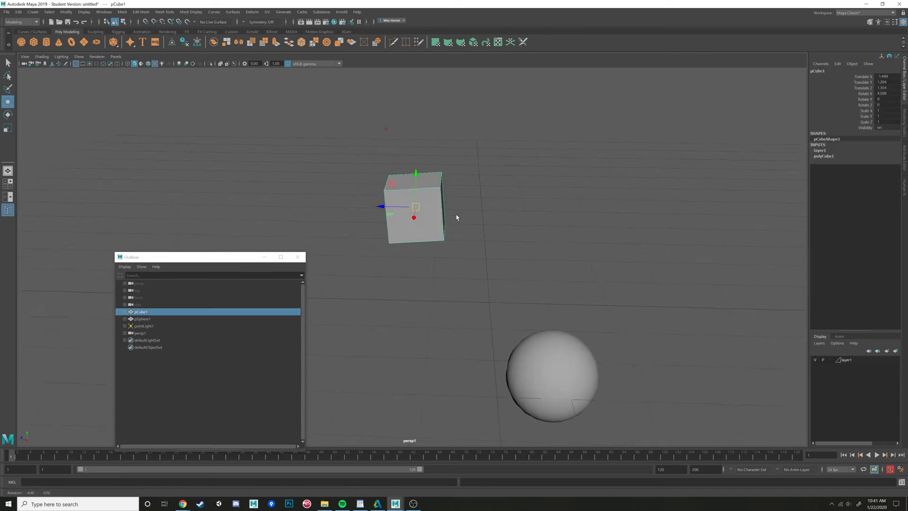
left_click_drag(434, 203, 657, 292, "alt")
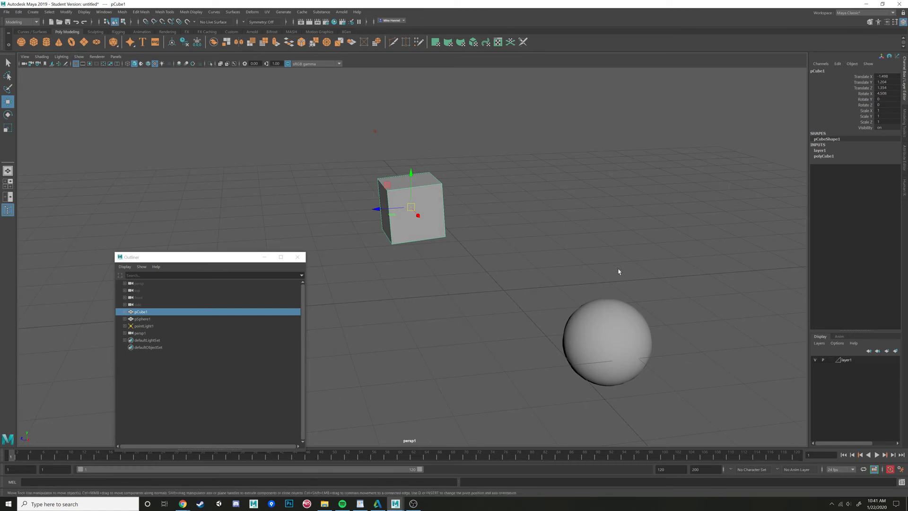
left_click_drag(617, 269, 638, 265, "alt")
double_click(851, 361)
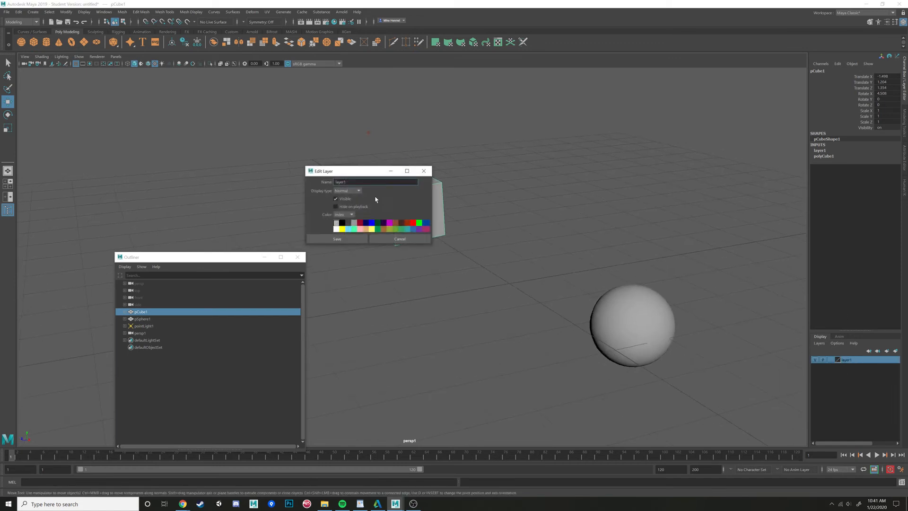
type("Cube")
left_click(337, 239)
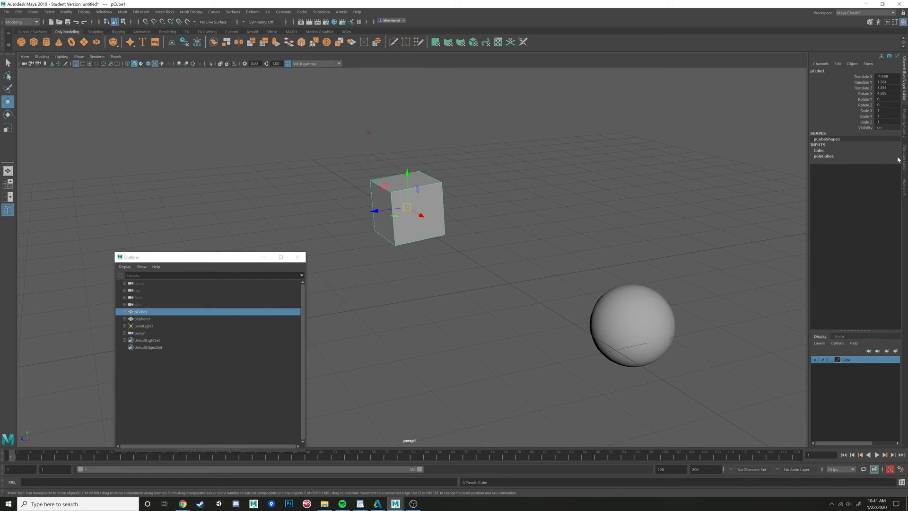
- Browse the Modeling Toolkit, Attribute Editor and Channel Box panels for the selected cube
left_click(903, 124)
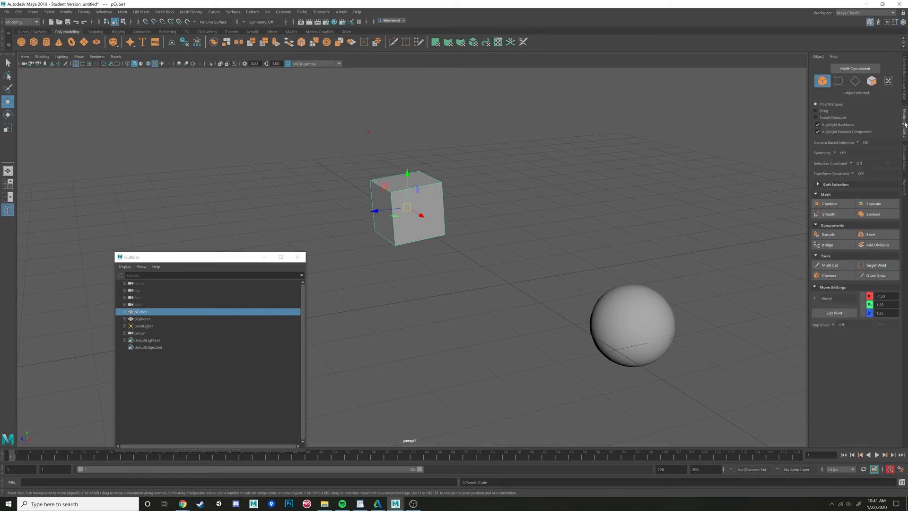
left_click(904, 164)
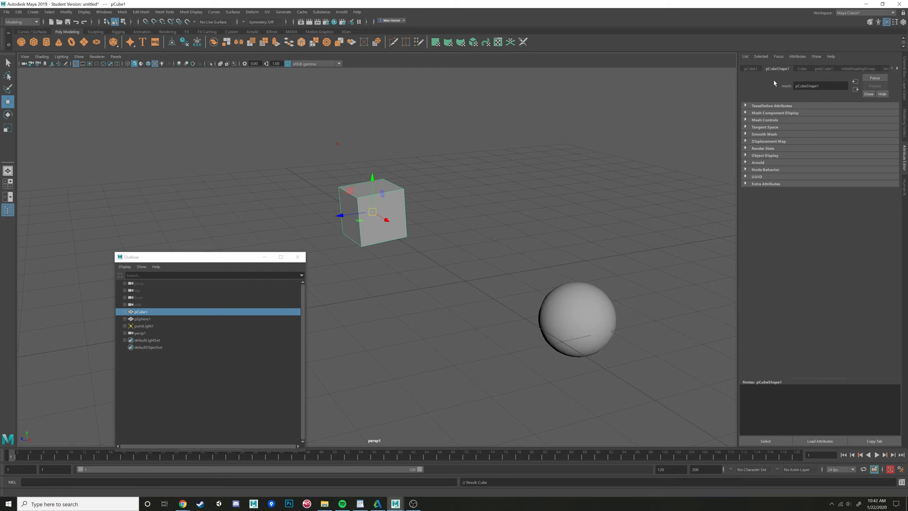
left_click(597, 205)
left_click(381, 199)
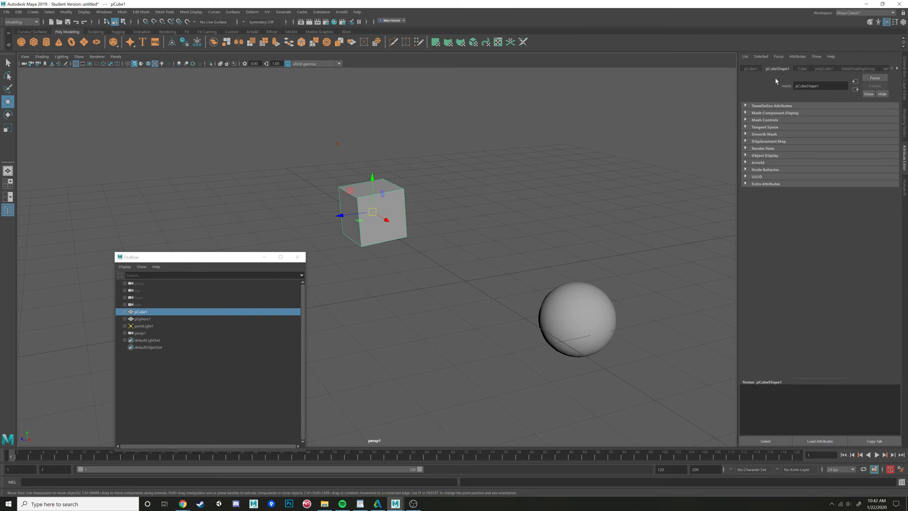
left_click(751, 69)
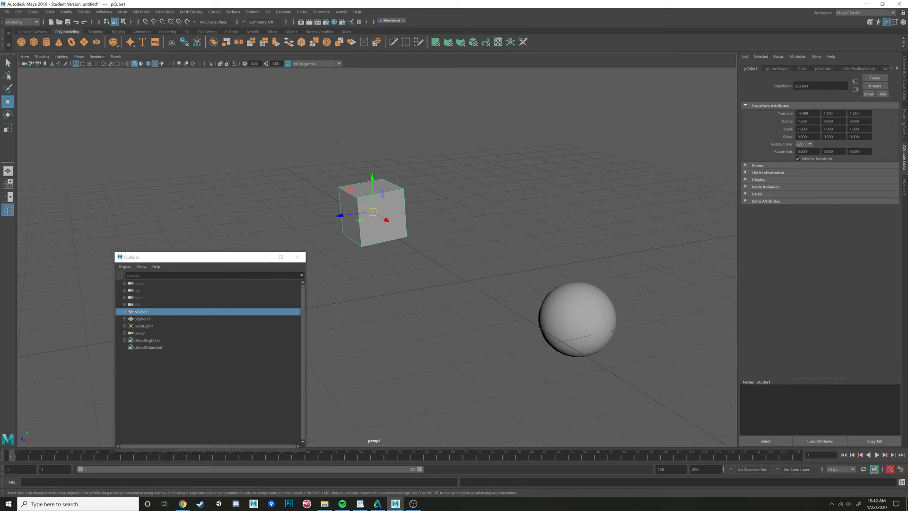
left_click(903, 78)
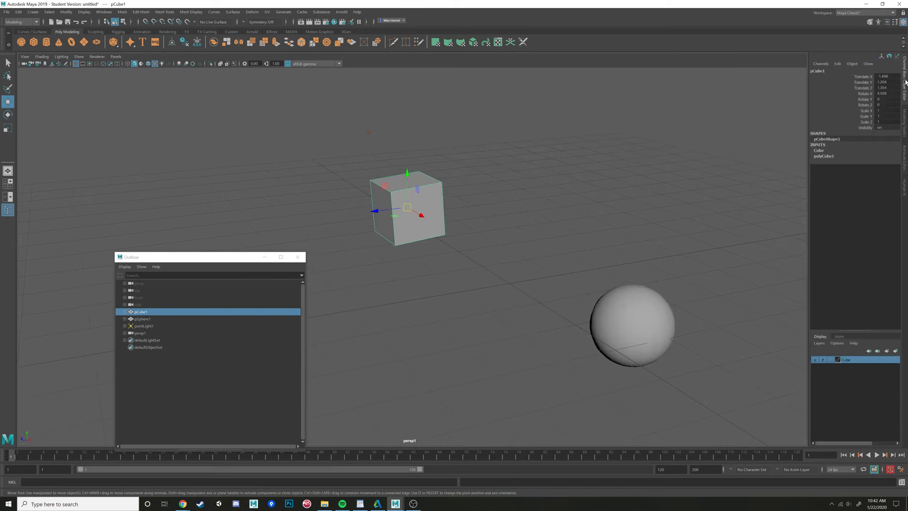
- Open the cube's transform attributes and then its lambert1 material in the Attribute Editor
left_click(904, 160)
left_click(802, 113)
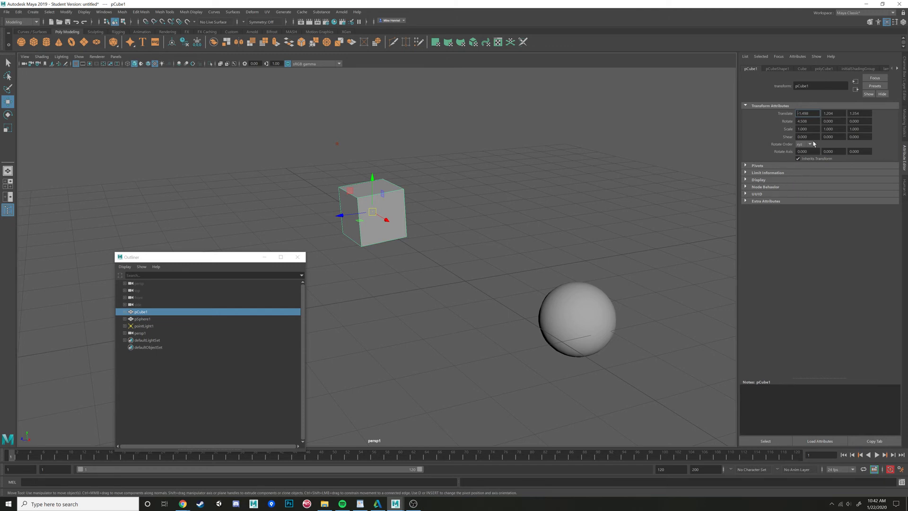
left_click(904, 95)
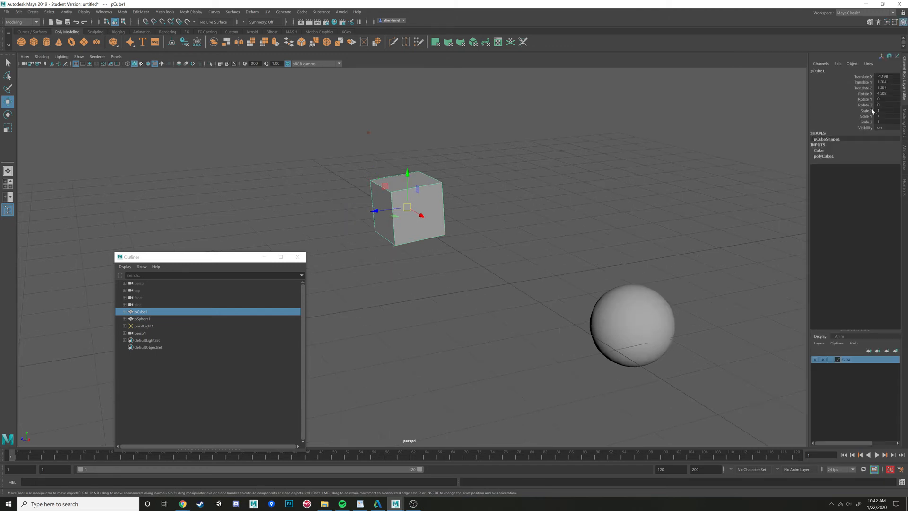
left_click(905, 157)
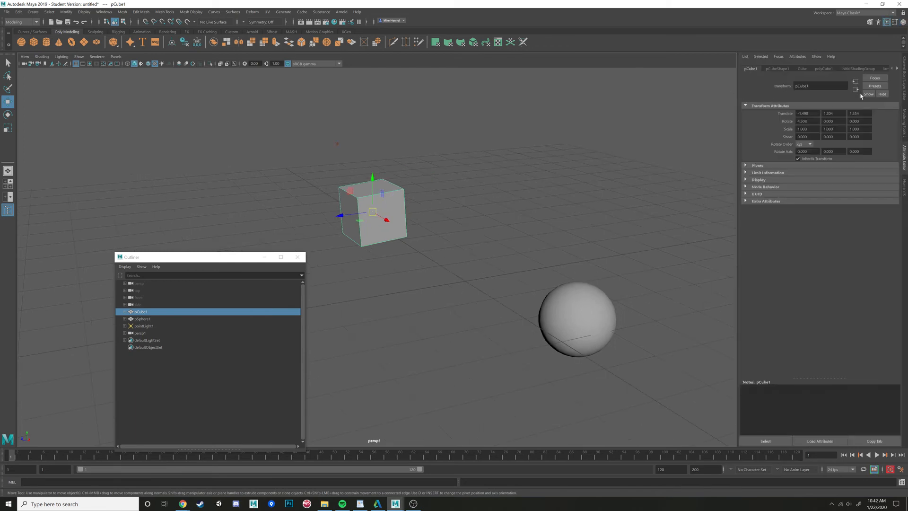
left_click(903, 71)
left_click(904, 160)
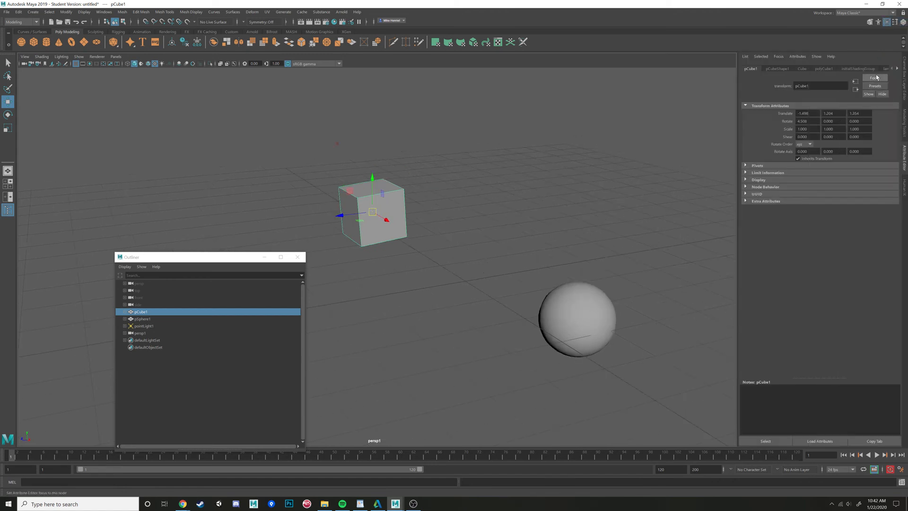
left_click(882, 69)
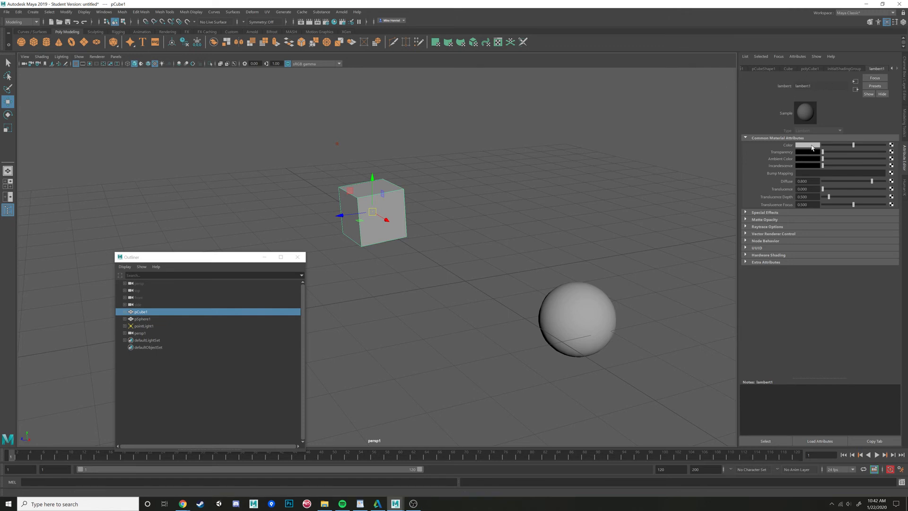
- Drag the lambert1 Color brightness up and back down again
left_click_drag(853, 144, 870, 160)
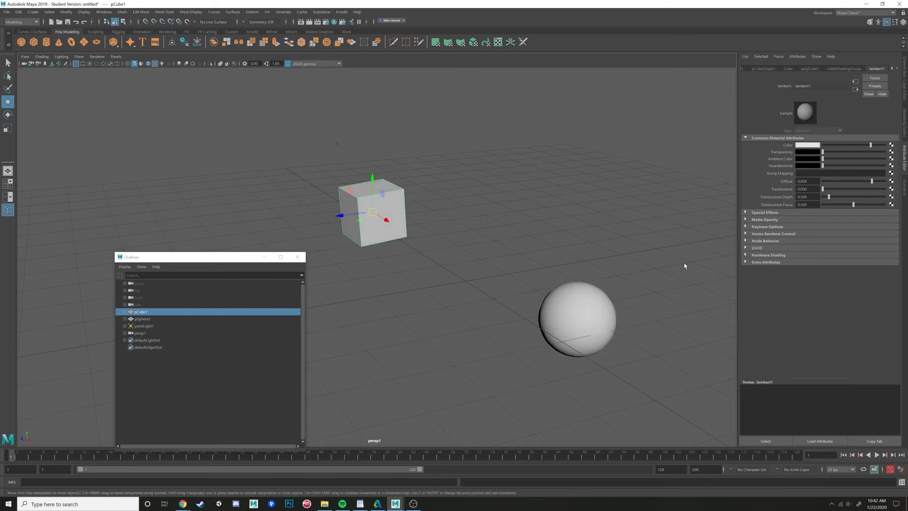
left_click_drag(870, 144, 852, 151)
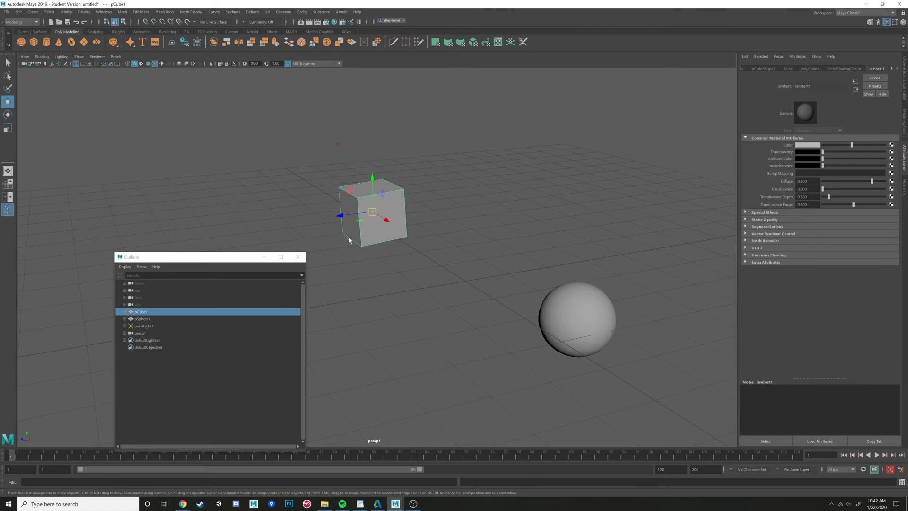
left_click_drag(349, 241, 459, 254, "alt")
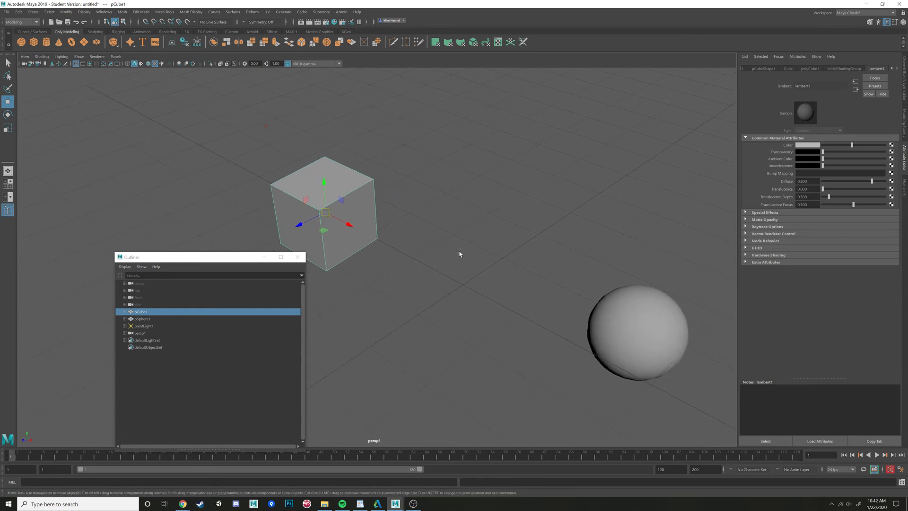
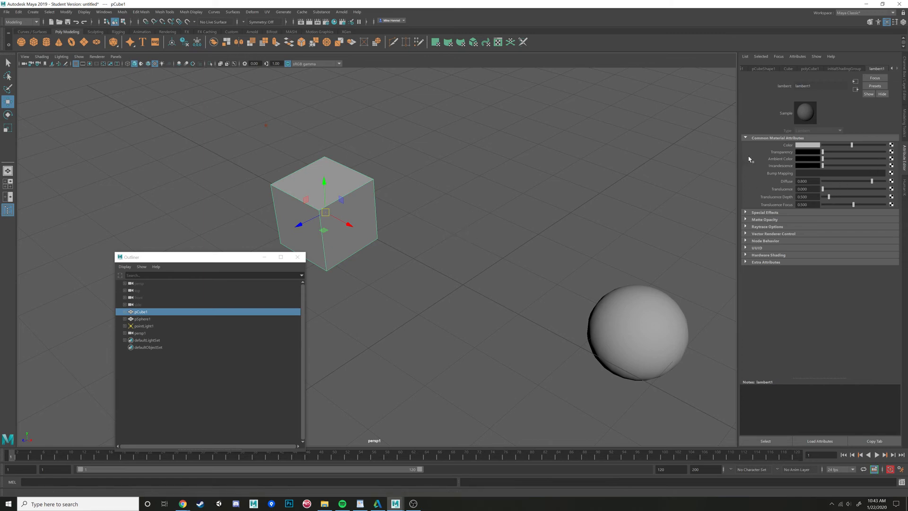
- Zoom out the viewport, move the Outliner window aside and deselect the cube
left_click(892, 69)
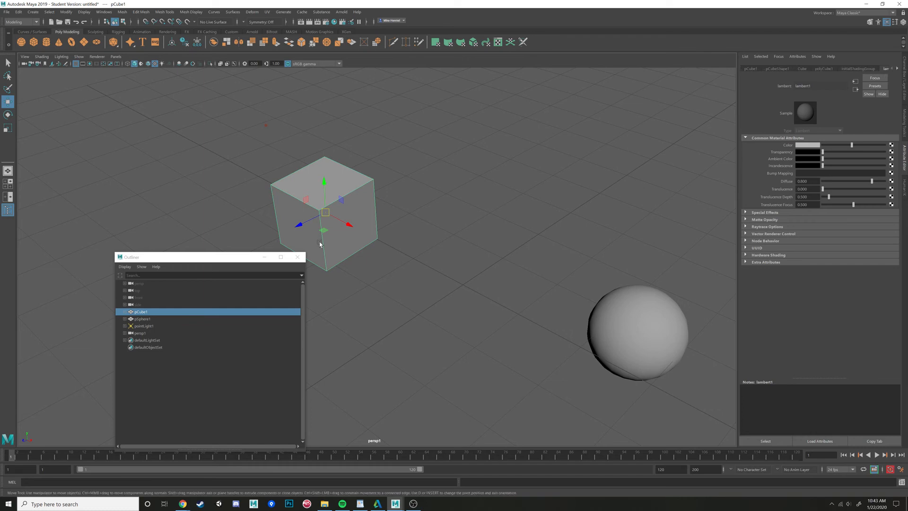
scroll(382, 268, "down", 2)
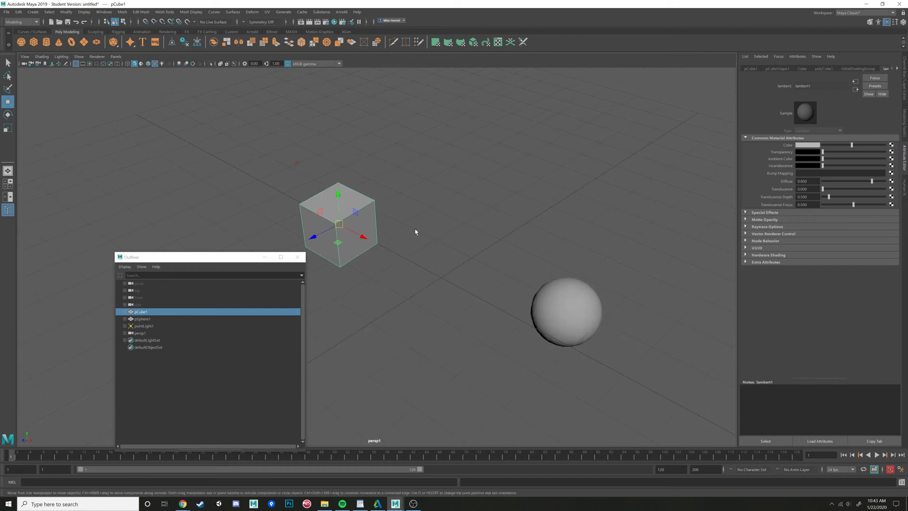
scroll(439, 243, "down", 3)
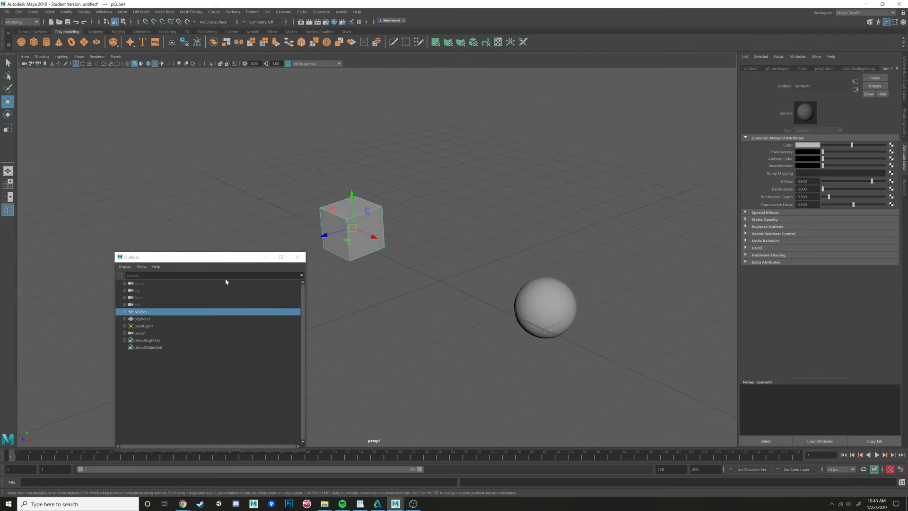
left_click_drag(190, 258, 173, 192)
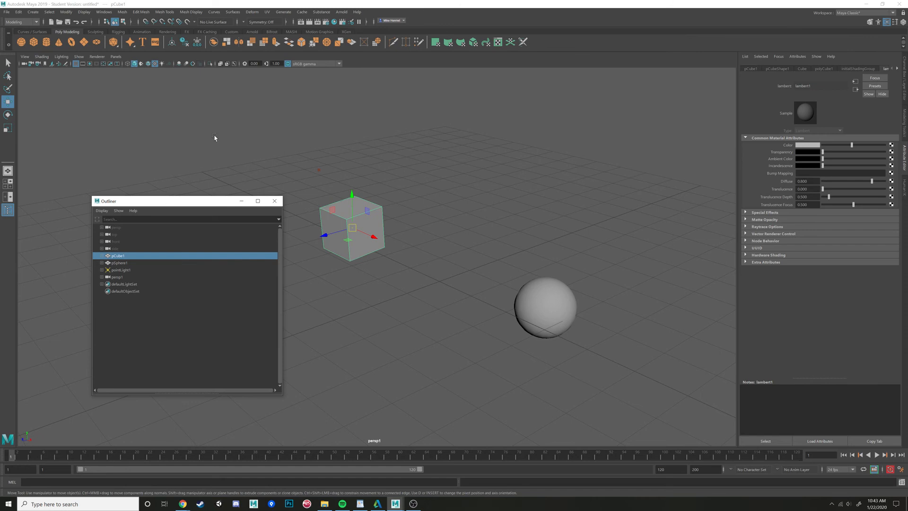
left_click(283, 195)
left_click(284, 196)
left_click_drag(128, 200, 94, 178)
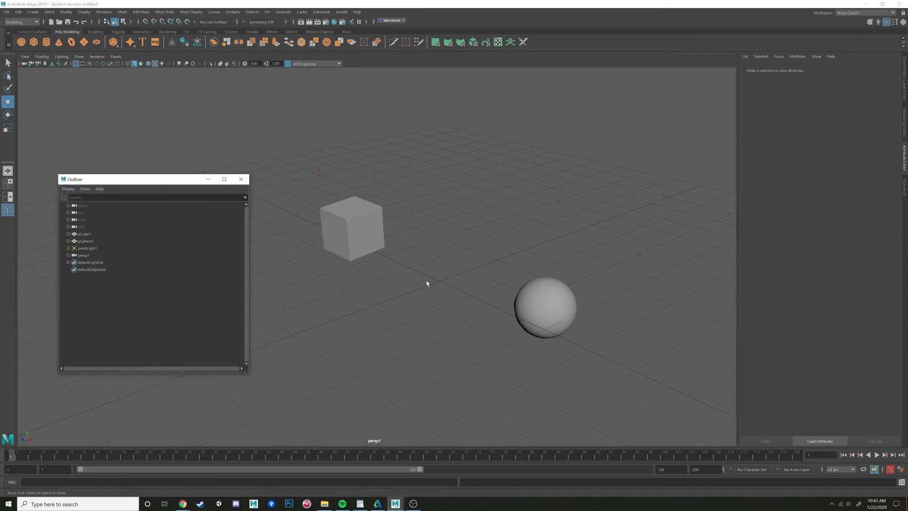
left_click_drag(427, 282, 411, 348, "alt")
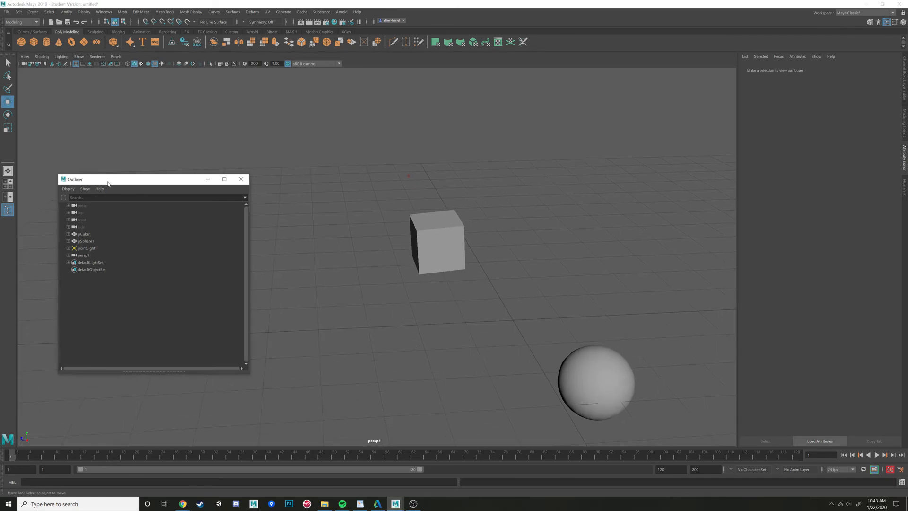
- Close the Outliner and reopen it from the Windows menu and again through the hotbox
left_click(240, 179)
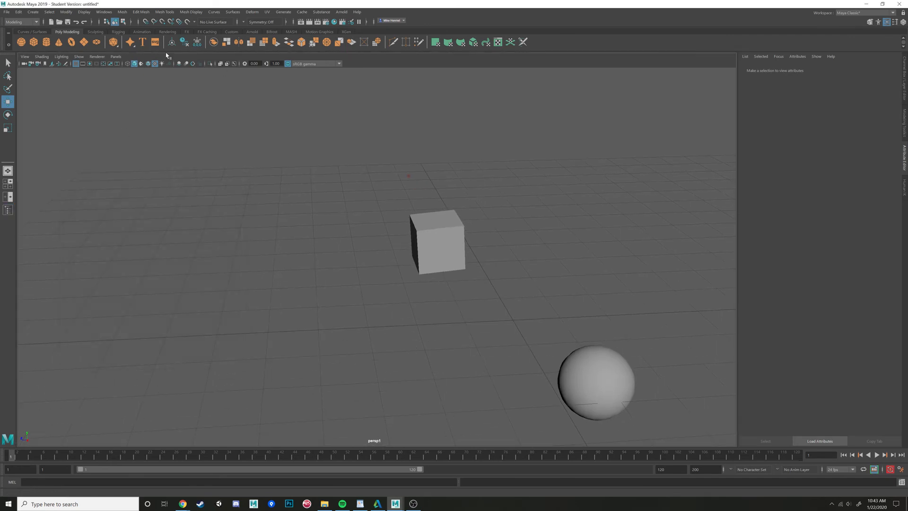
left_click(105, 12)
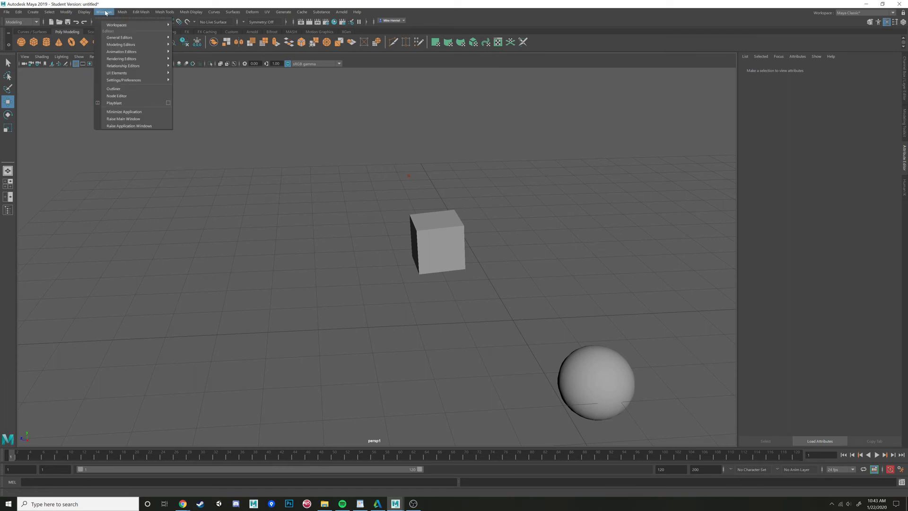
left_click(130, 89)
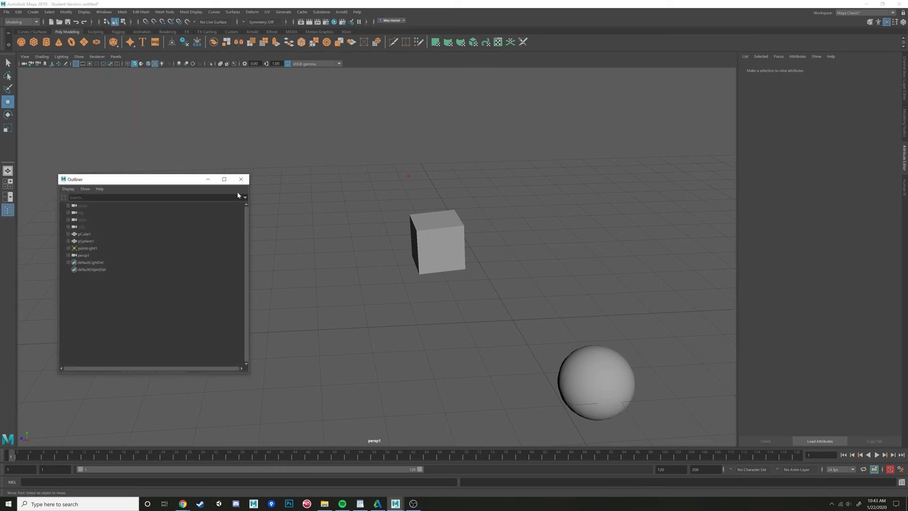
left_click(241, 179)
key("space")
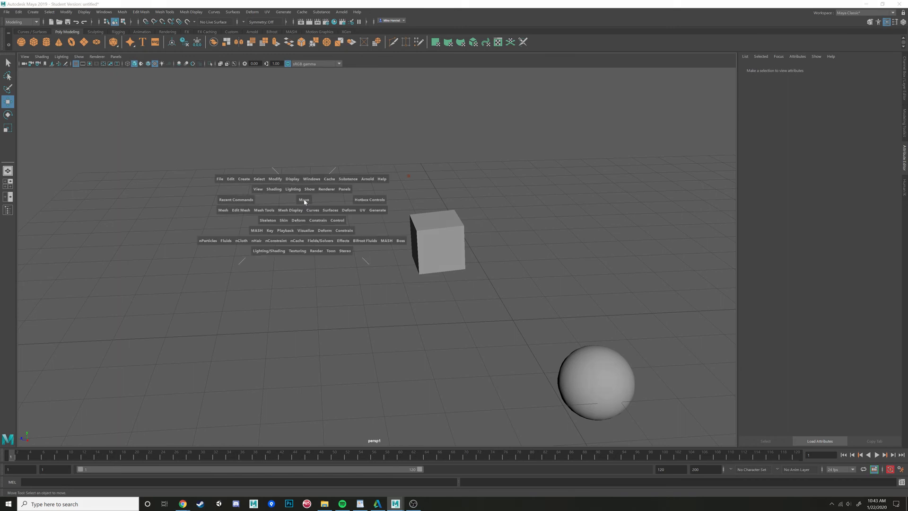
left_click(310, 179)
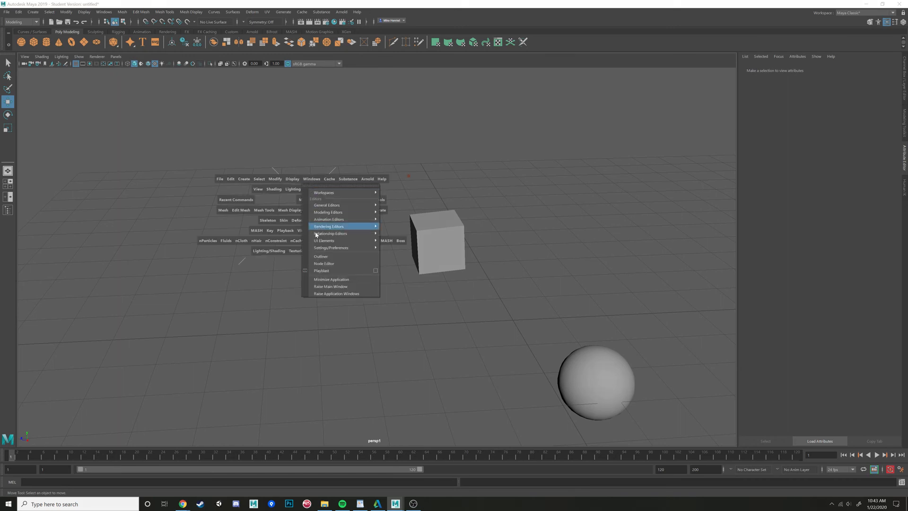
left_click(321, 256)
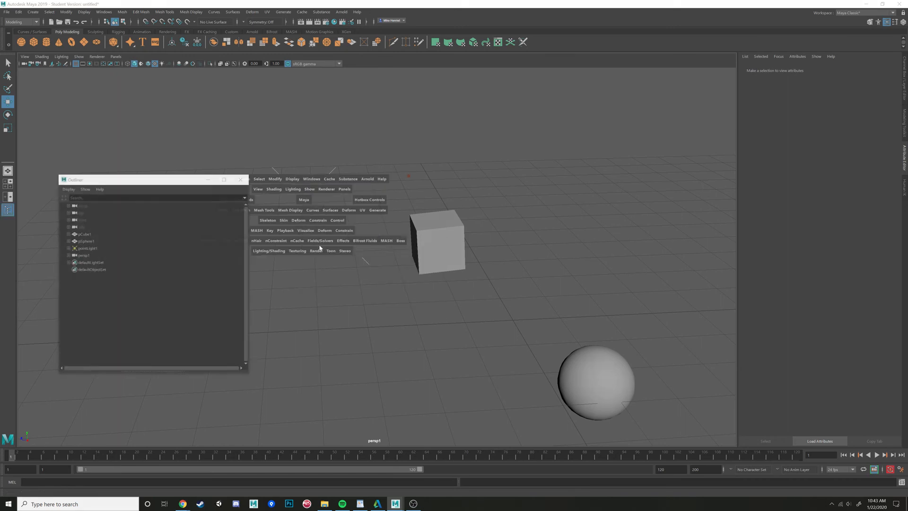
key("space")
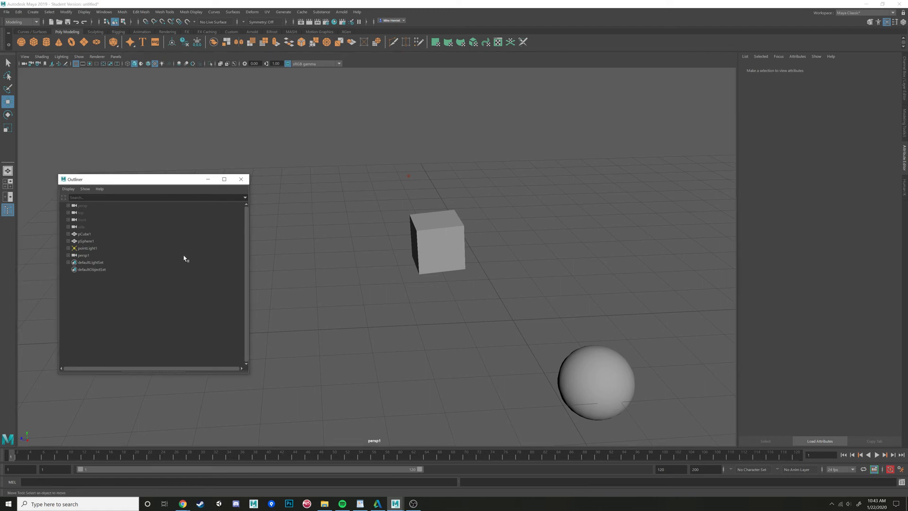
- Select the camera nodes one after another in the Outliner, then deselect in the viewport
left_click(87, 215)
left_click(87, 221)
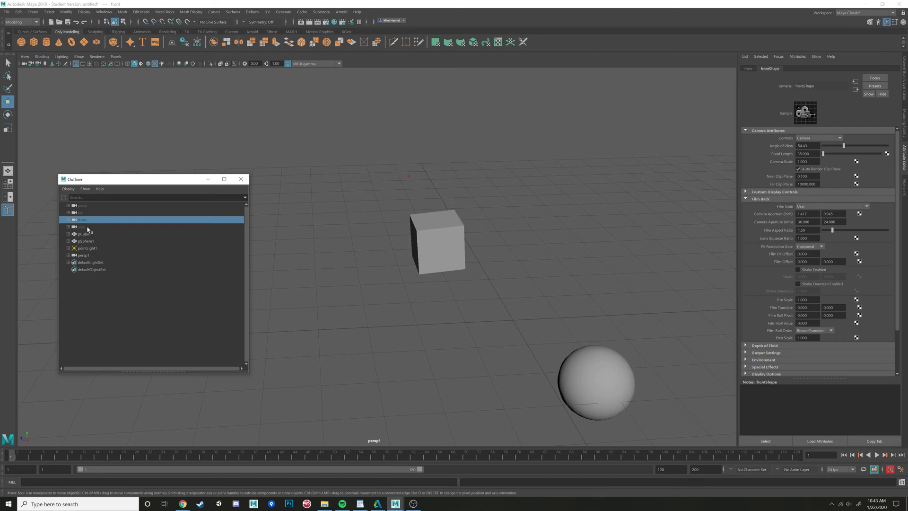
left_click(89, 228)
left_click(94, 220)
left_click(523, 202)
- Toggle the viewport between the four-panel layout and the single perspective view
key("space")
key("space")
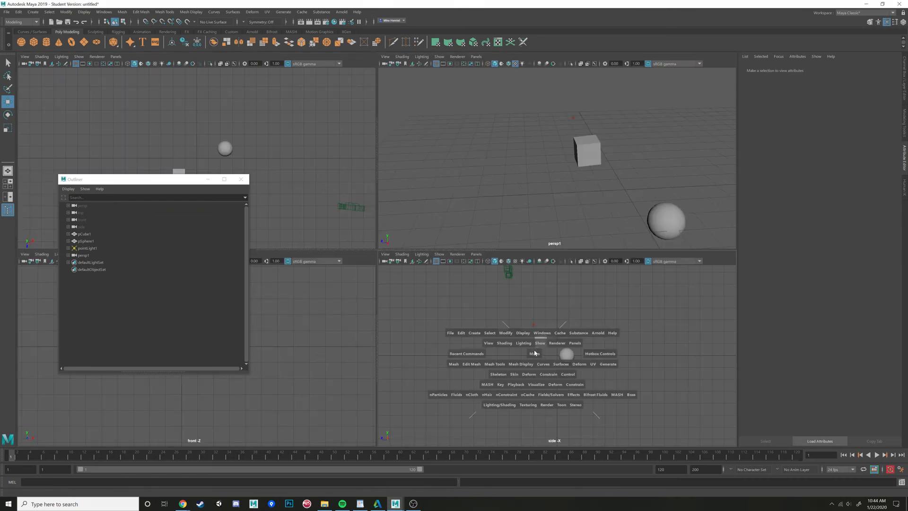
key("space")
key("space")
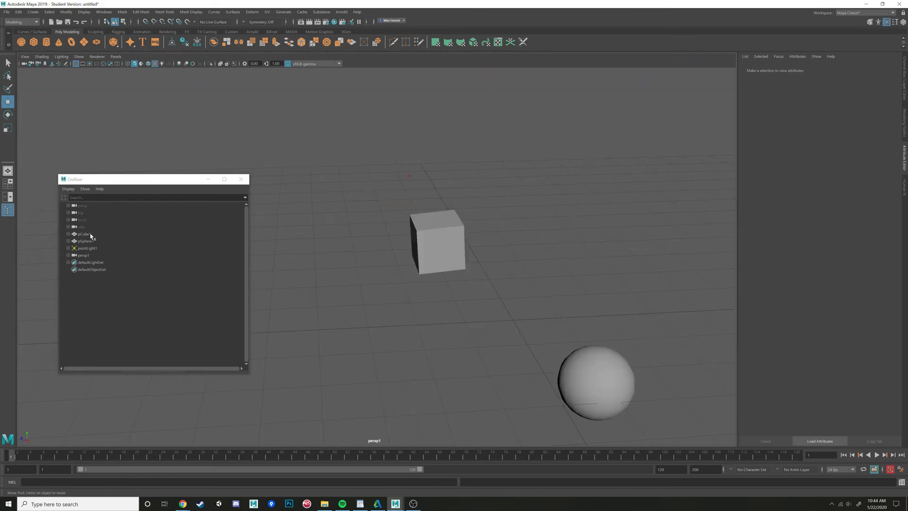
- Select the cube in the Outliner and expand the cube and sphere to show their shape nodes
left_click(90, 234)
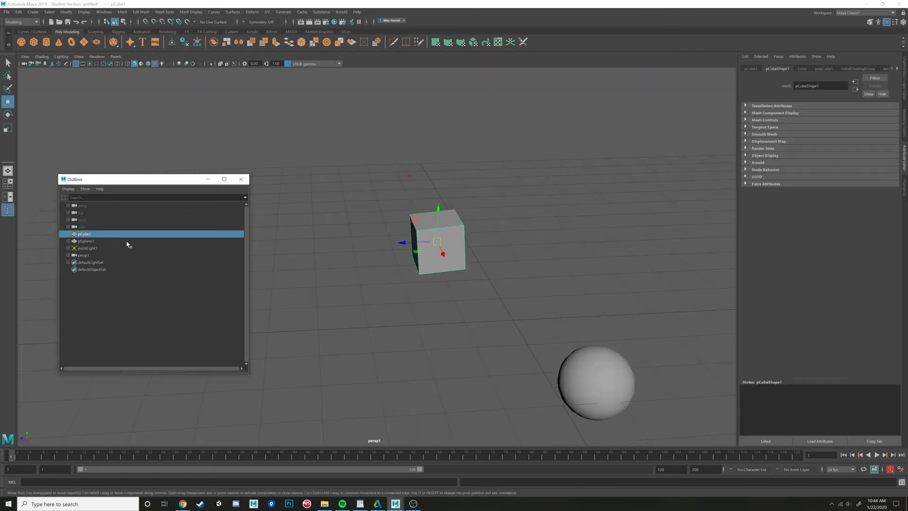
left_click(68, 234)
left_click(68, 248)
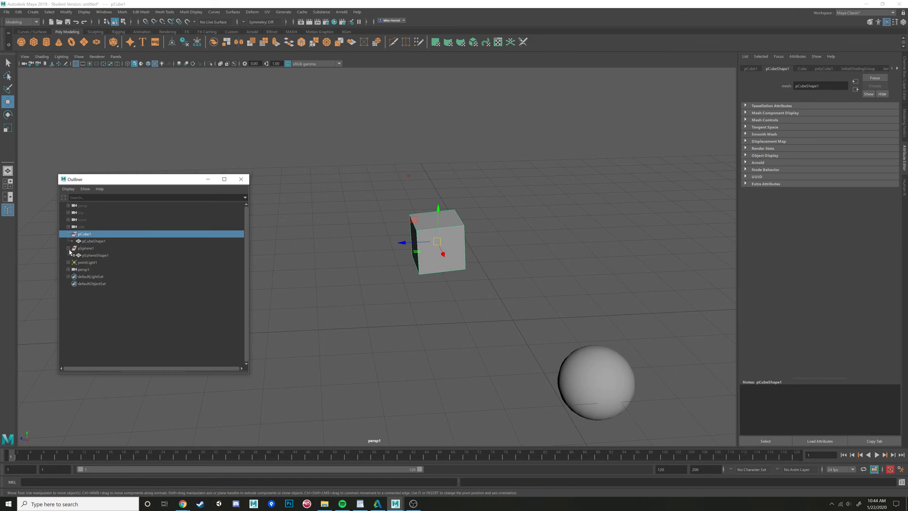
left_click(89, 241)
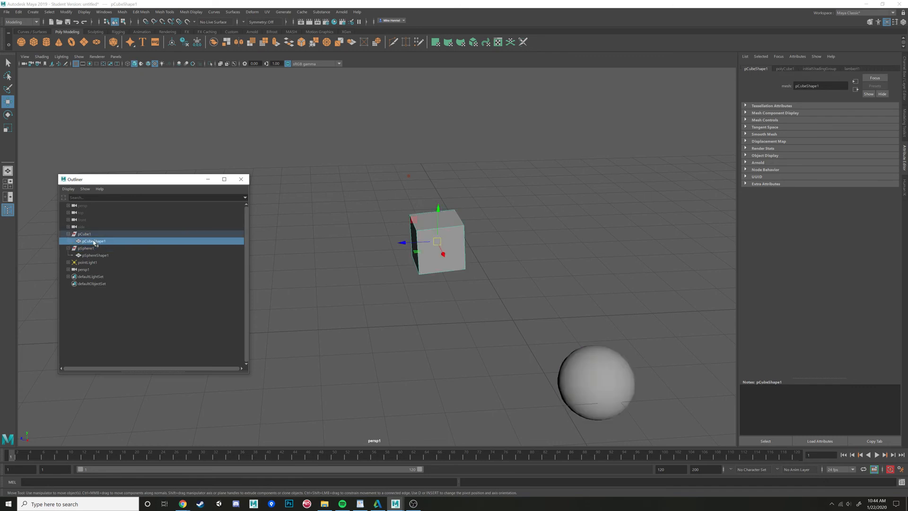
- Hide shape nodes in the Outliner by toggling the Shapes display option off, on and off again
left_click(84, 189)
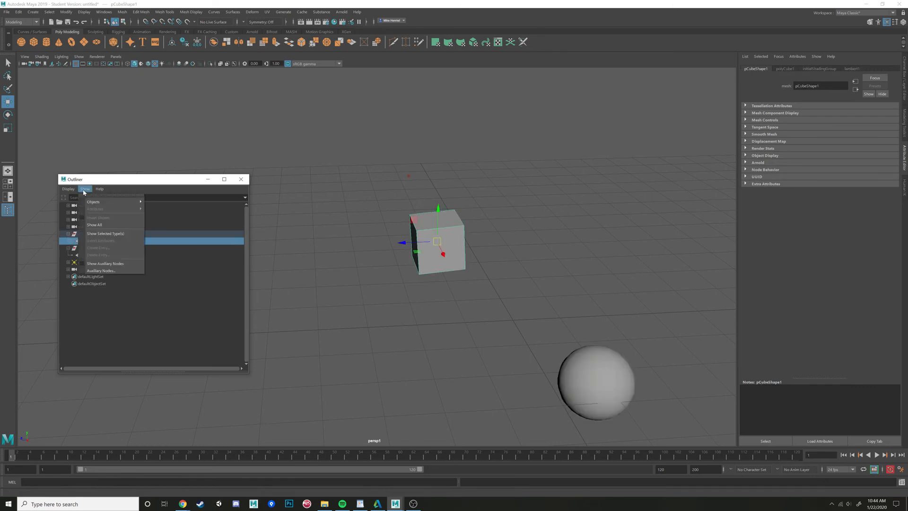
mouse_move(64, 189)
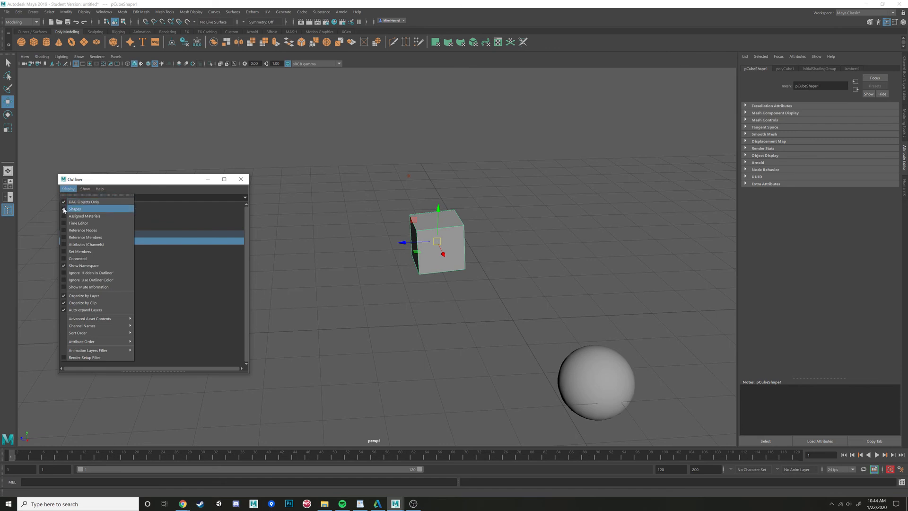
left_click(83, 202)
left_click(68, 189)
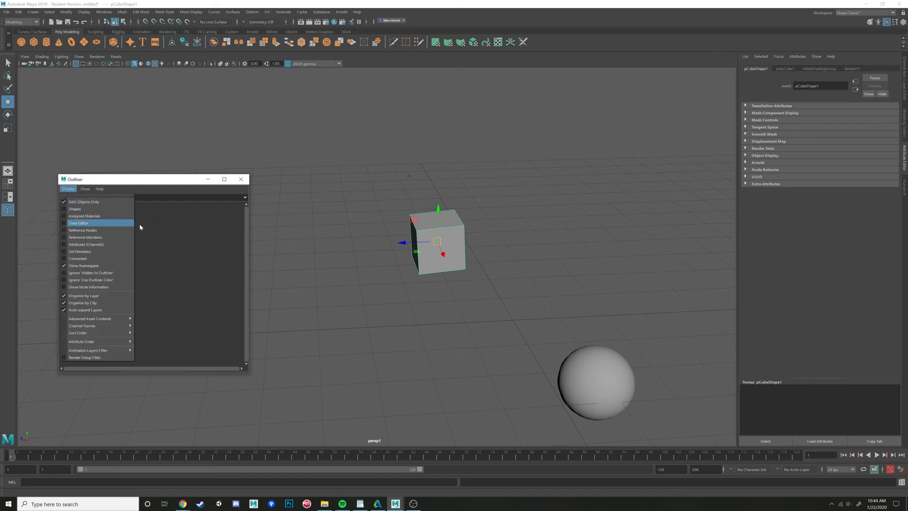
left_click(220, 277)
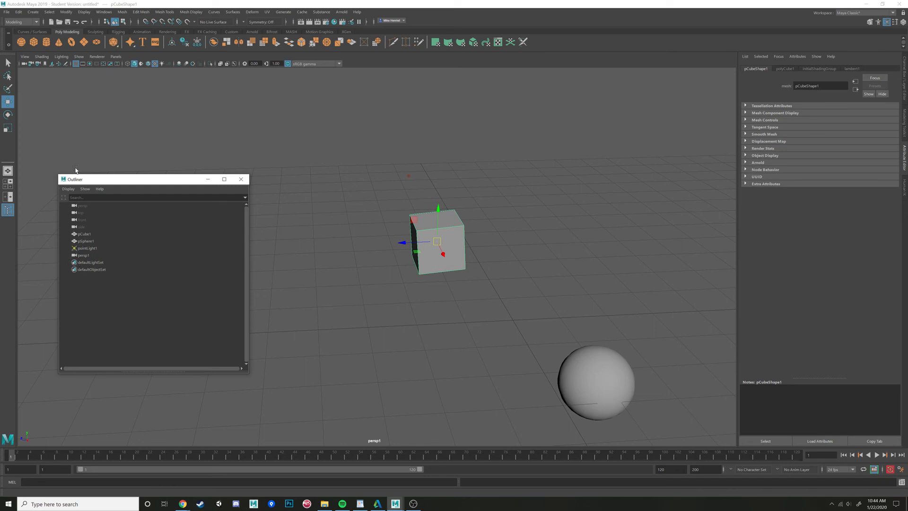
left_click(68, 189)
left_click(74, 208)
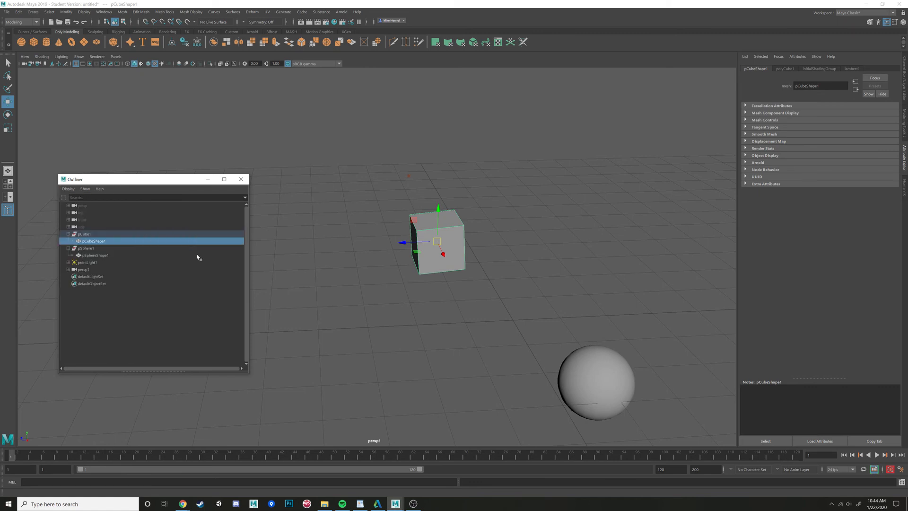
left_click(69, 189)
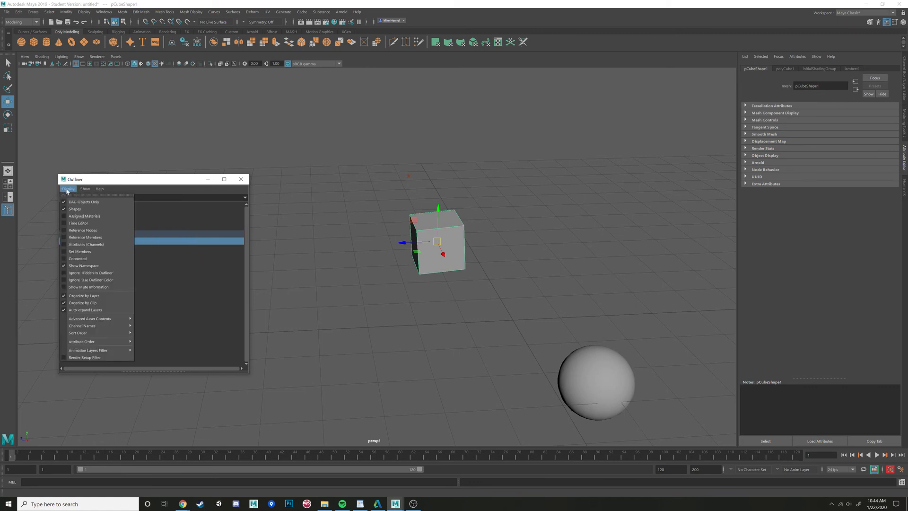
left_click(79, 209)
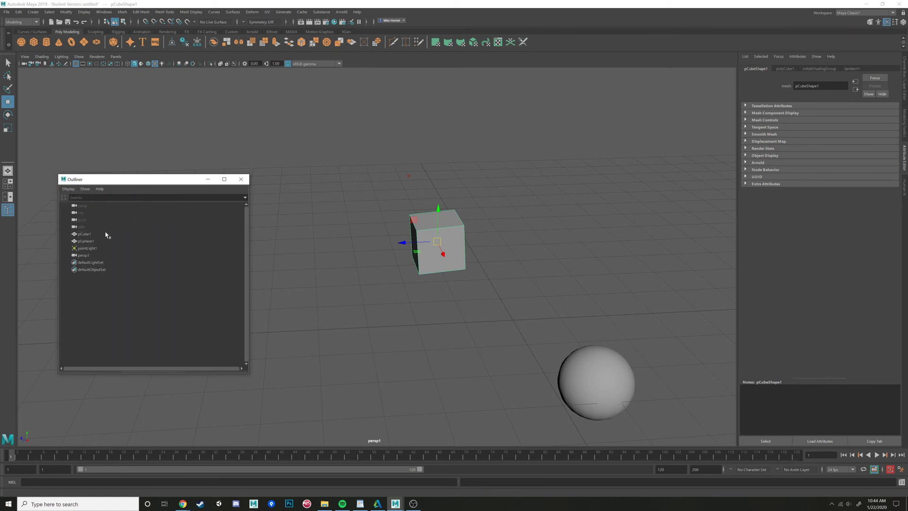
- Select the cube and the sphere alternately from the Outliner
left_click(147, 235)
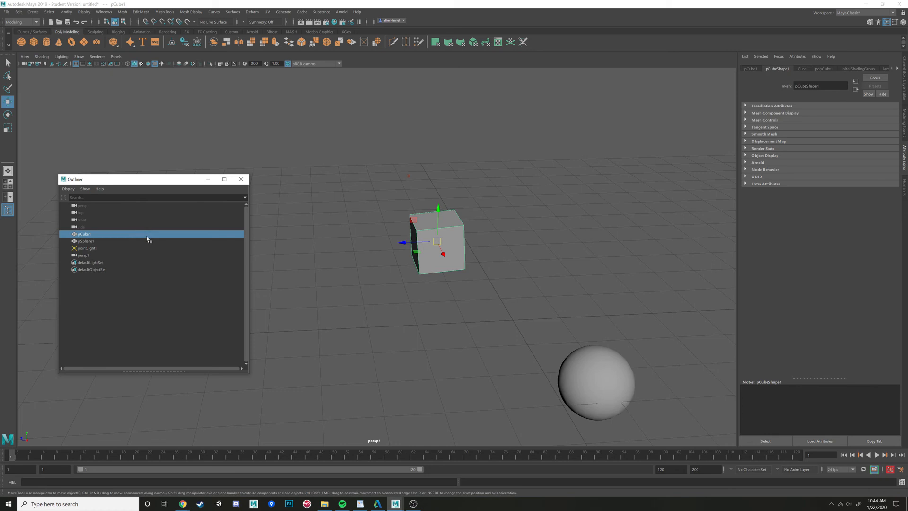
left_click(90, 242)
left_click(89, 235)
left_click(88, 242)
left_click(90, 236)
left_click(93, 241)
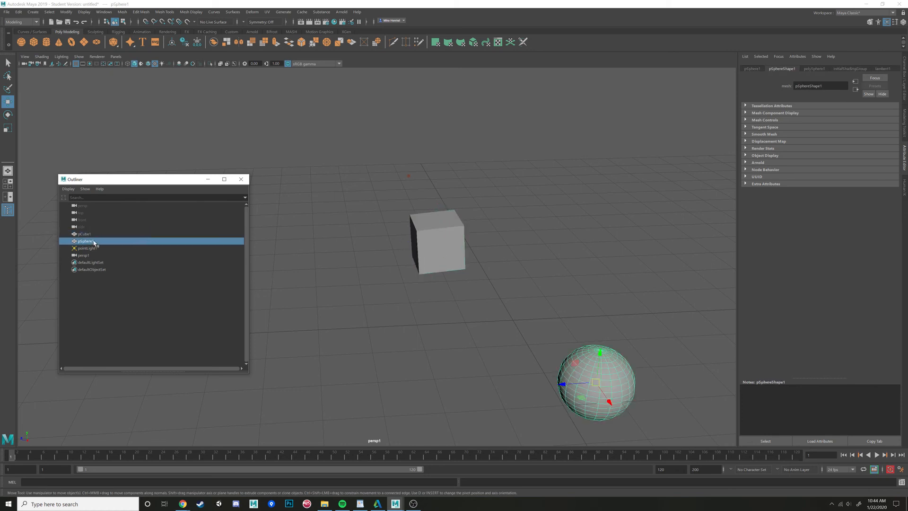
left_click(93, 236)
left_click(94, 242)
left_click(93, 236)
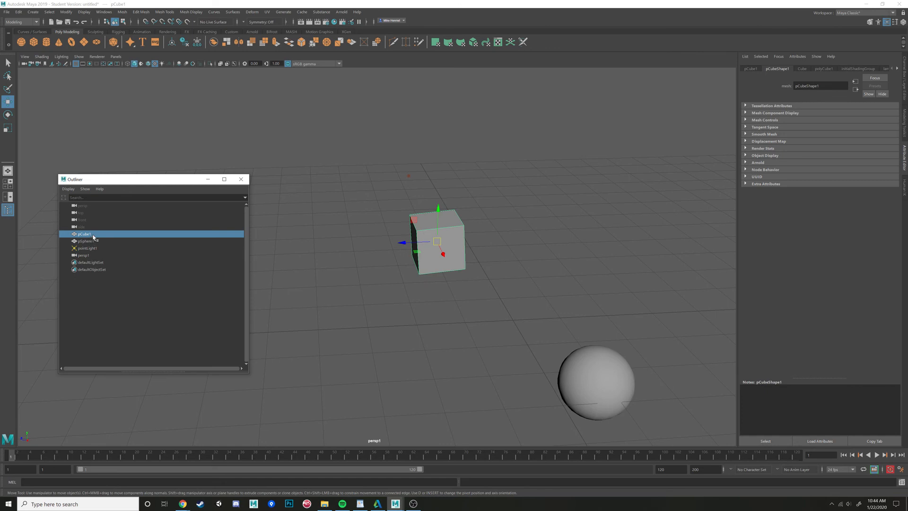
left_click(89, 242)
left_click(89, 235)
left_click(89, 242)
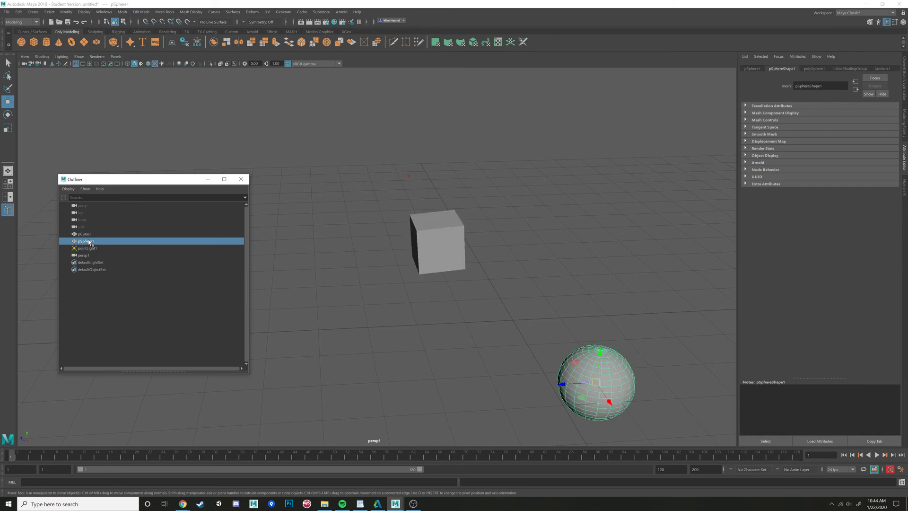
left_click(93, 235)
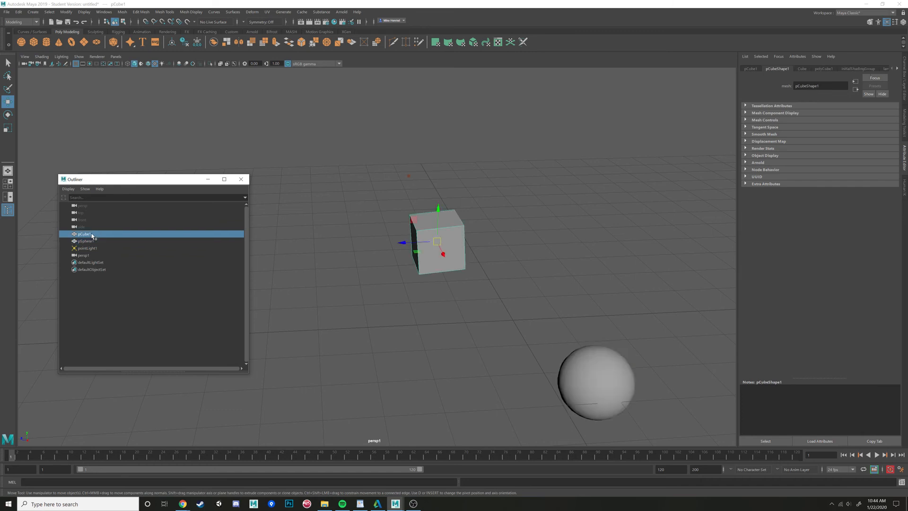
- Rename pCube1 to testCube in the Outliner
double_click(92, 235)
left_click(99, 242)
left_click(95, 235)
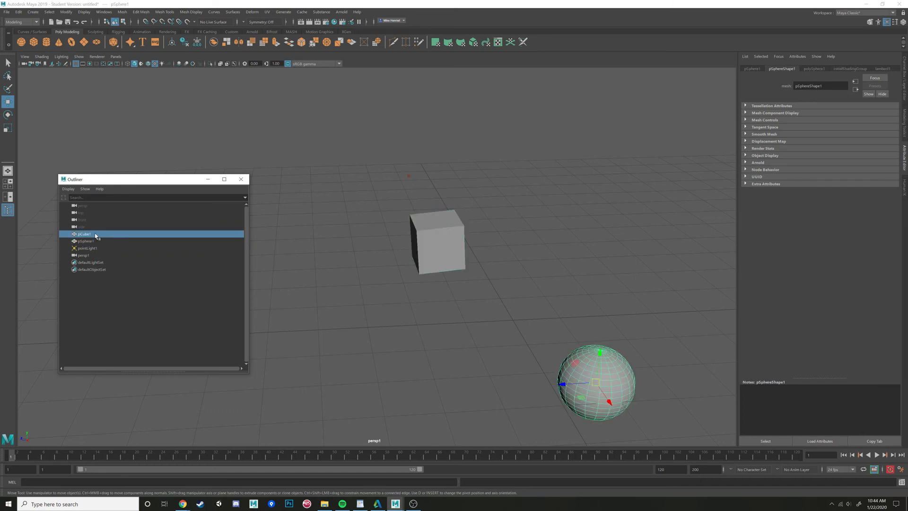
left_click(94, 242)
left_click(93, 234)
double_click(92, 234)
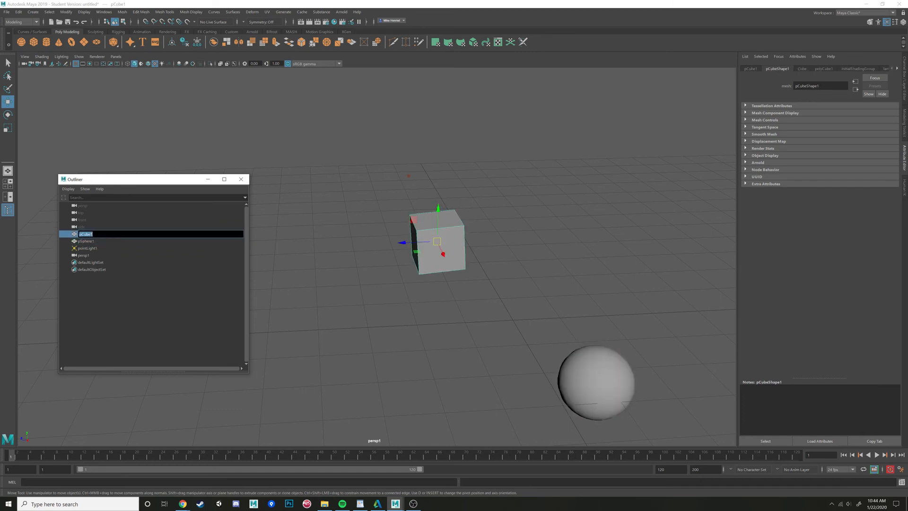
type("test")
key("Return")
- Select the sphere and then testCube from the Outliner
left_click(95, 241)
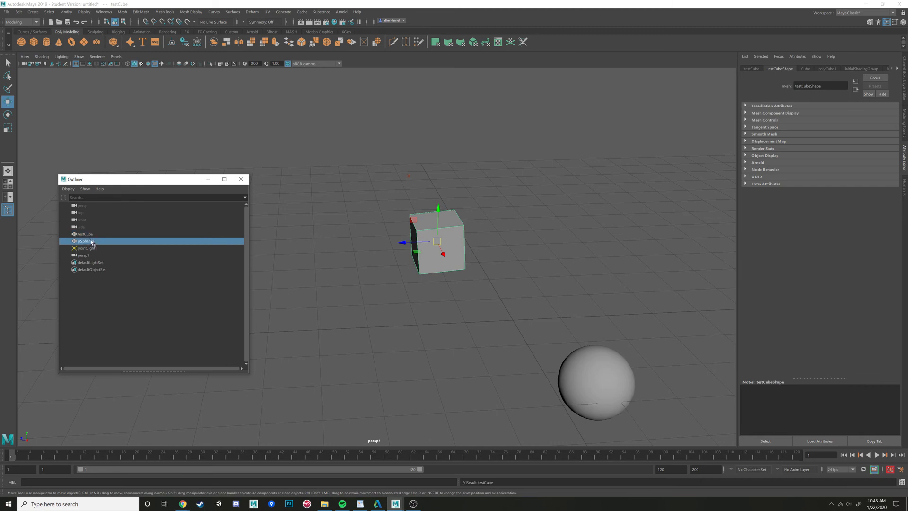
double_click(94, 241)
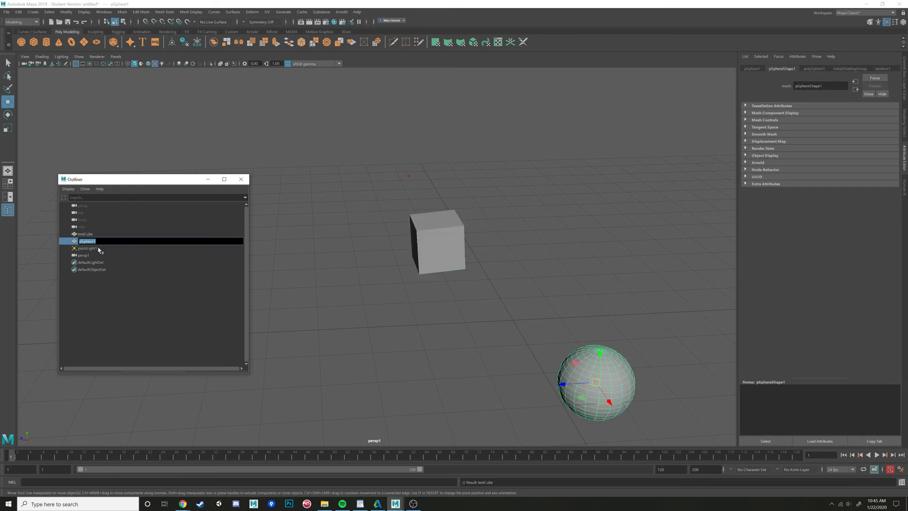
left_click(88, 234)
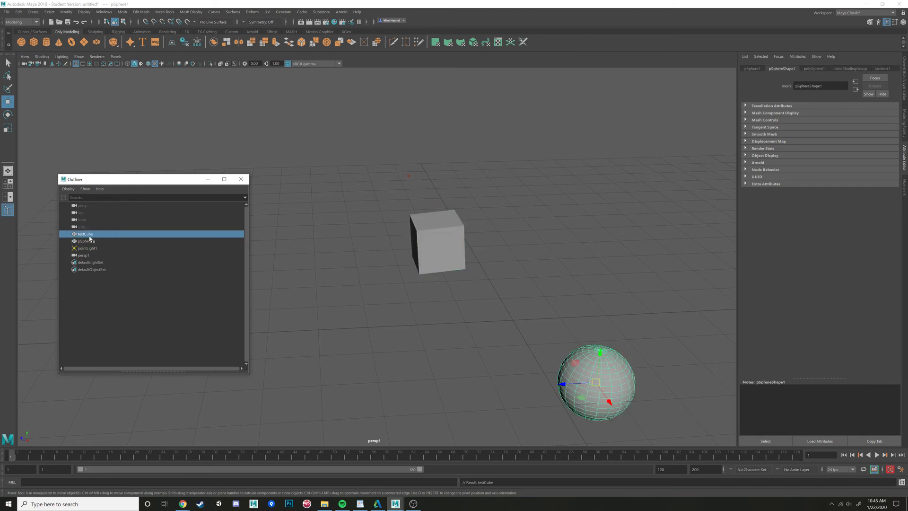
- Switch the side panel from the Attribute Editor to the Channel Box and Layer Editor
left_click(904, 76)
left_click(830, 70)
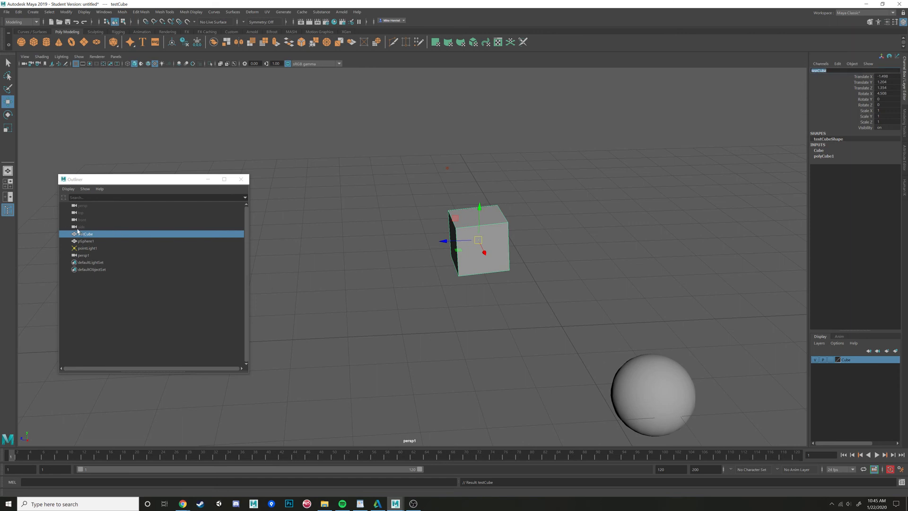
- Select the persp1 camera in the Outliner and review the available perspective cameras for the viewport
left_click(90, 256)
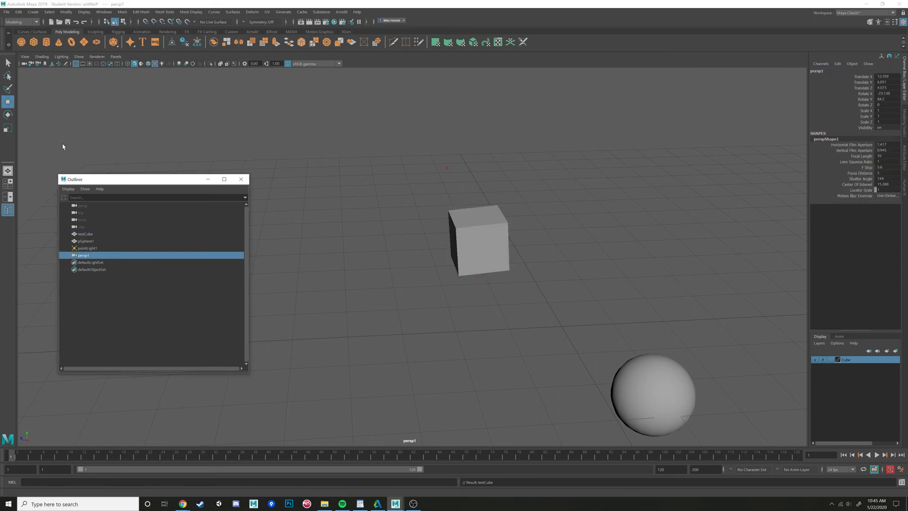
left_click(115, 56)
mouse_move(169, 67)
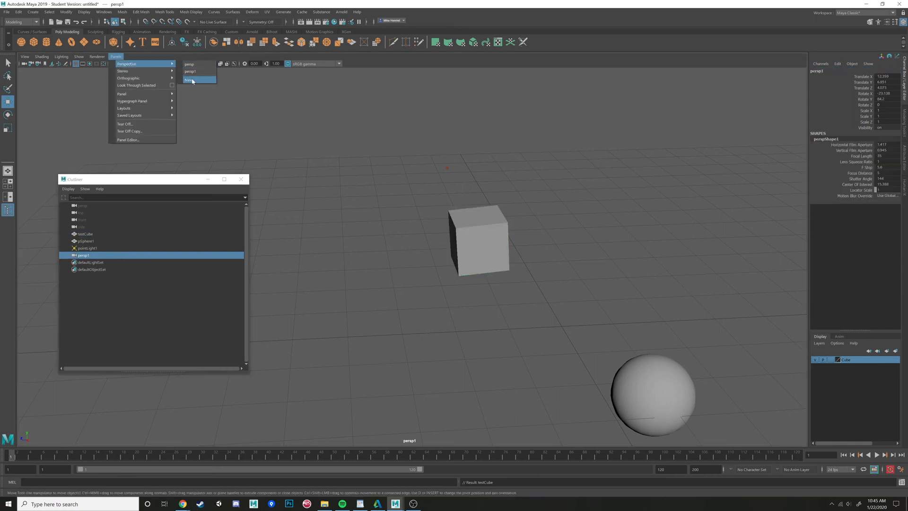
left_click(152, 179)
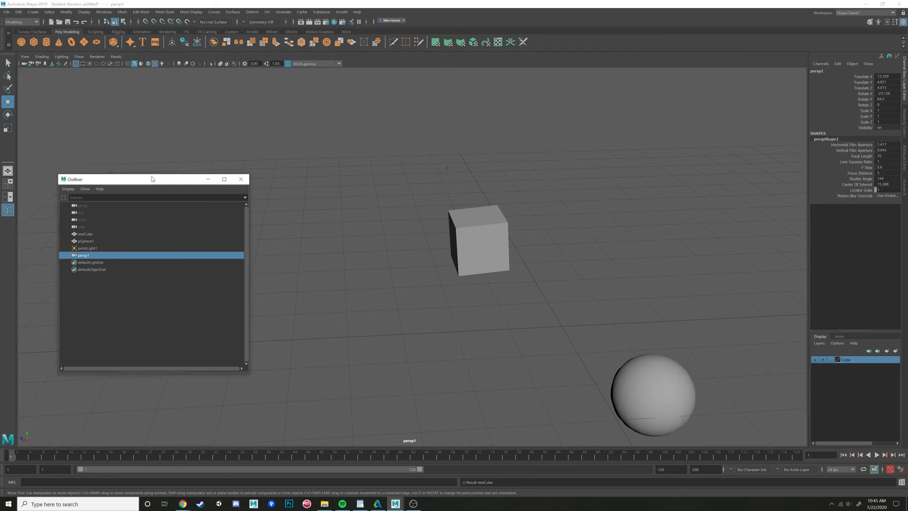
- Select pointLight1, frame it, and switch the viewport to lighting with all lights
left_click(85, 248)
key("f")
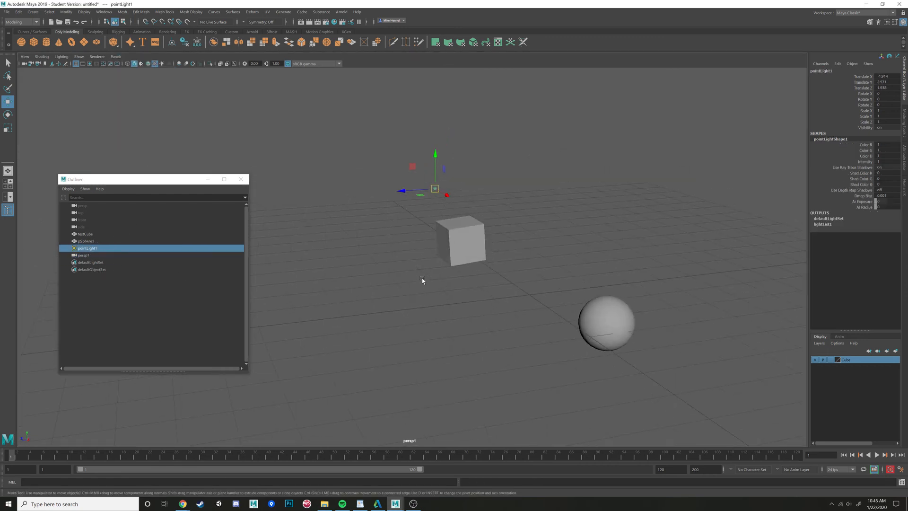
key("7")
- Move the point light to the left, above the cube
mouse_move(429, 280)
left_mouse_down("alt")
mouse_move(521, 282)
mouse_move(471, 270)
mouse_move(457, 253)
left_mouse_up("alt")
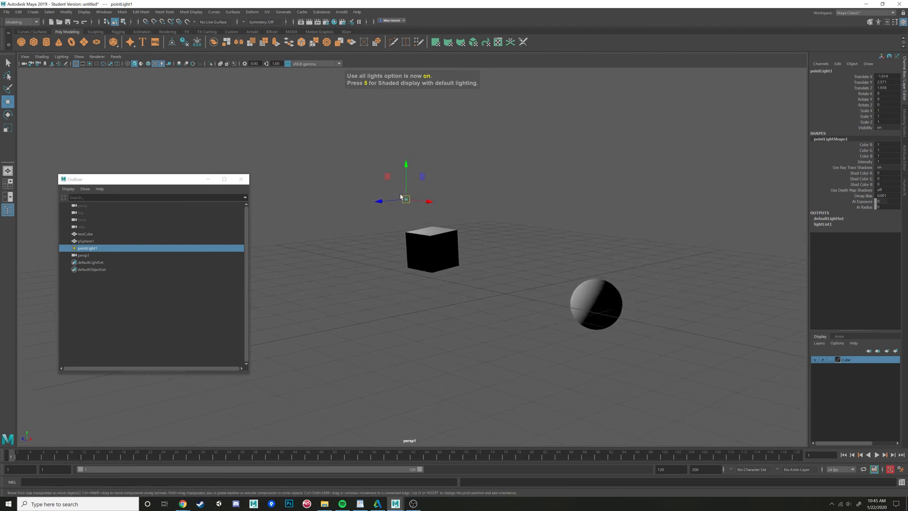
mouse_move(400, 196)
left_mouse_down()
mouse_move(374, 226)
mouse_move(520, 186)
mouse_move(356, 191)
left_mouse_up()
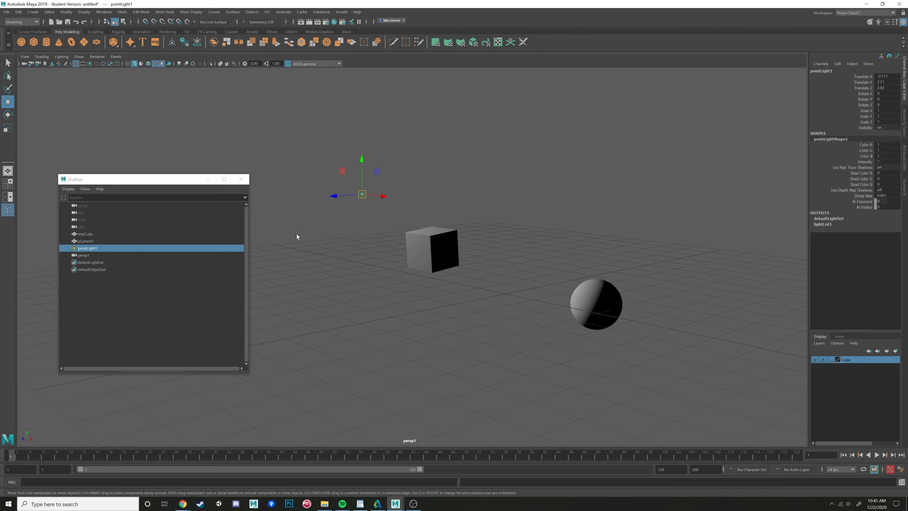
- Parent pSphere1 under testCube in the Outliner
left_click(415, 255)
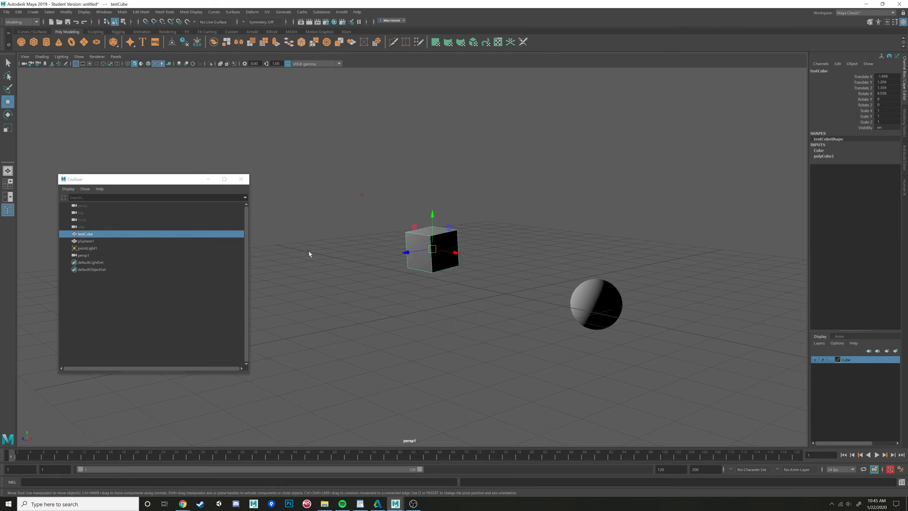
mouse_move(400, 259)
left_mouse_down("alt")
mouse_move(468, 314)
mouse_move(397, 261)
left_mouse_up("alt")
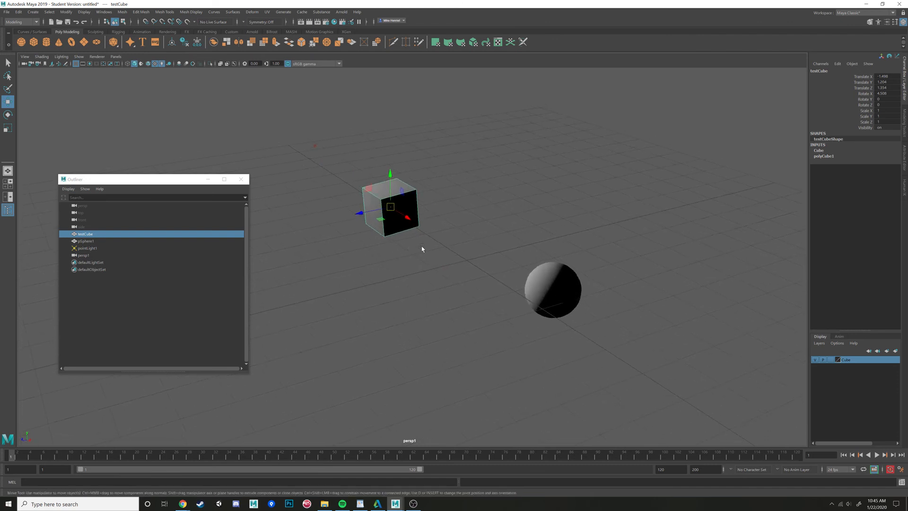
left_click(88, 242)
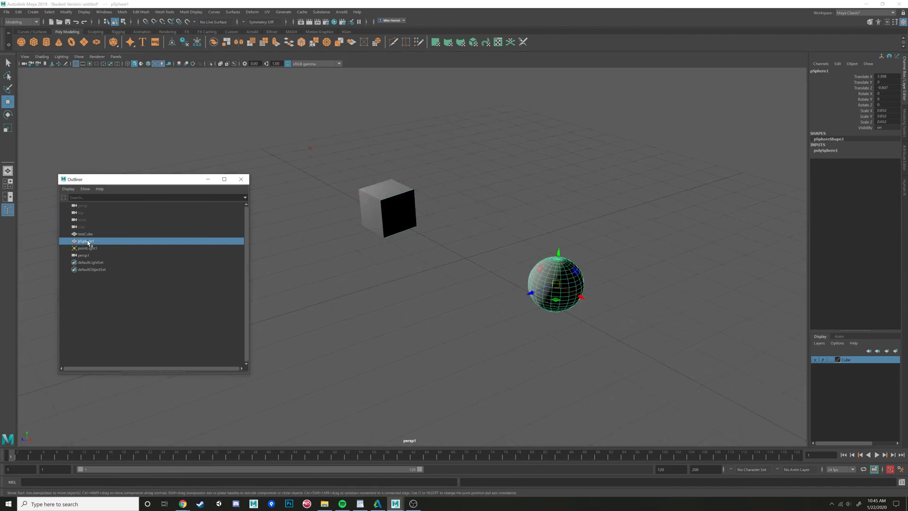
left_click_drag(87, 243, 86, 238)
- Select testCube and its child pSphere1 alternately in the Outliner
left_click(84, 234)
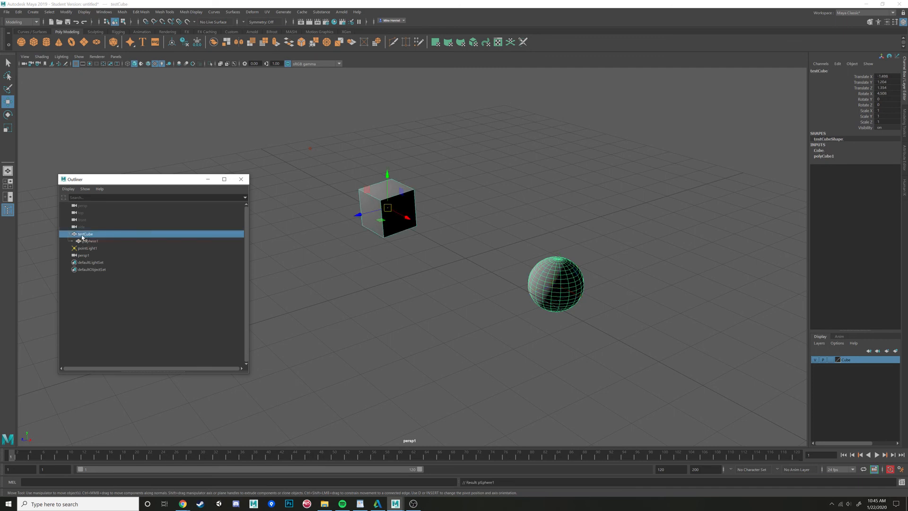
left_click(99, 242)
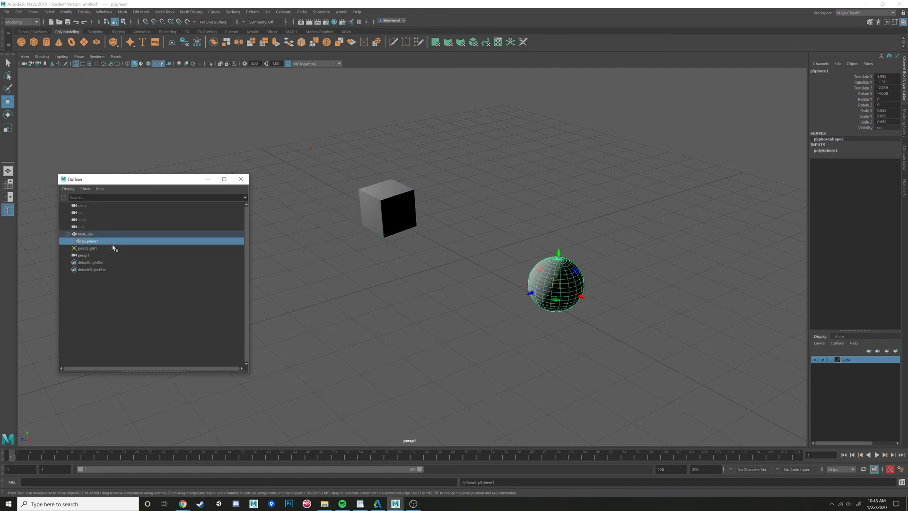
left_click(89, 234)
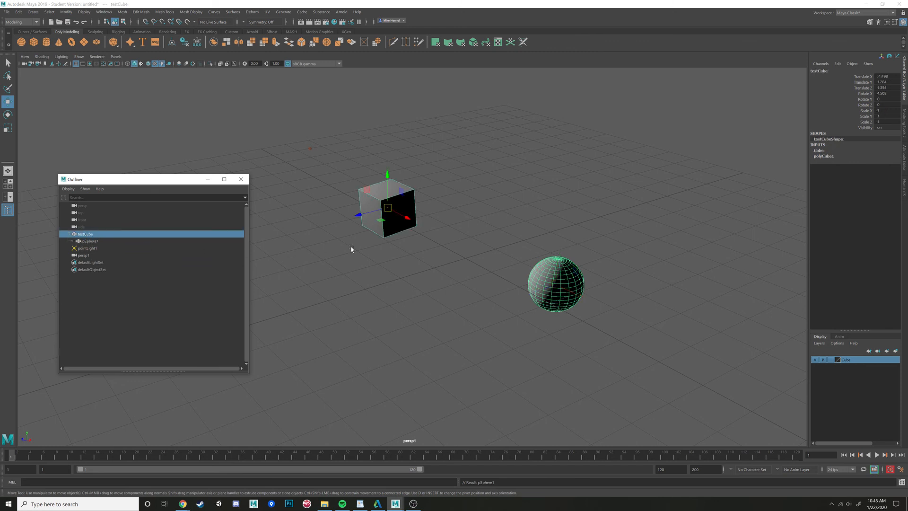
left_click(89, 242)
- Rotate testCube with the Rotate tool, then undo the rotations
key("e")
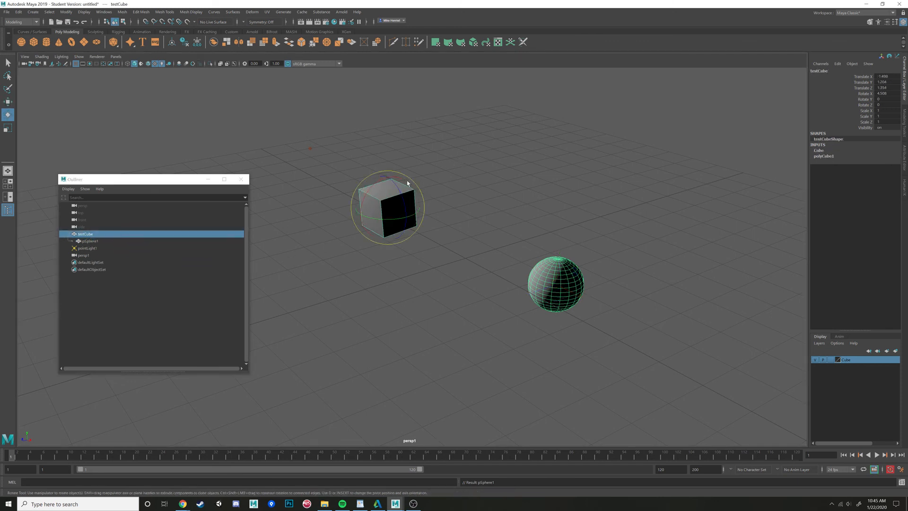
left_click_drag(405, 180, 383, 215)
left_click_drag(413, 175, 385, 215)
key("ctrl+z")
key("ctrl+z")
key("ctrl+z")
key("ctrl+z")
key("ctrl+z")
key("ctrl+z")
key("ctrl+z")
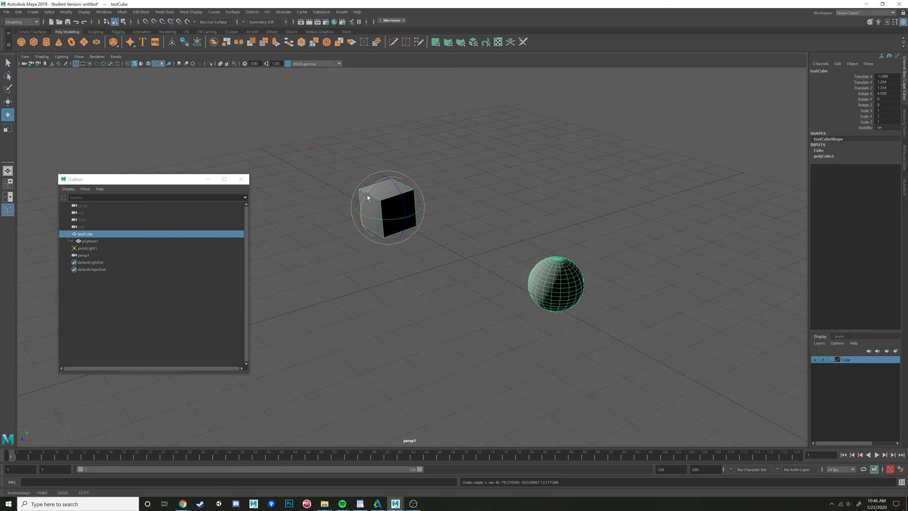
- Move testCube together with its child sphere toward the upper right with the Move tool
key("w")
left_click_drag(371, 211, 477, 181)
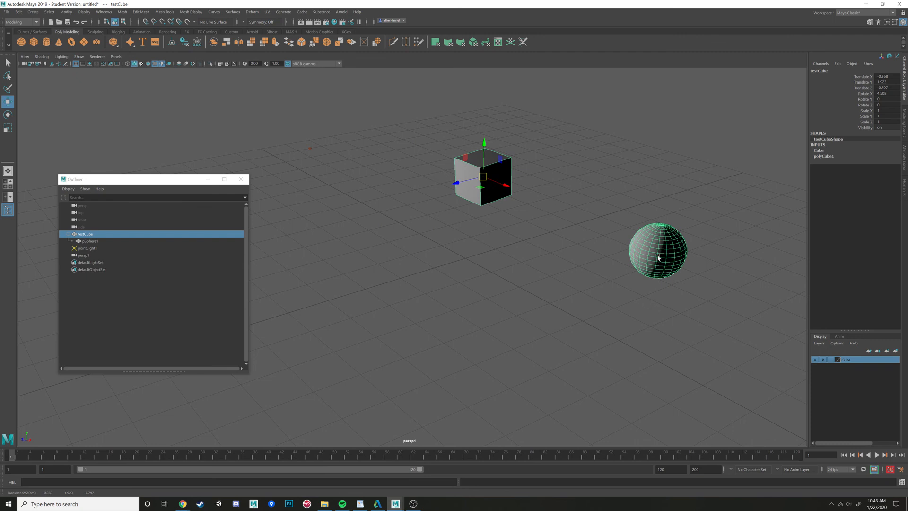
- Select the child sphere pSphere1 in the Outliner and delete it
left_click(86, 234)
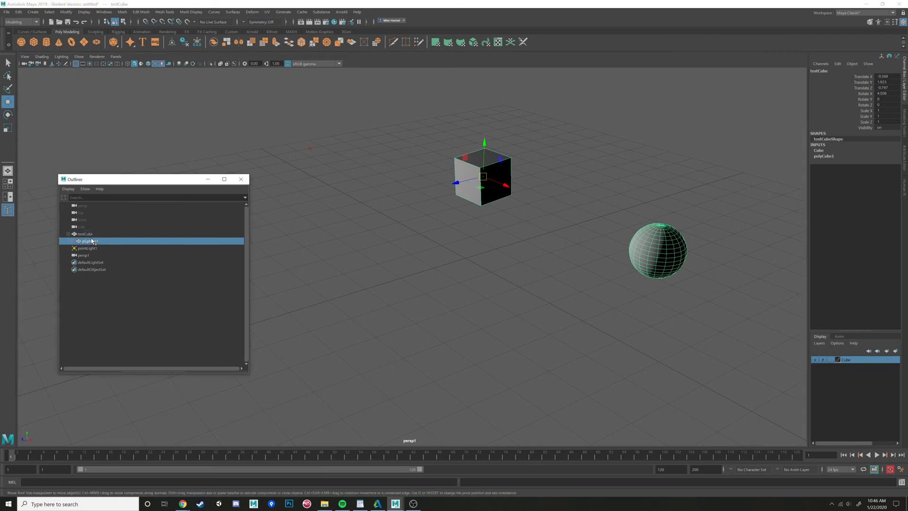
left_click(92, 240)
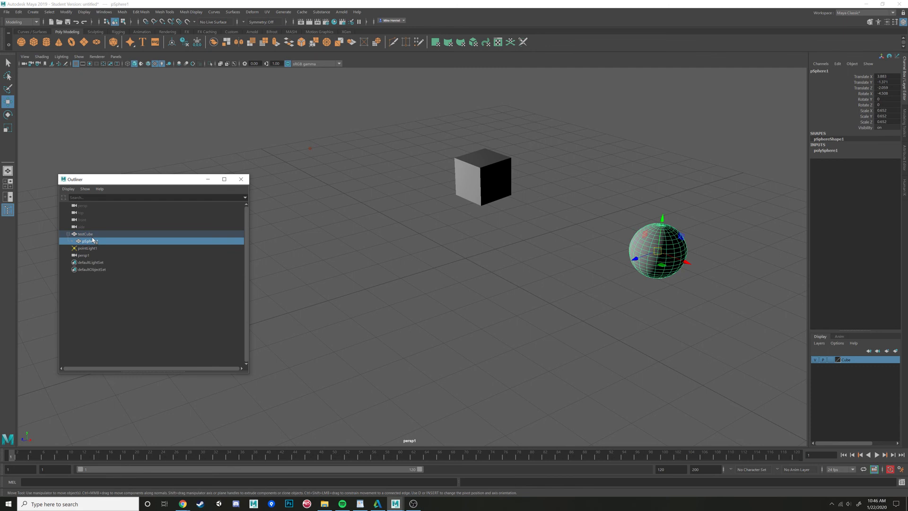
key("Delete")
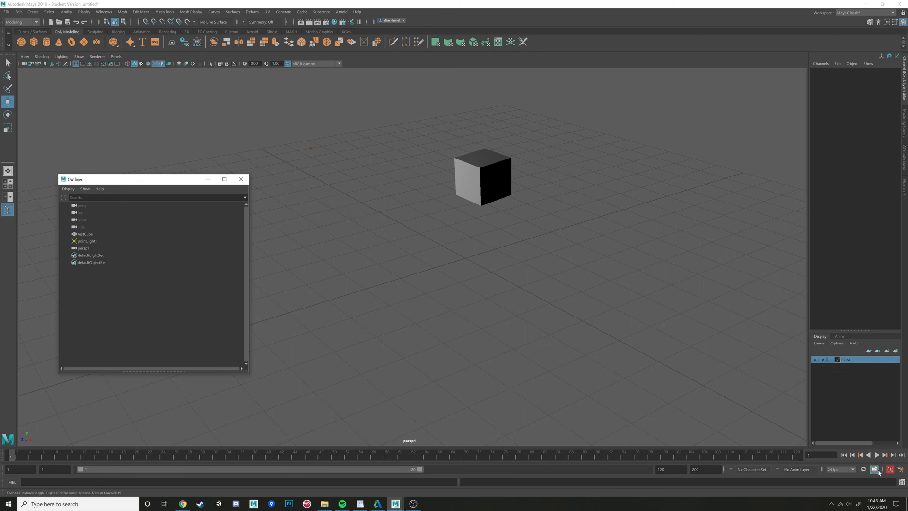
- Open the Script Editor and review the recorded command history, then close it
left_click(858, 482)
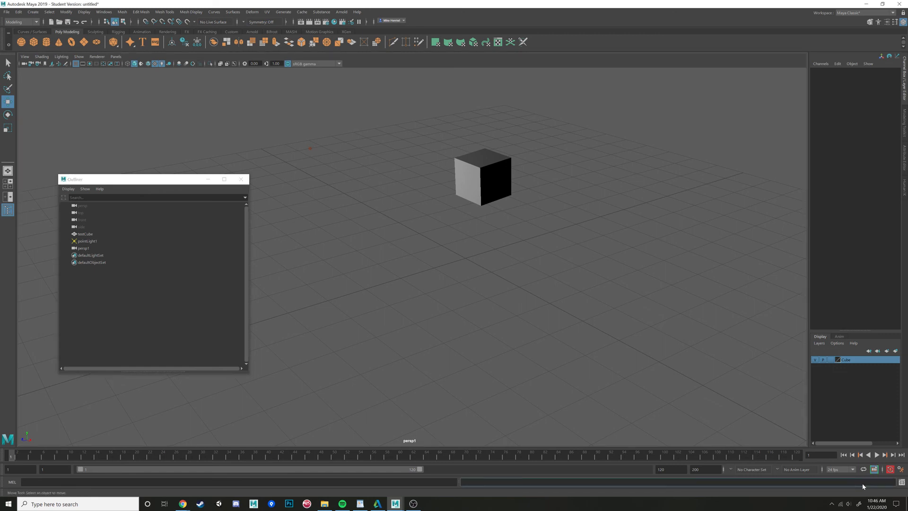
left_click(901, 483)
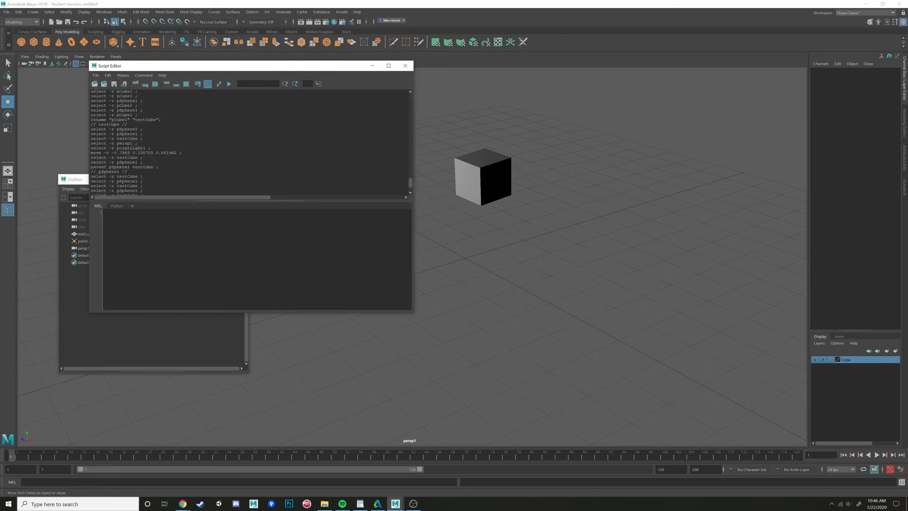
left_click(119, 205)
scroll(190, 195, "down", 3)
mouse_move(192, 199)
left_mouse_down()
mouse_move(207, 199)
mouse_move(174, 201)
left_mouse_up()
scroll(210, 184, "down", 1)
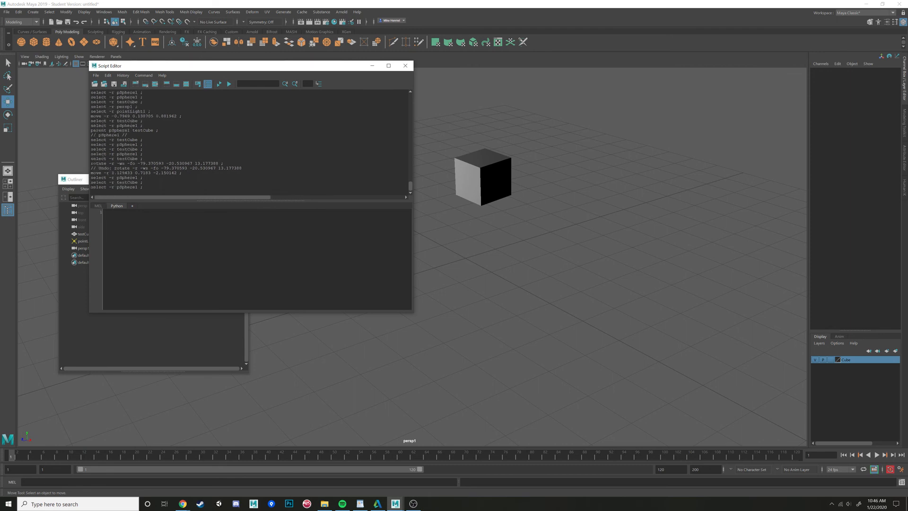
triple_click(157, 164)
left_click(157, 163)
left_click_drag(243, 168, 91, 182)
left_click(146, 163)
left_click(144, 178)
left_click(115, 183)
left_click(144, 187)
left_click(407, 69)
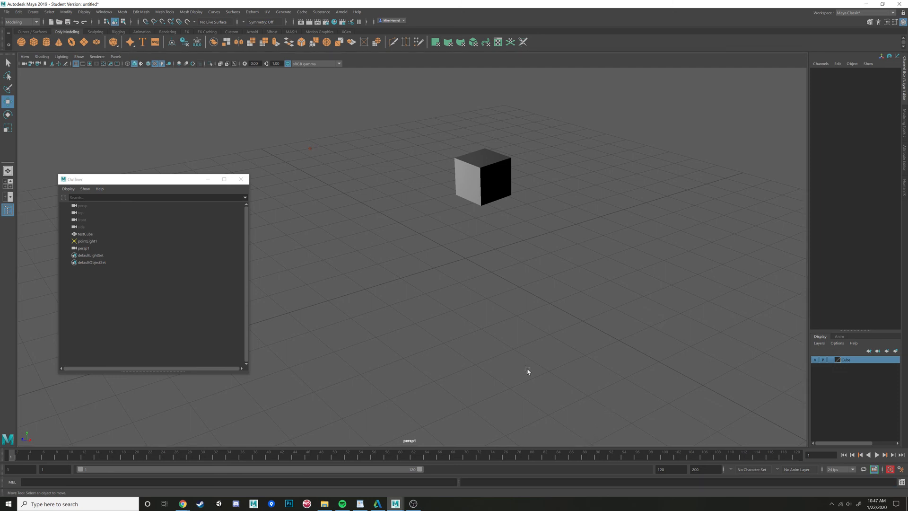
left_click_drag(528, 372, 521, 372, "alt")
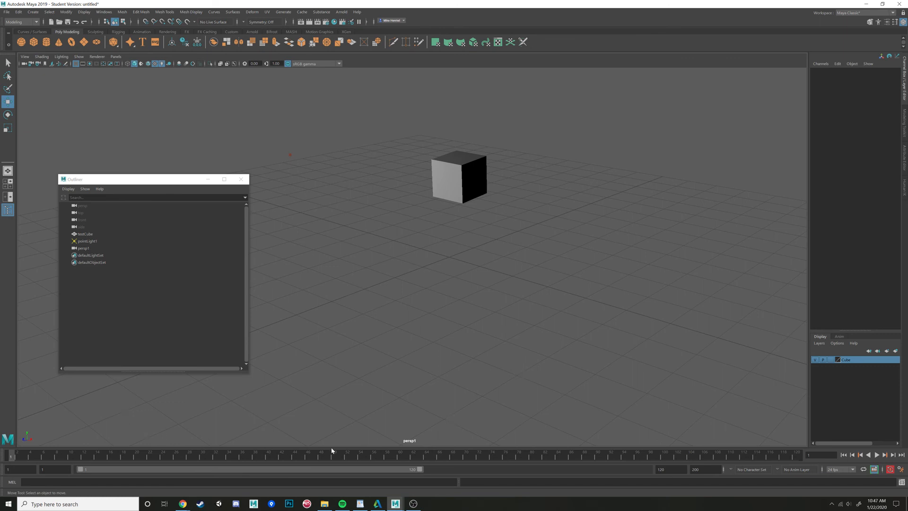
key("alt+v")
key("alt+v")
left_click_drag(379, 389, 400, 370, "alt")
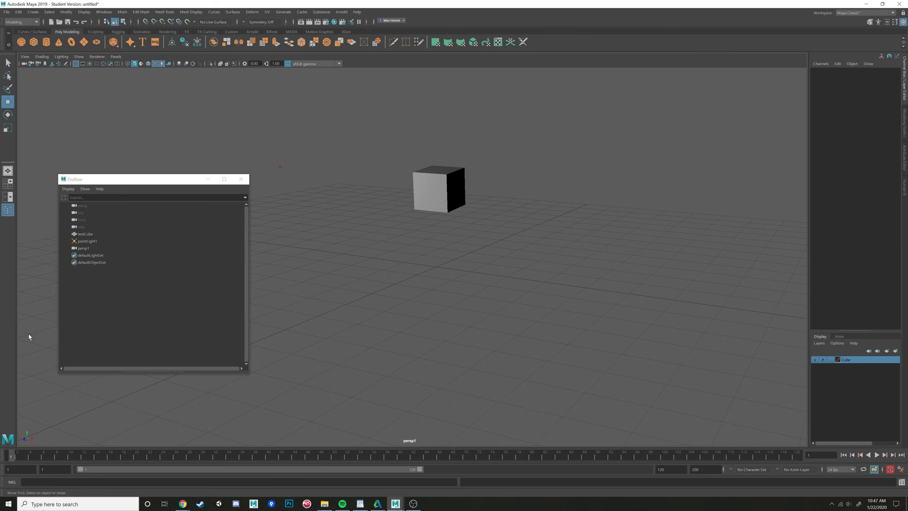
key("alt+v")
left_click_drag(133, 456, 2, 443)
- Select testCube and set a keyframe on it at frame 1
left_click(437, 193)
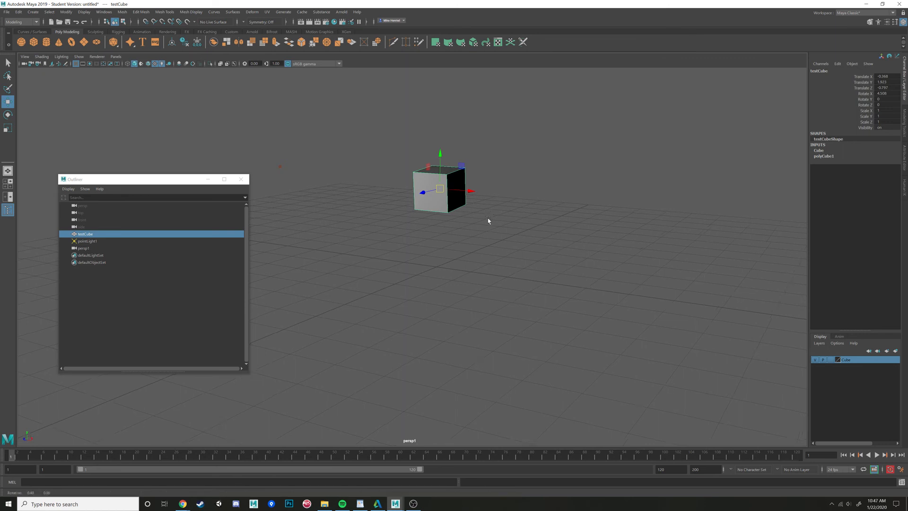
middle_click_drag(488, 221, 489, 235, "alt")
scroll(489, 235, "up", 2)
key("s")
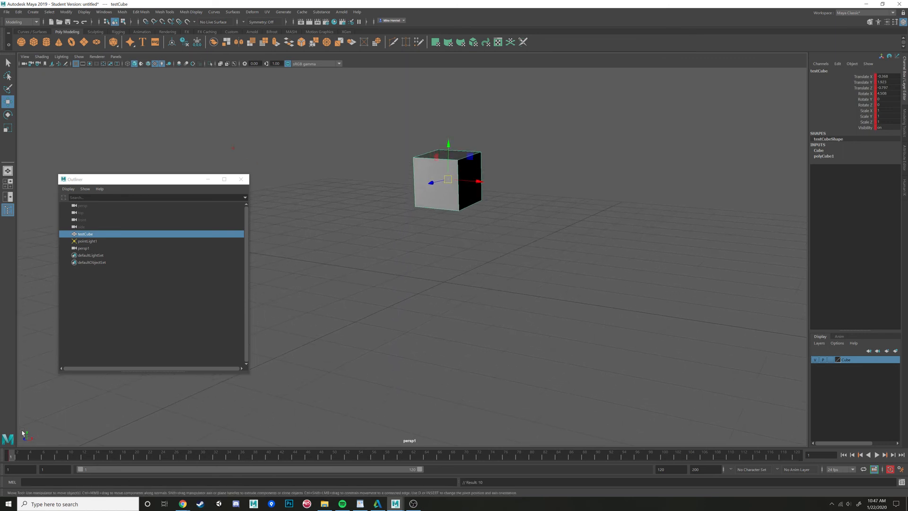
- At about frame 36, move testCube toward the lower right and set another keyframe
key("alt+v")
key("Escape")
left_click_drag(450, 181, 557, 307)
key("s")
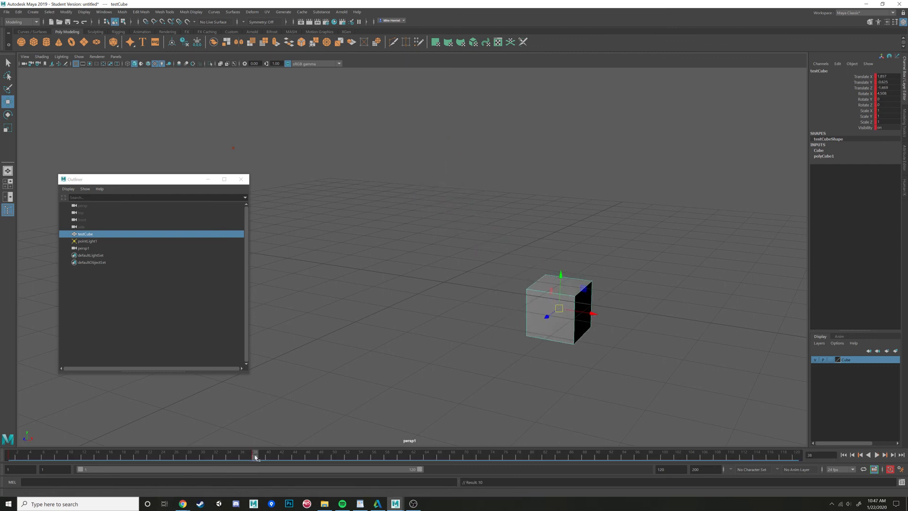
- Play back the animation and scrub the time slider back to frame 1
key("alt+v")
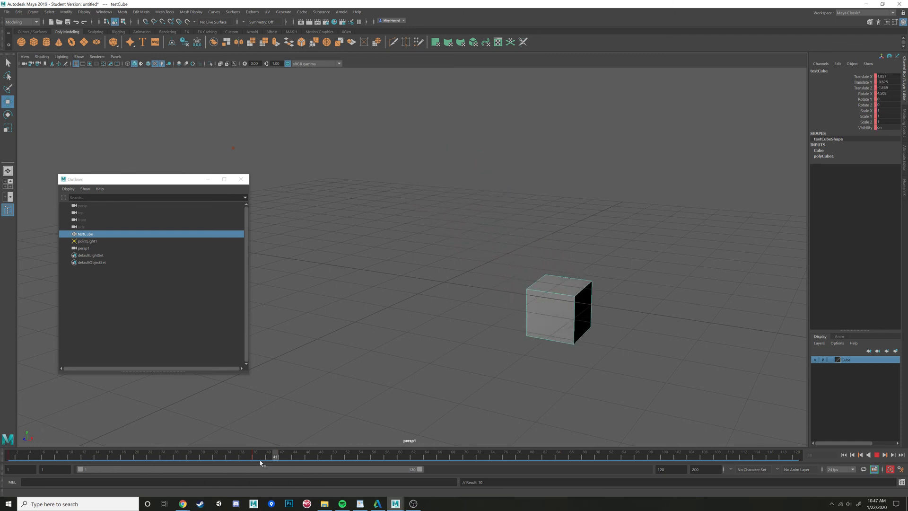
left_click(255, 455)
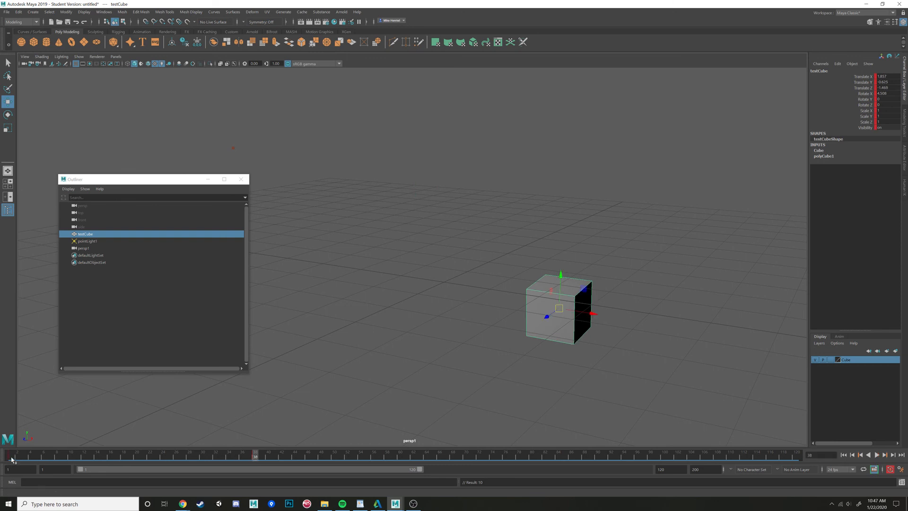
left_click_drag(14, 457, 1, 428)
key("alt+v")
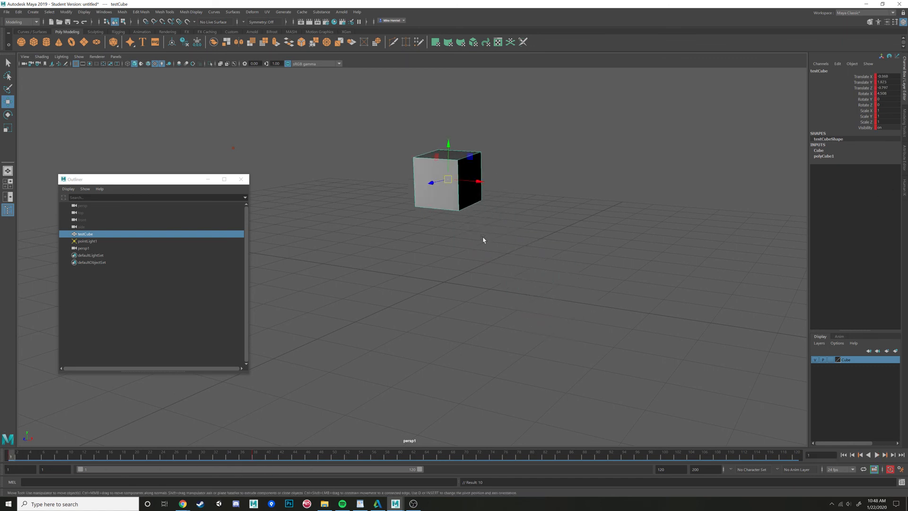
left_click_drag(483, 239, 478, 286, "alt")
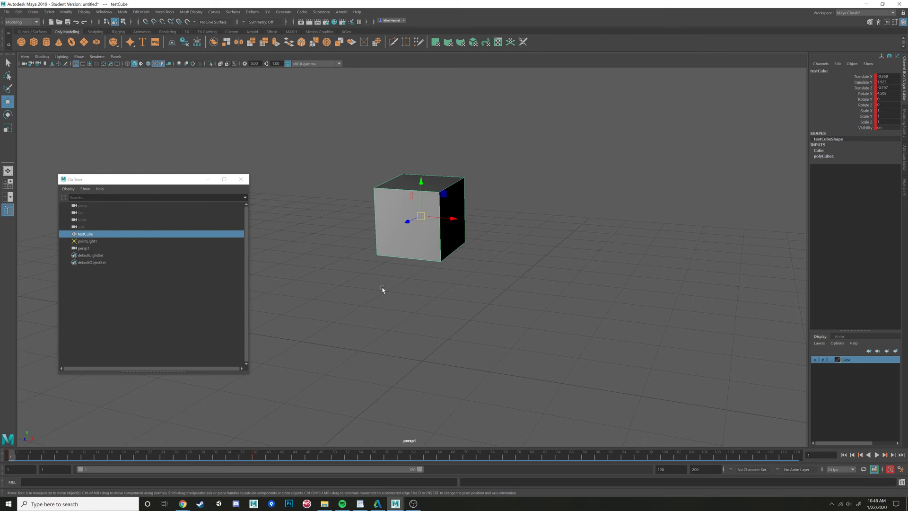
left_click(414, 504)
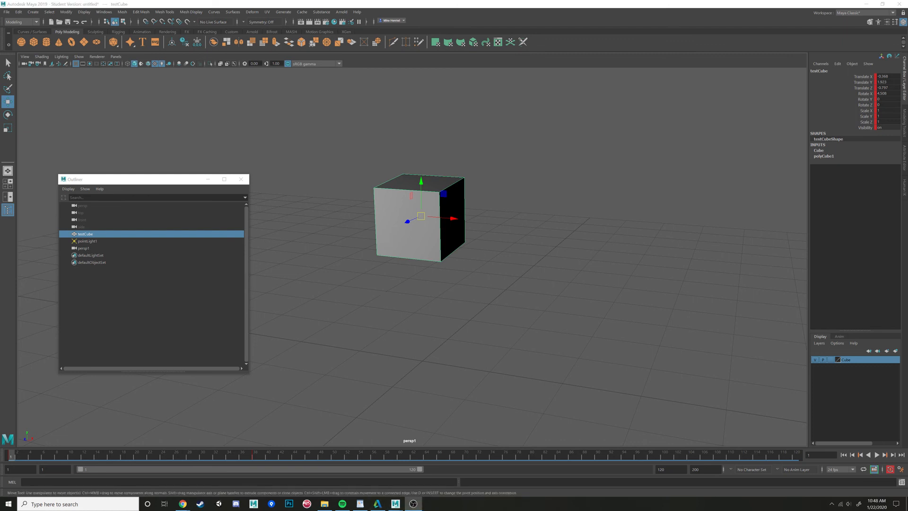